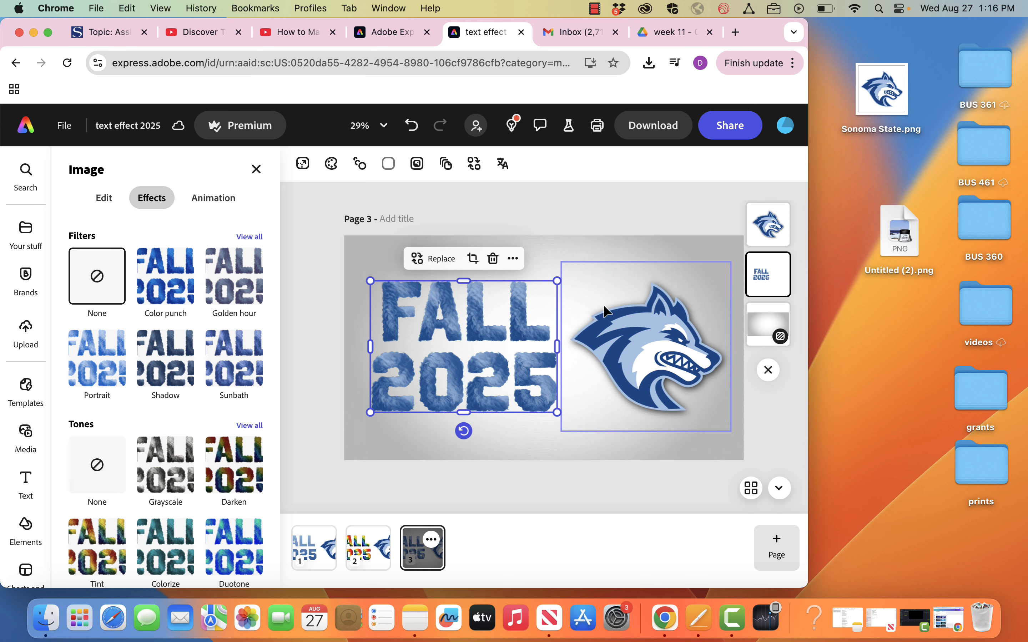
# Review the example design's first page with its FALL 2025 text and gradient layers, and its third page.
pyautogui.click(537, 206)
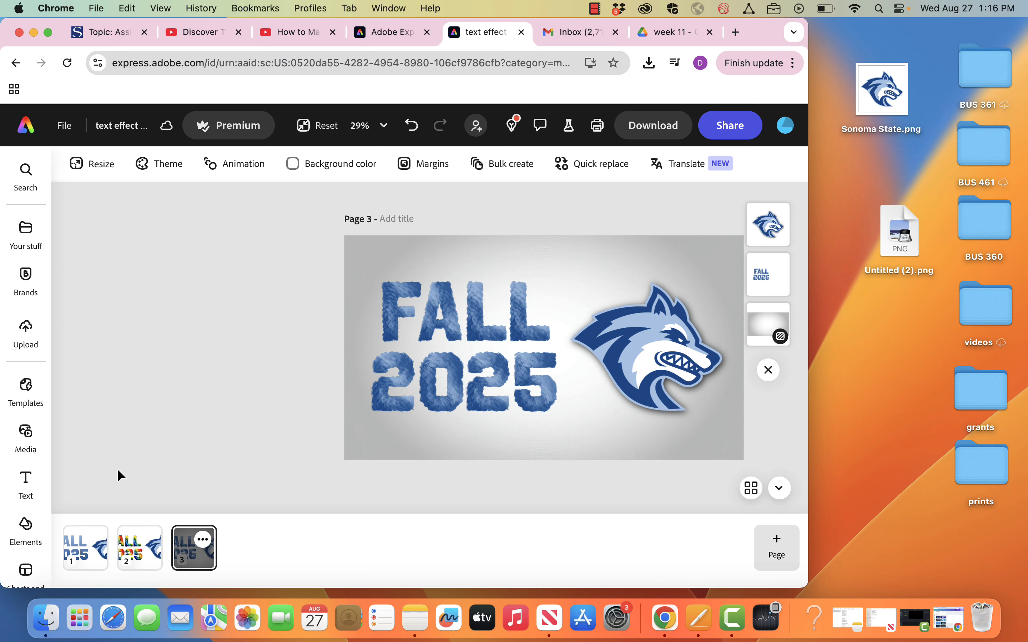
pyautogui.click(83, 553)
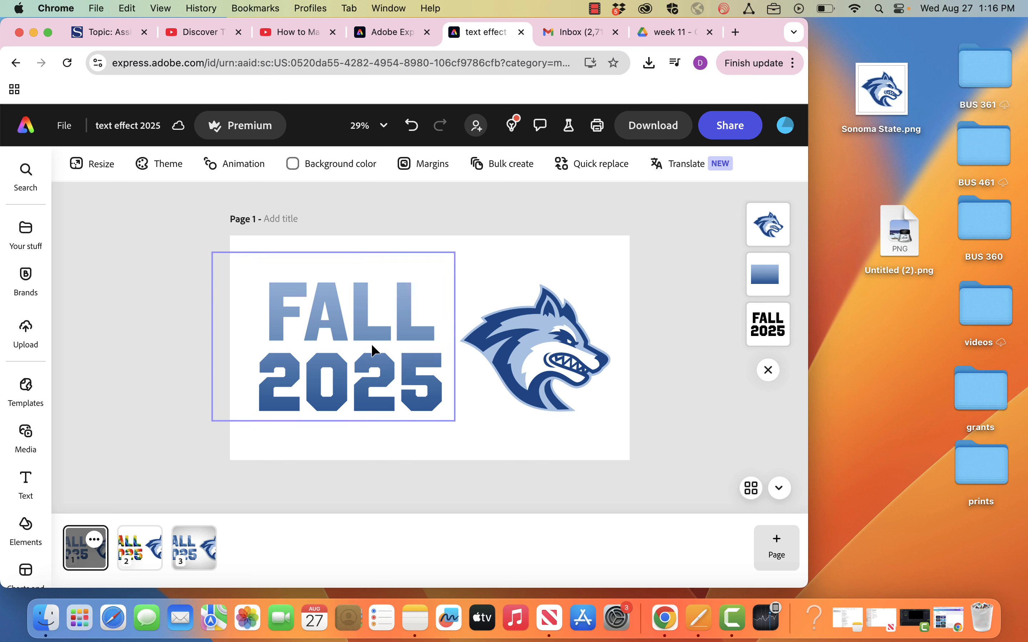
pyautogui.click(778, 335)
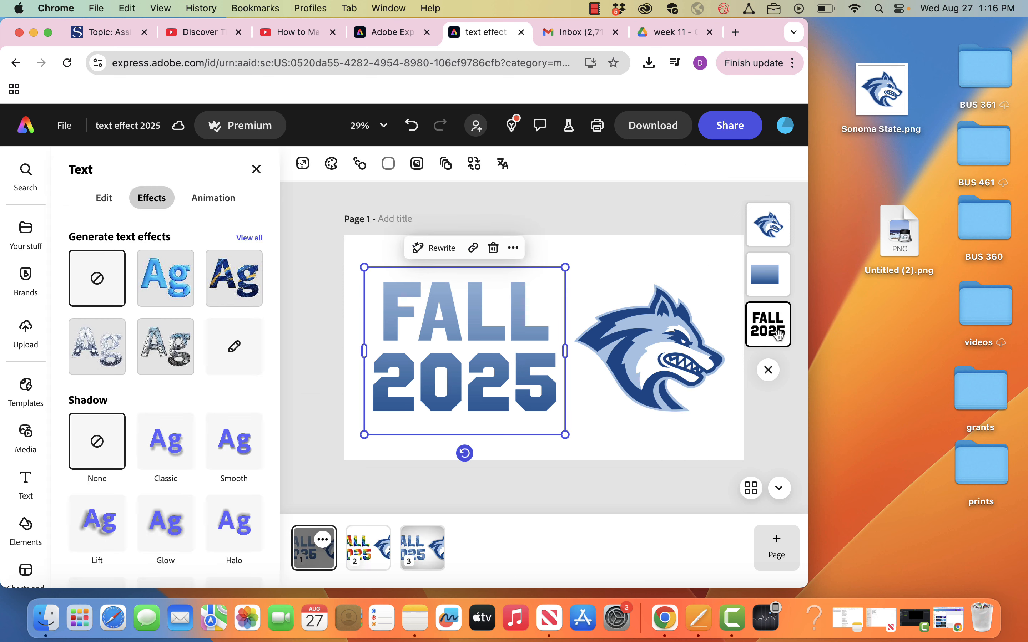
pyautogui.click(781, 281)
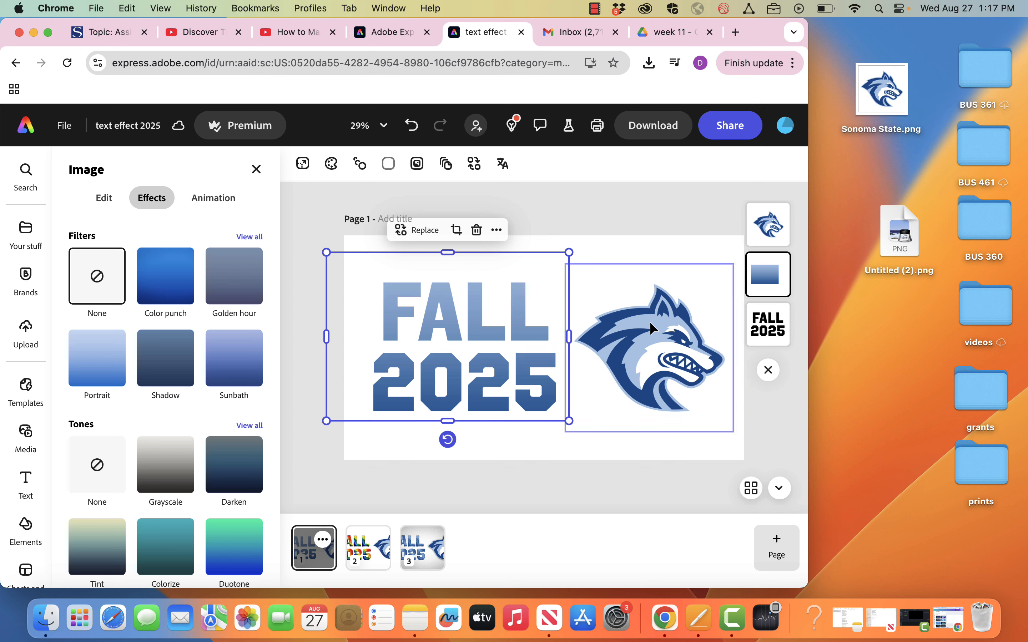
pyautogui.click(586, 219)
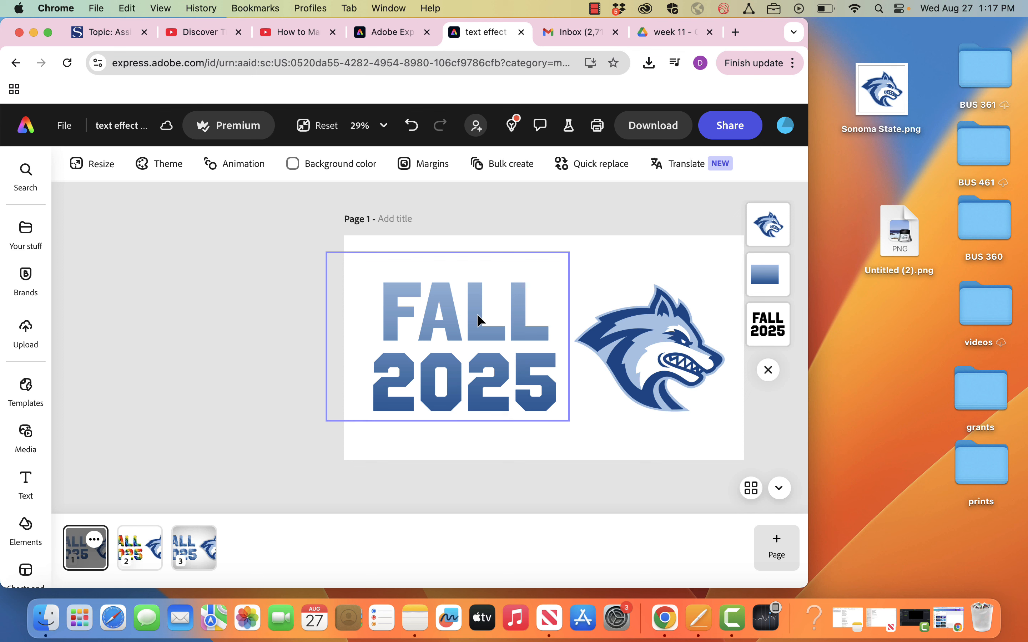
pyautogui.click(193, 557)
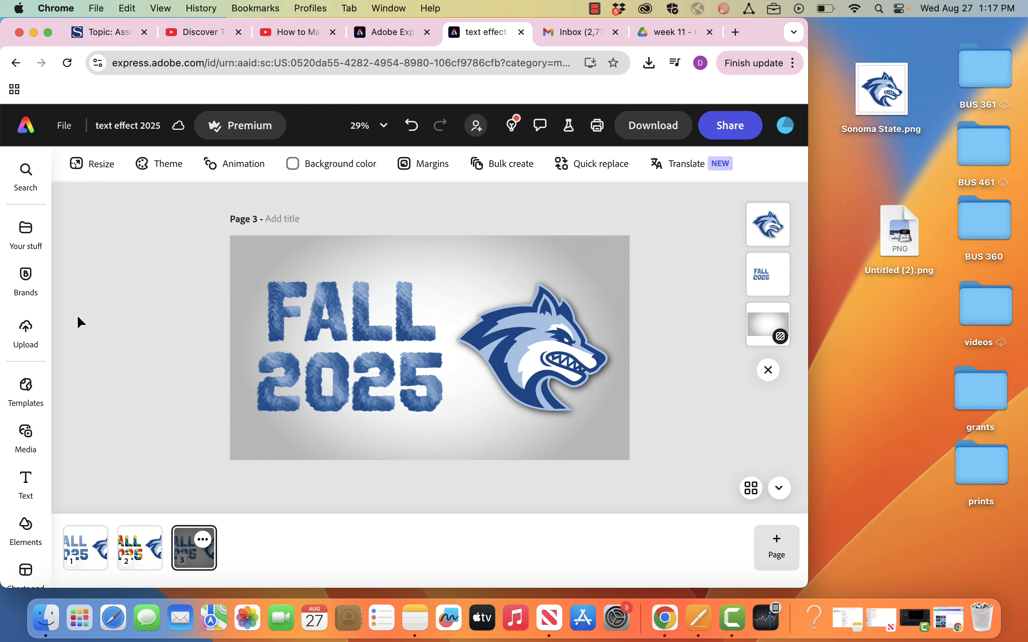
# Create a new blank design in the standard 16:9 Landscape format and dismiss the template suggestions.
pyautogui.click(25, 123)
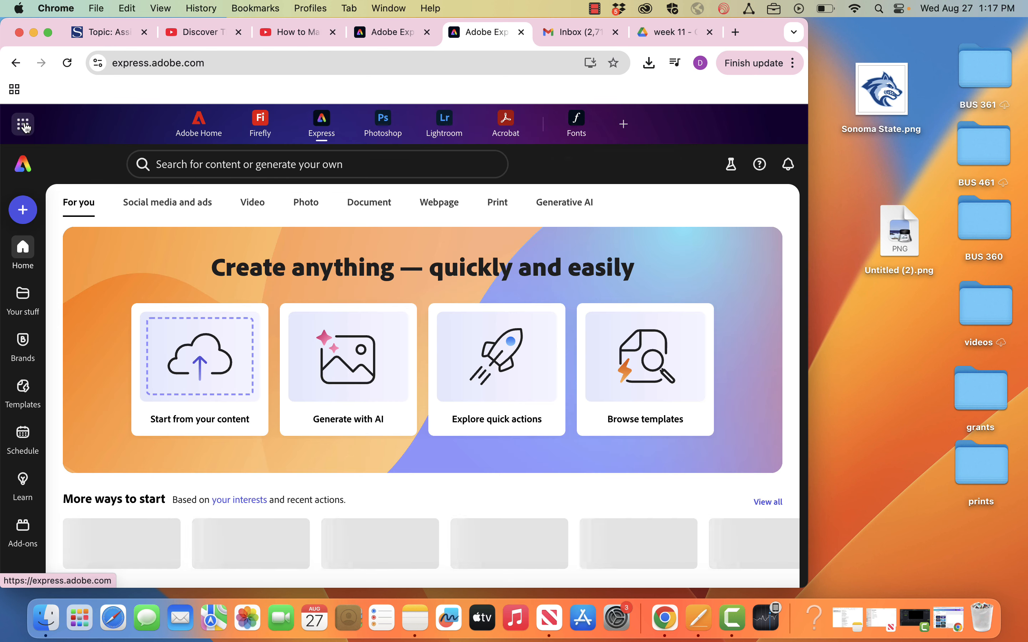
pyautogui.click(31, 208)
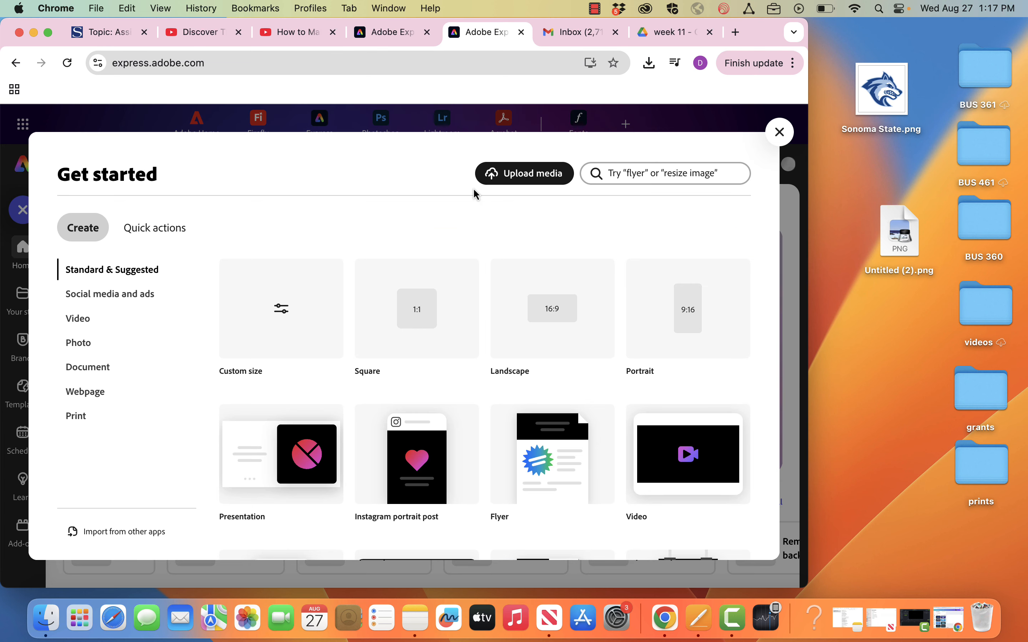
pyautogui.click(562, 338)
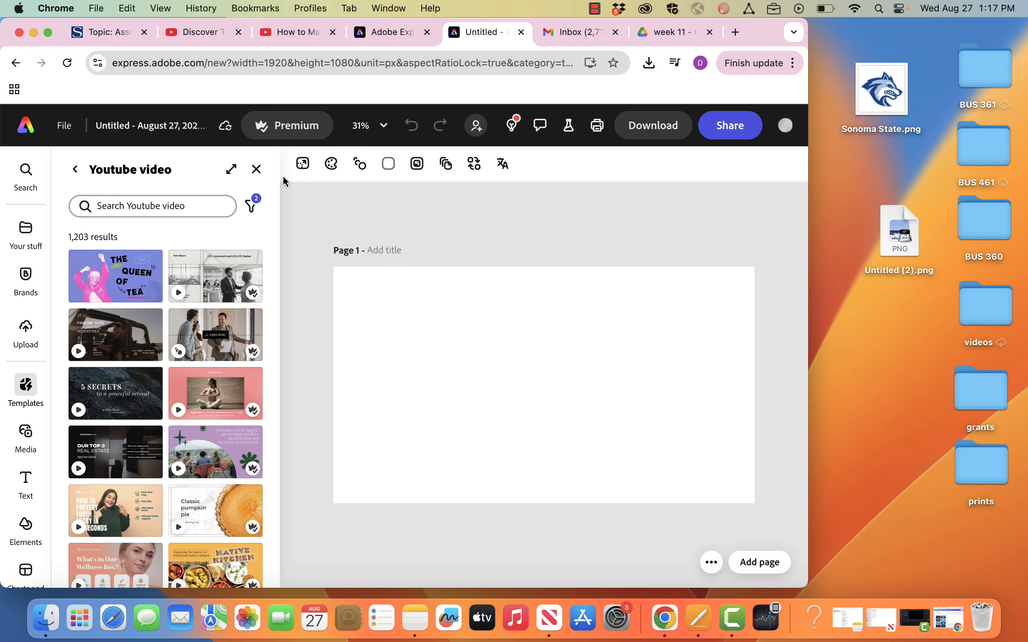
pyautogui.click(256, 169)
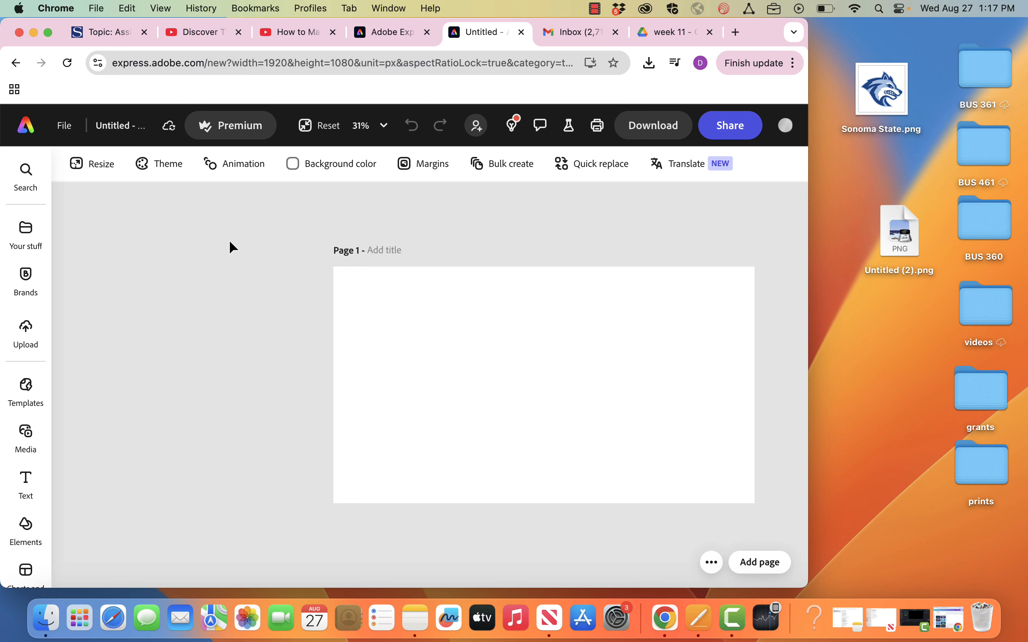
# Browse the sample styles offered for generated text effects.
pyautogui.click(20, 484)
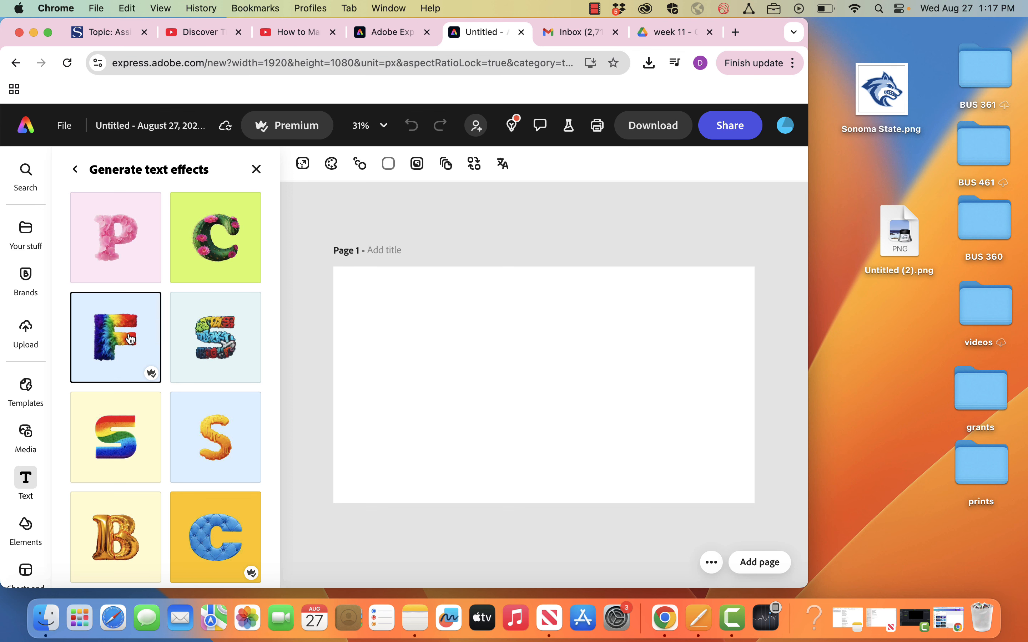
pyautogui.scroll(-2, 183, 510)
pyautogui.scroll(-6, 184, 510)
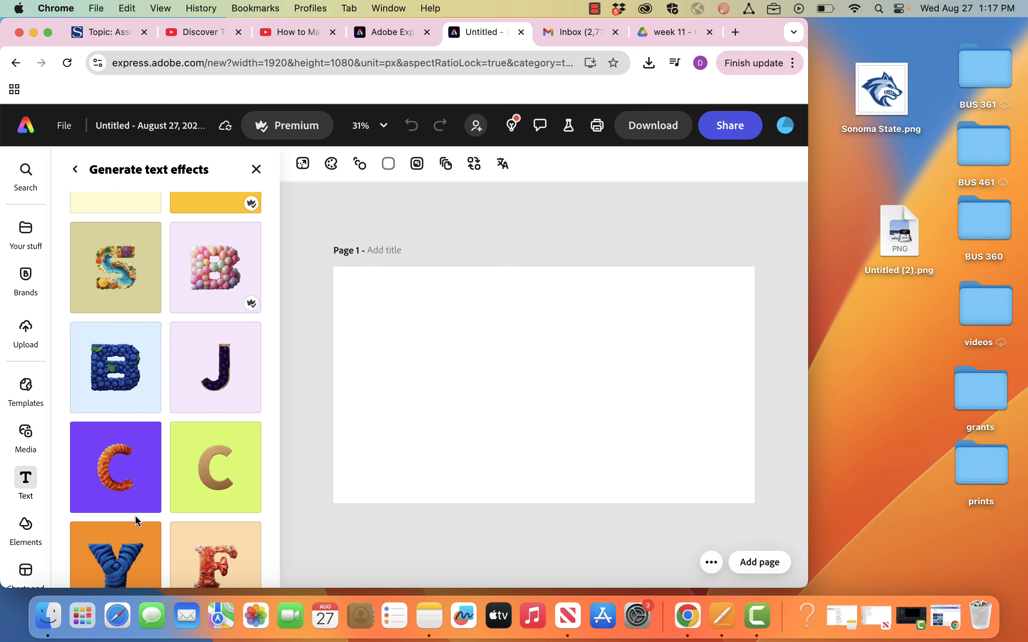
pyautogui.scroll(5, 128, 383)
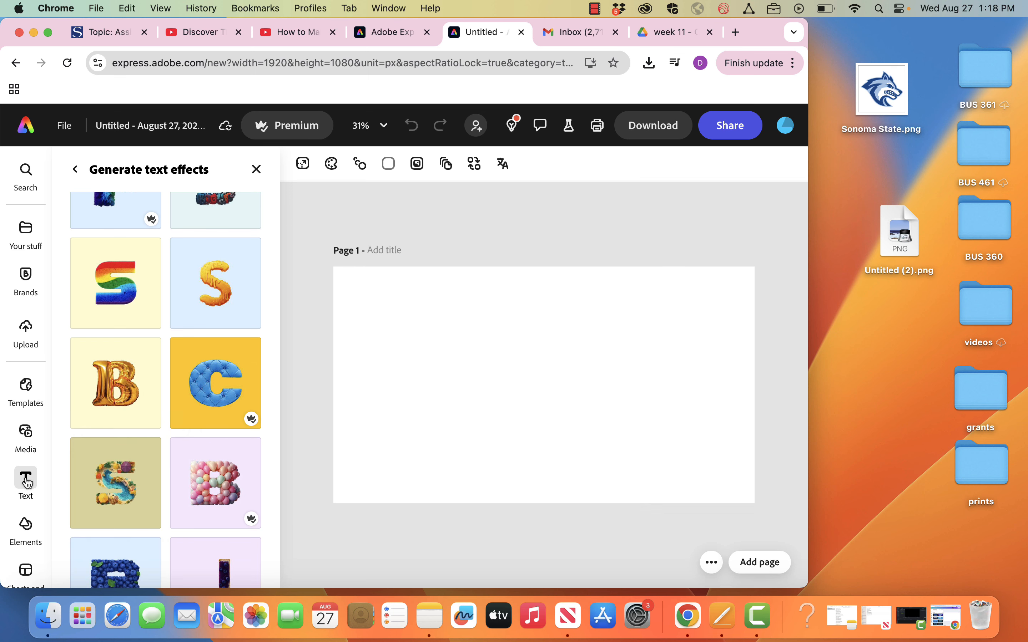
pyautogui.click(259, 172)
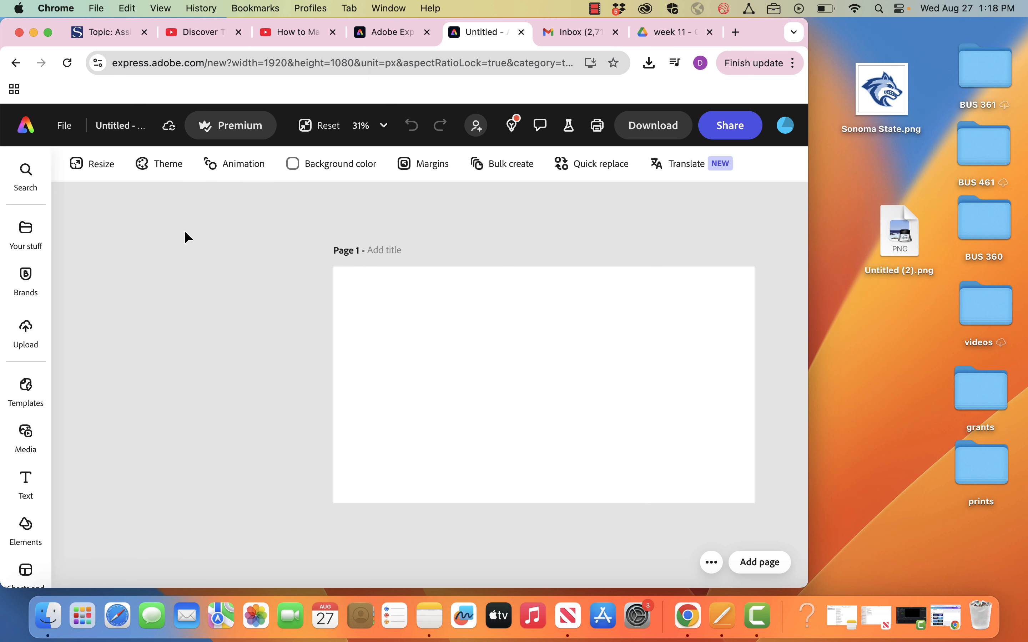
pyautogui.click(25, 480)
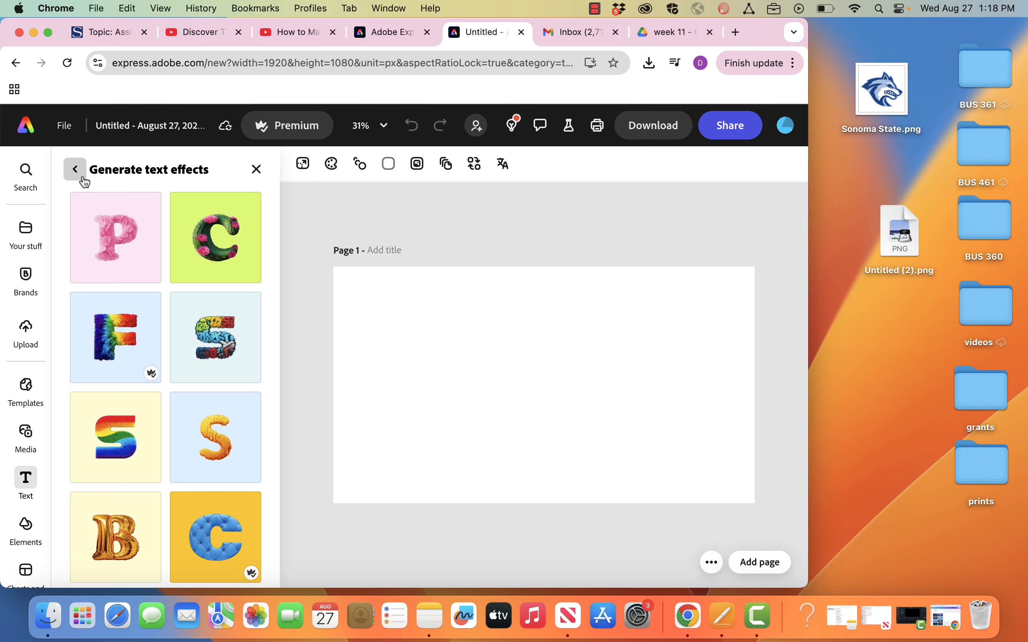
pyautogui.click(257, 170)
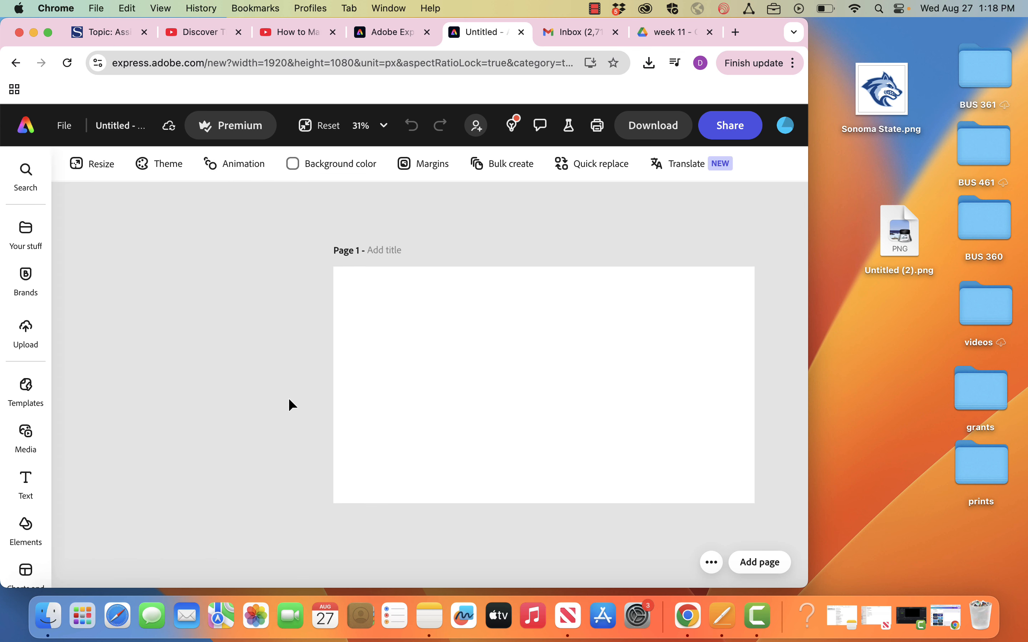
# Add a new text box to the blank page reading FALL on the first line and 2025 on the second.
pyautogui.click(28, 482)
pyautogui.click(77, 169)
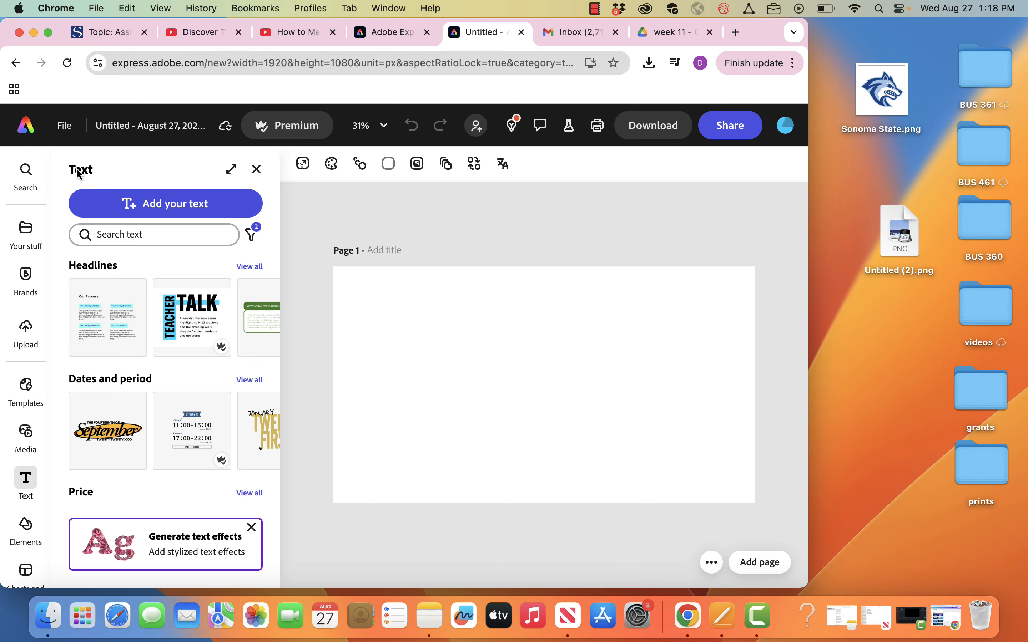
pyautogui.click(155, 207)
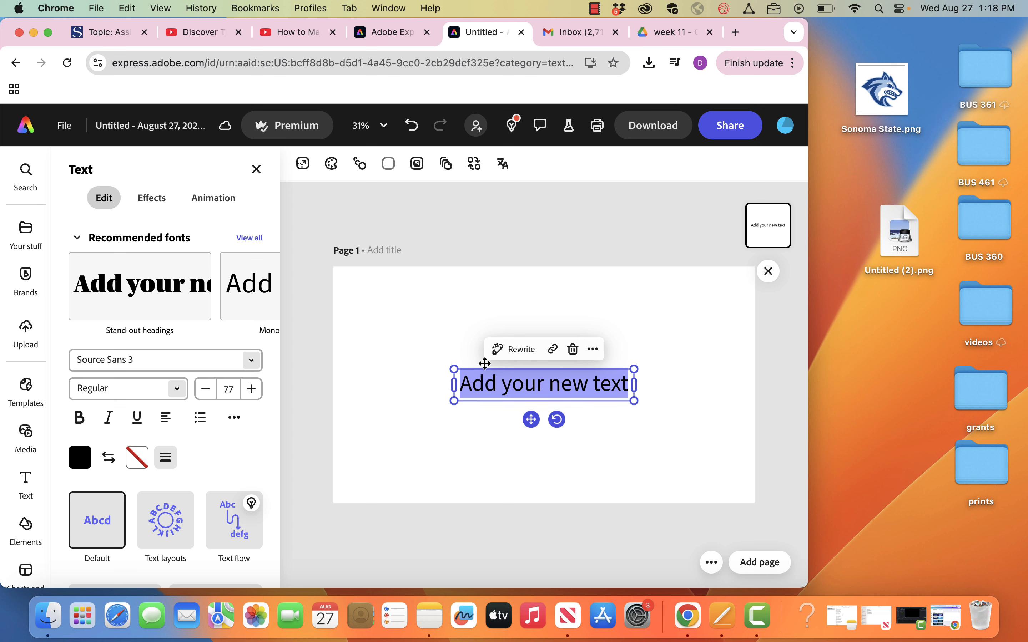
pyautogui.write('Fa')
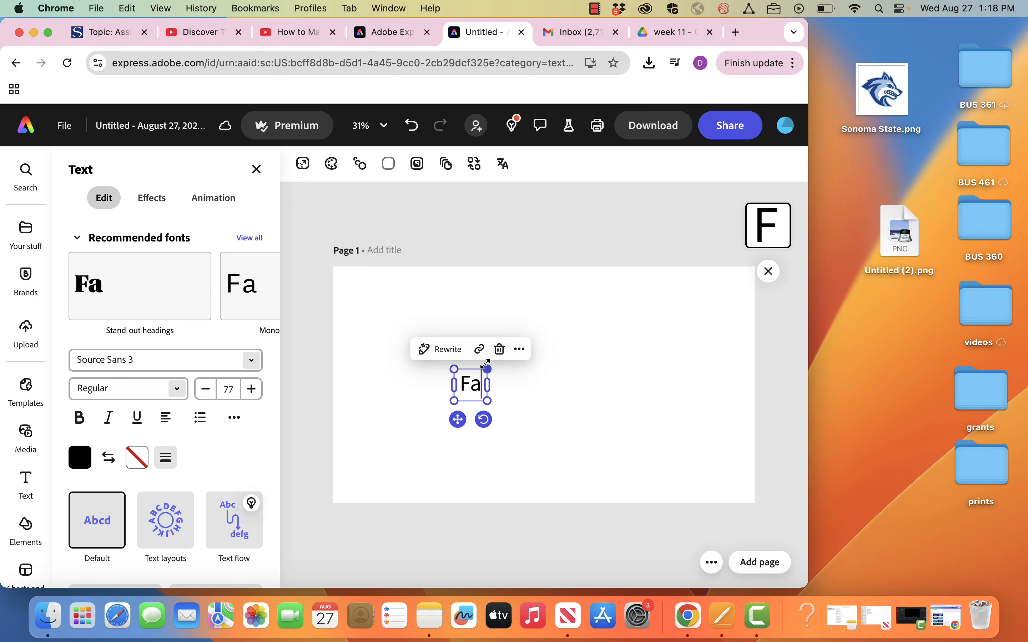
pyautogui.press('BackSpace')
pyautogui.write('ALL')
pyautogui.press('Return')
pyautogui.write('S')
pyautogui.press('BackSpace')
pyautogui.write('2025')
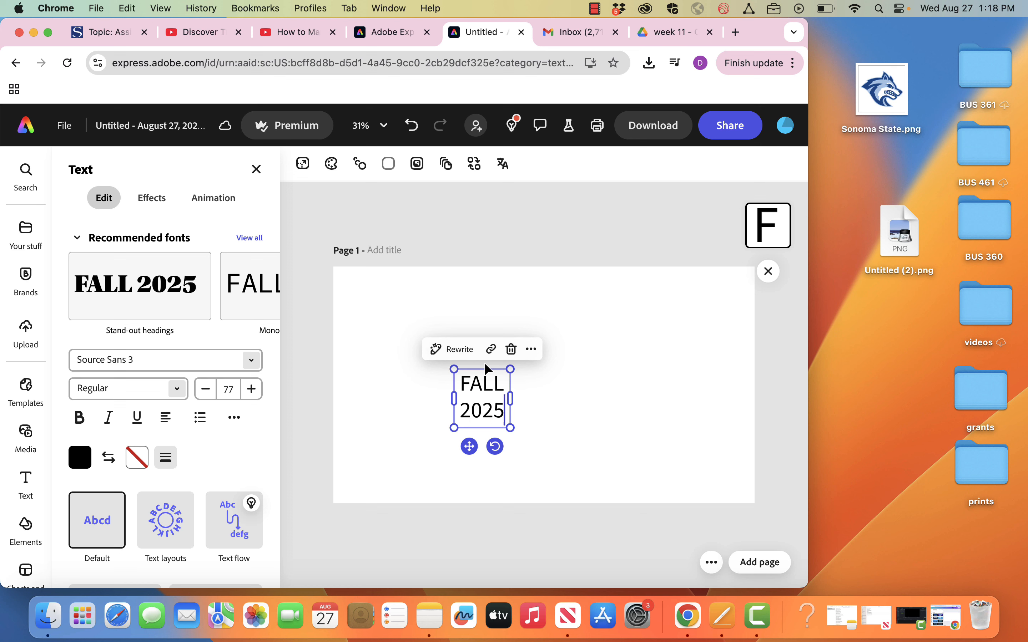
# Right-align both lines of the FALL 2025 text.
pyautogui.click(172, 424)
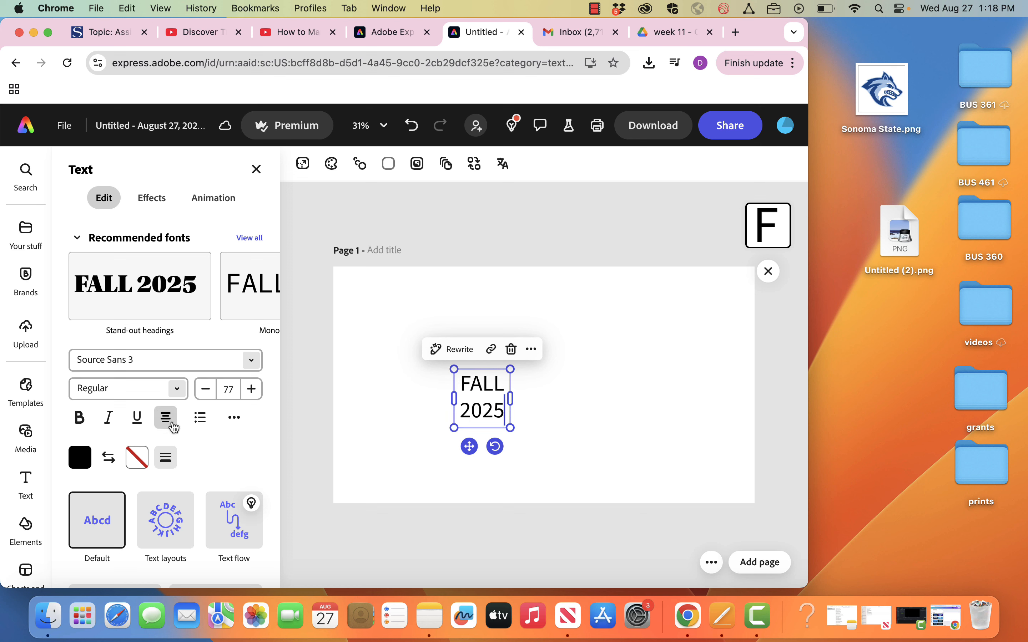
pyautogui.moveTo(460, 383); pyautogui.dragTo(521, 412)
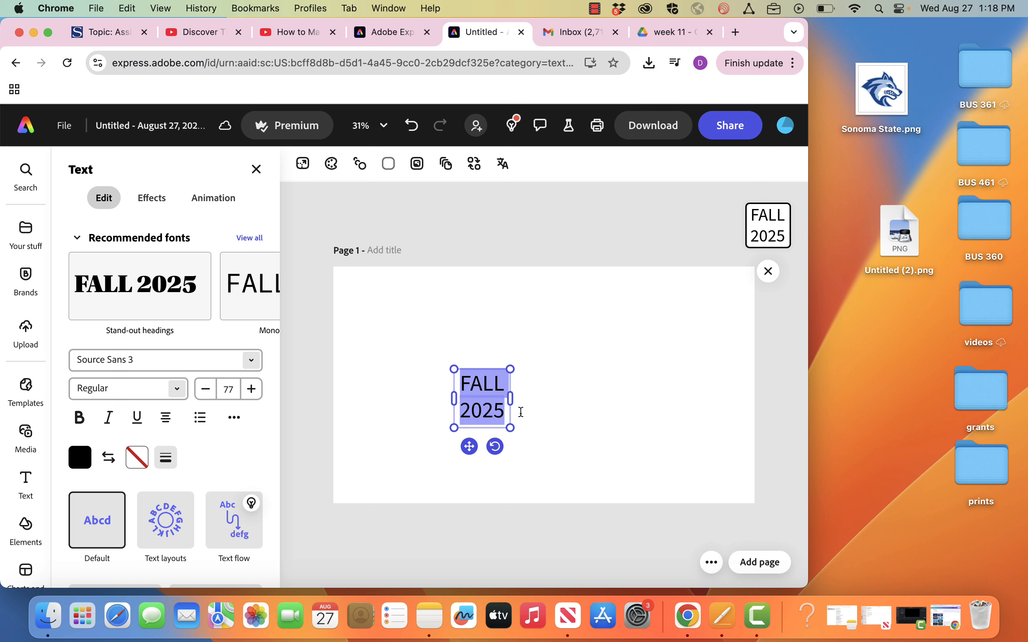
pyautogui.click(166, 417)
# Find a college-style typeface and set the FALL 2025 text to Octin College in the Heavy weight.
pyautogui.click(134, 360)
pyautogui.press('super+a')
pyautogui.write('collge')
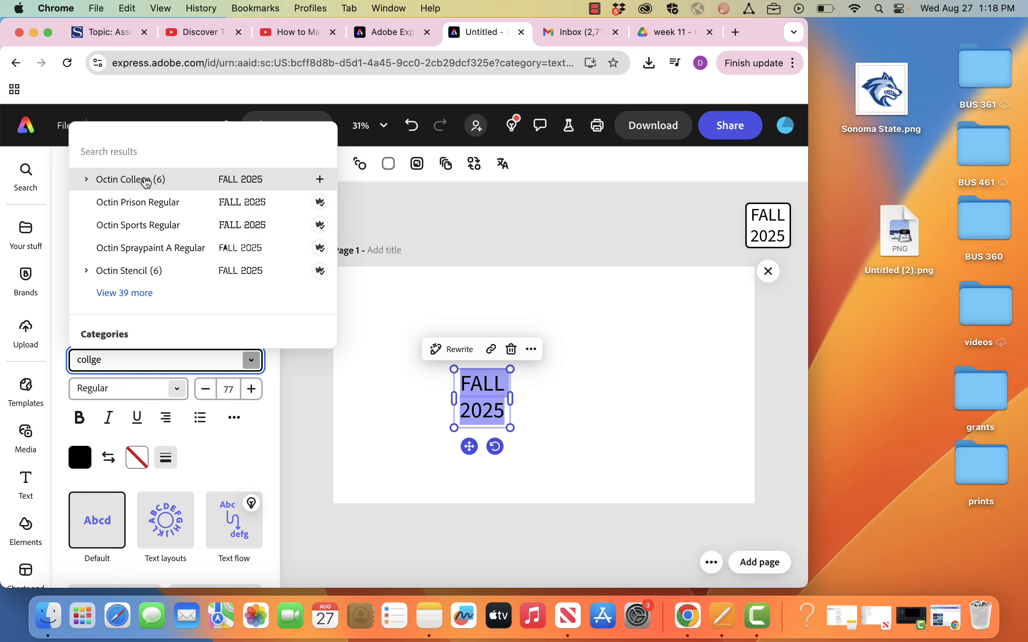
pyautogui.click(88, 180)
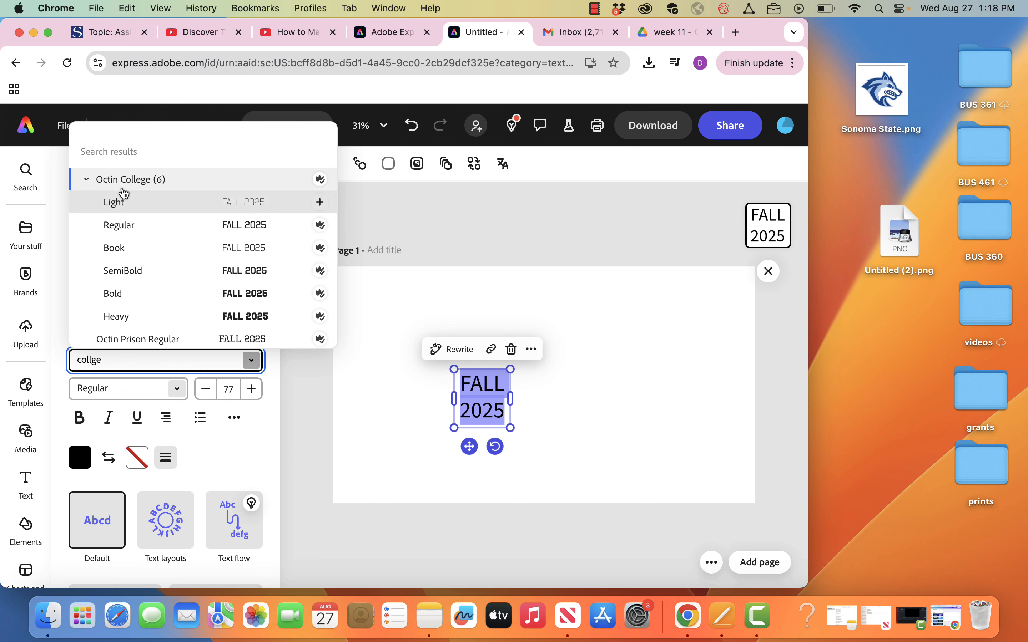
pyautogui.click(134, 299)
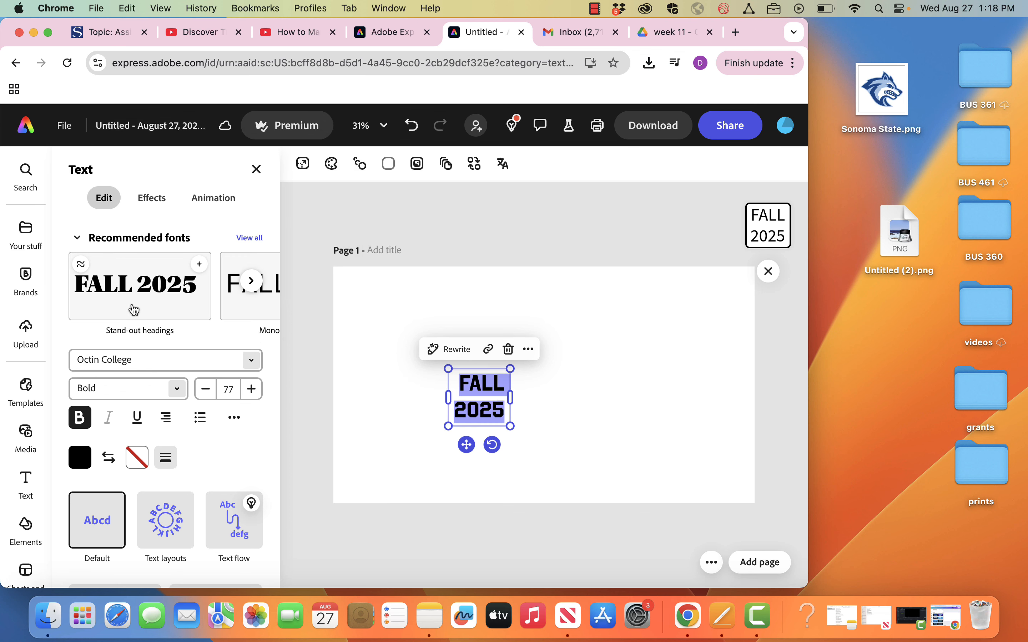
pyautogui.click(174, 397)
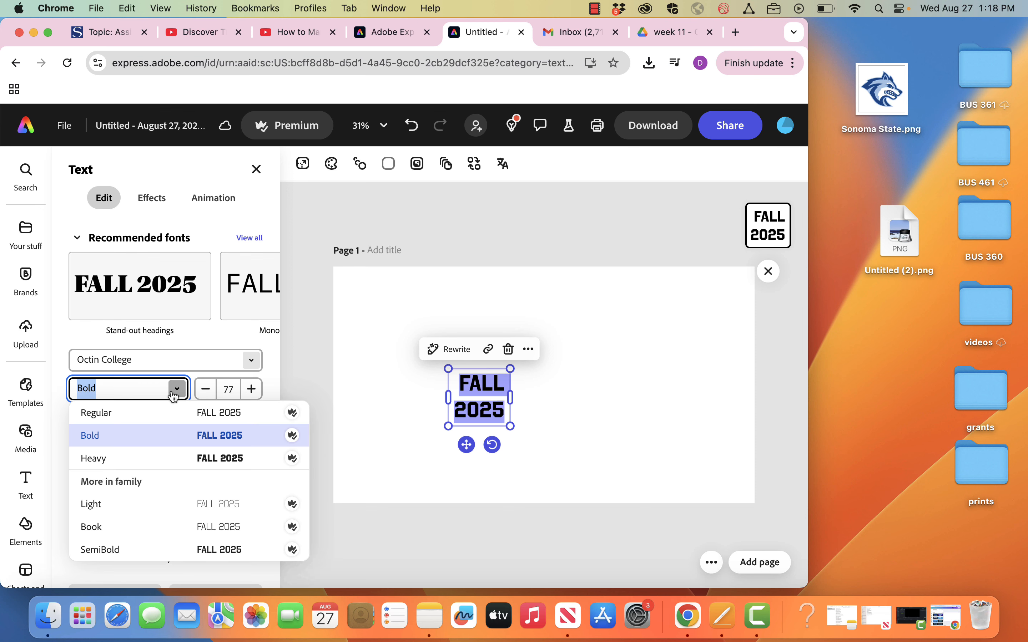
pyautogui.click(180, 459)
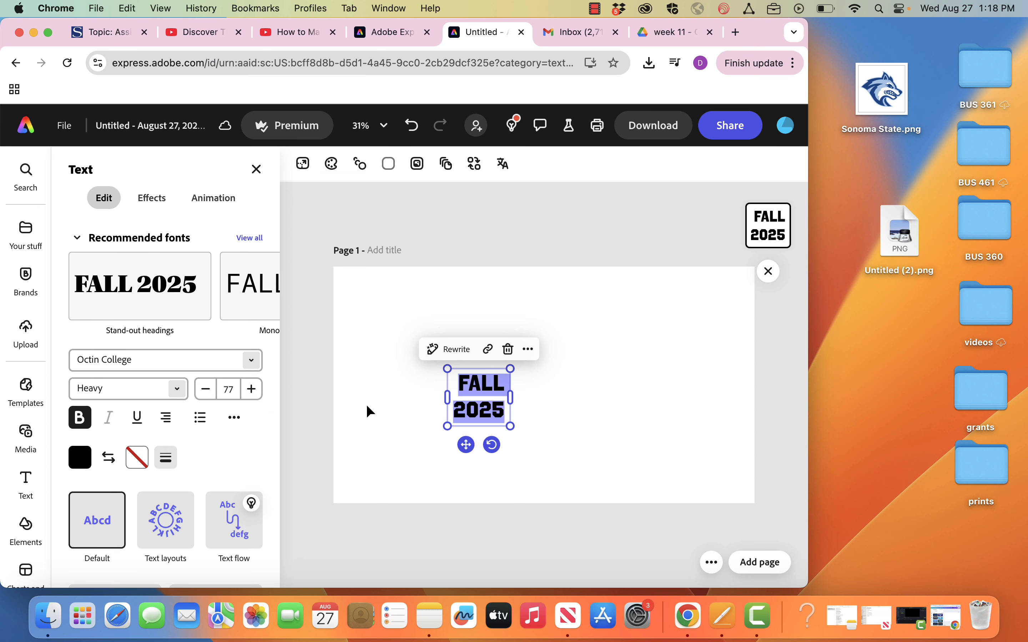
# Scale the FALL 2025 text box up and toward the page's upper-left corner, to a font size of about 201.
pyautogui.press('Escape')
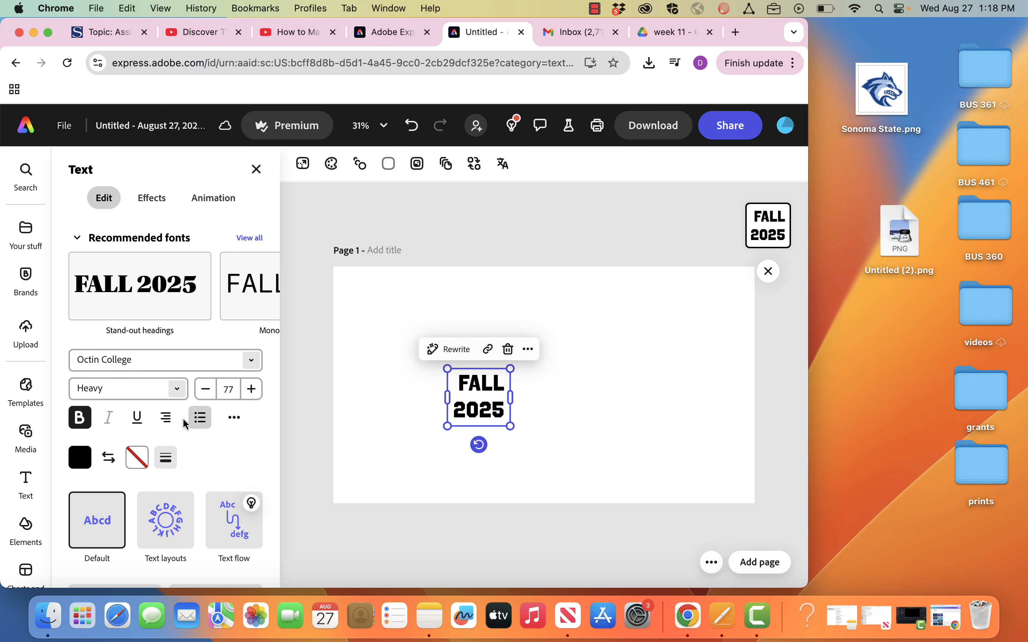
pyautogui.scroll(-1, 180, 421)
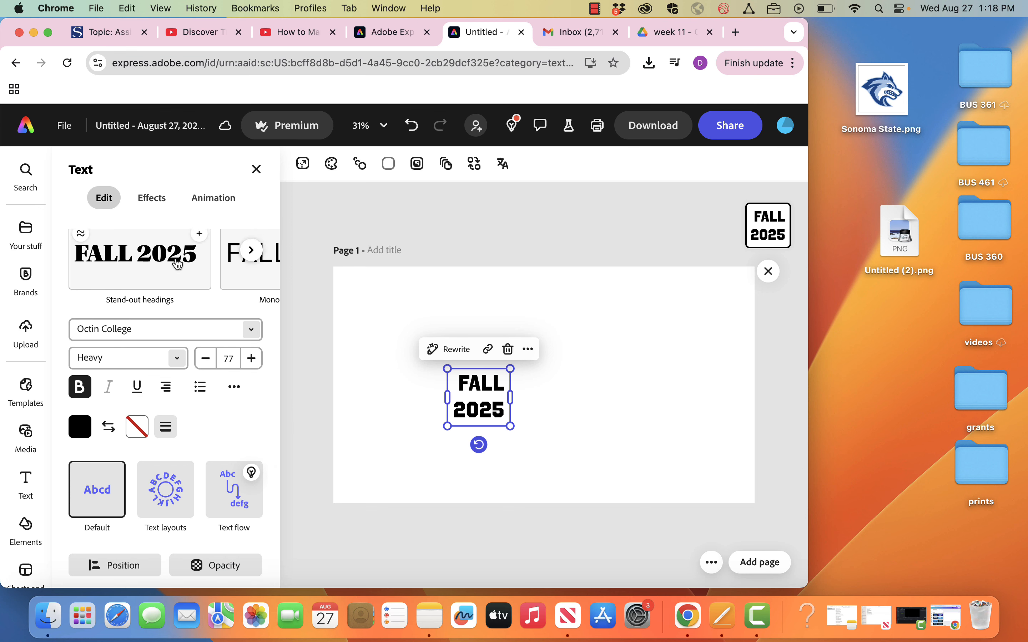
pyautogui.moveTo(447, 368); pyautogui.dragTo(359, 293)
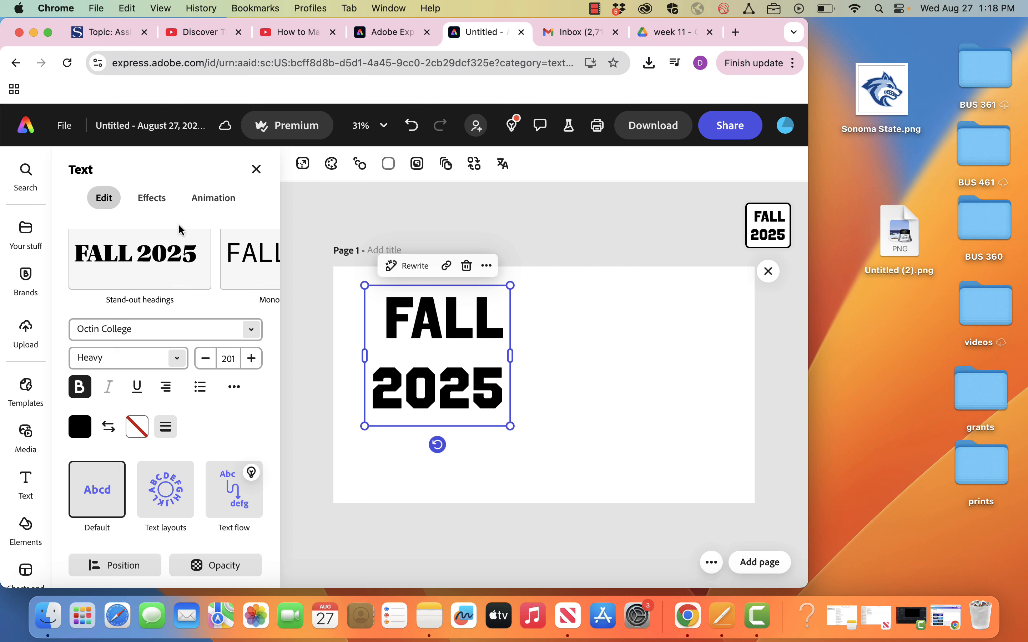
# Look through the preset generated text effects and the create-your-own effect options for the FALL 2025 text.
pyautogui.click(149, 198)
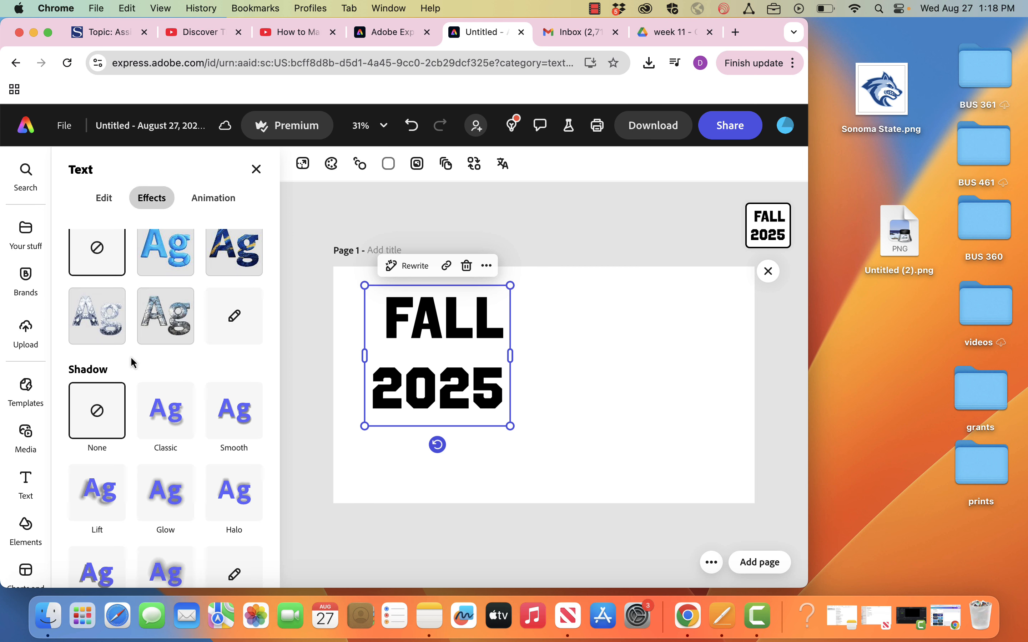
pyautogui.scroll(1, 110, 294)
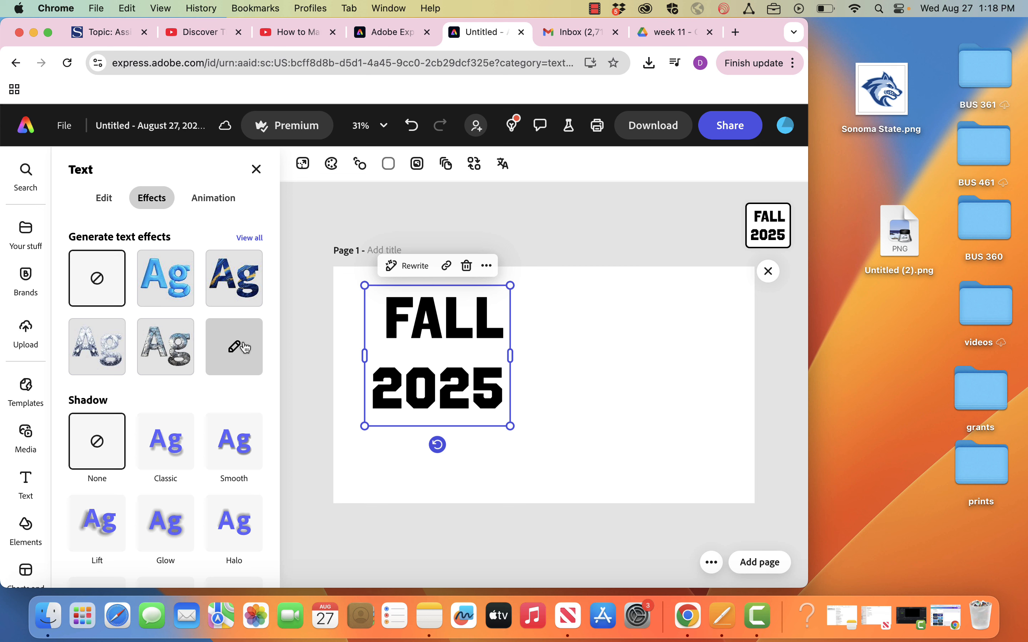
pyautogui.click(250, 238)
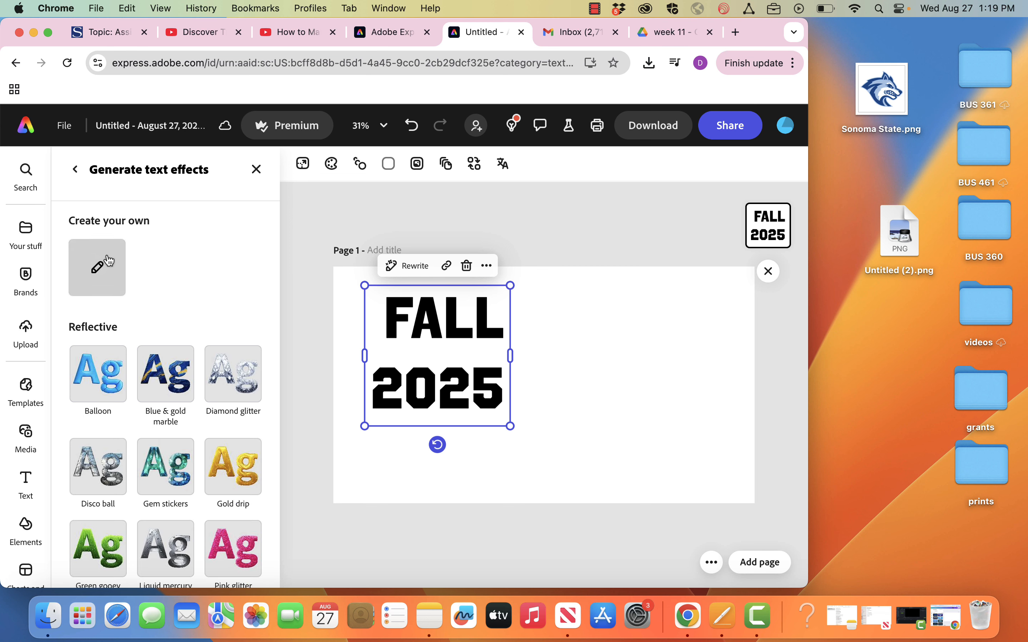
pyautogui.click(96, 273)
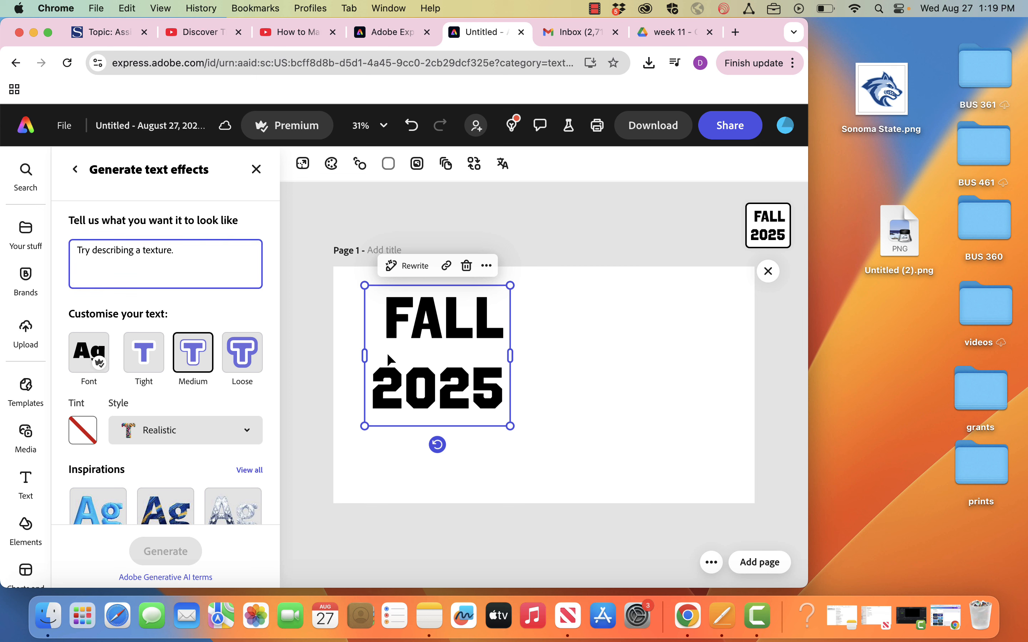
pyautogui.scroll(-3, 206, 453)
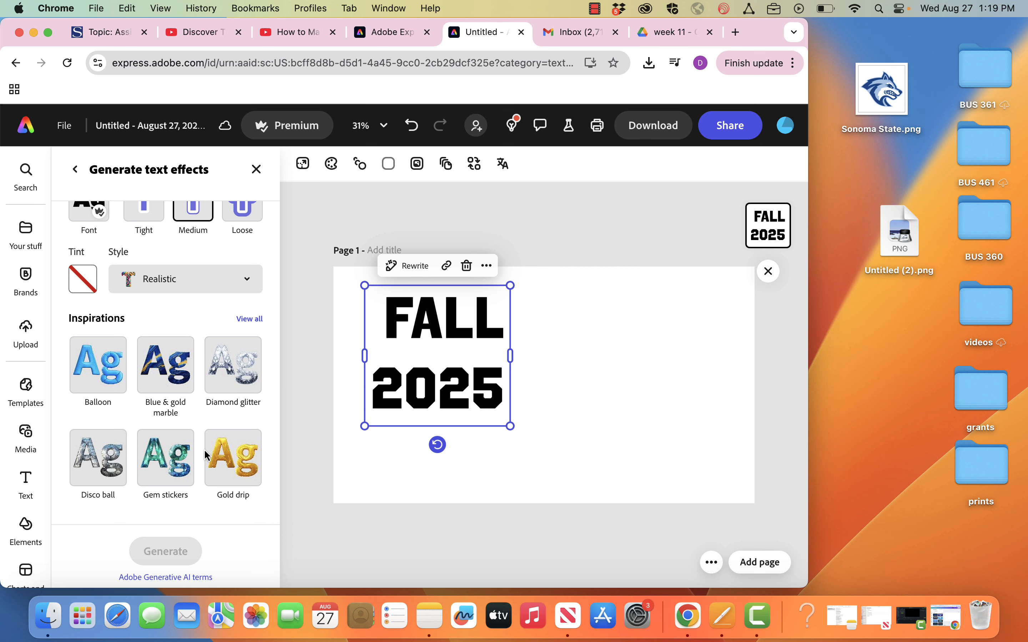
pyautogui.scroll(3, 206, 454)
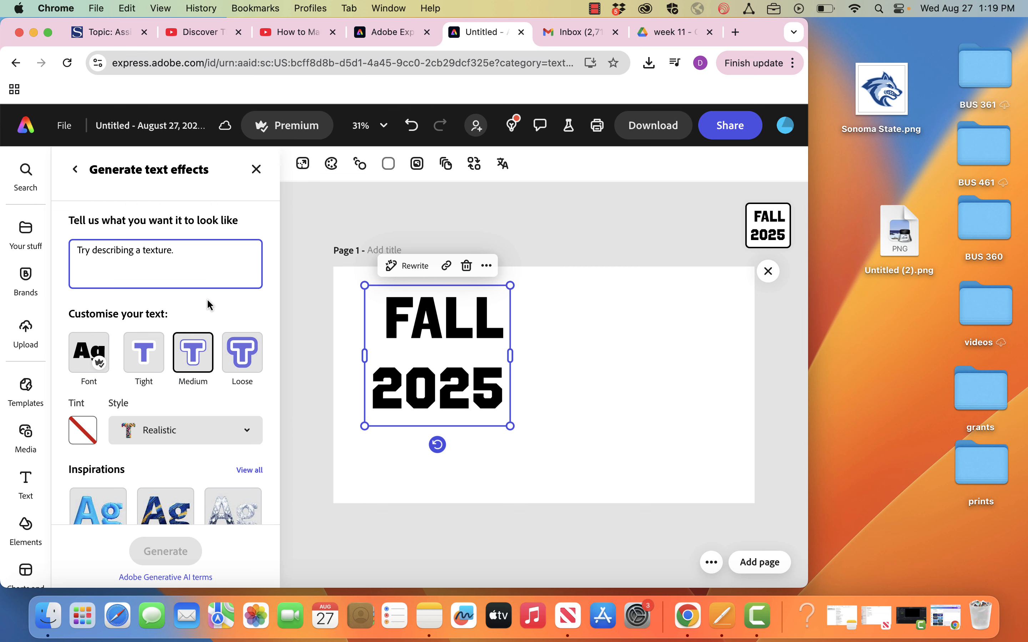
pyautogui.click(248, 437)
pyautogui.click(248, 437)
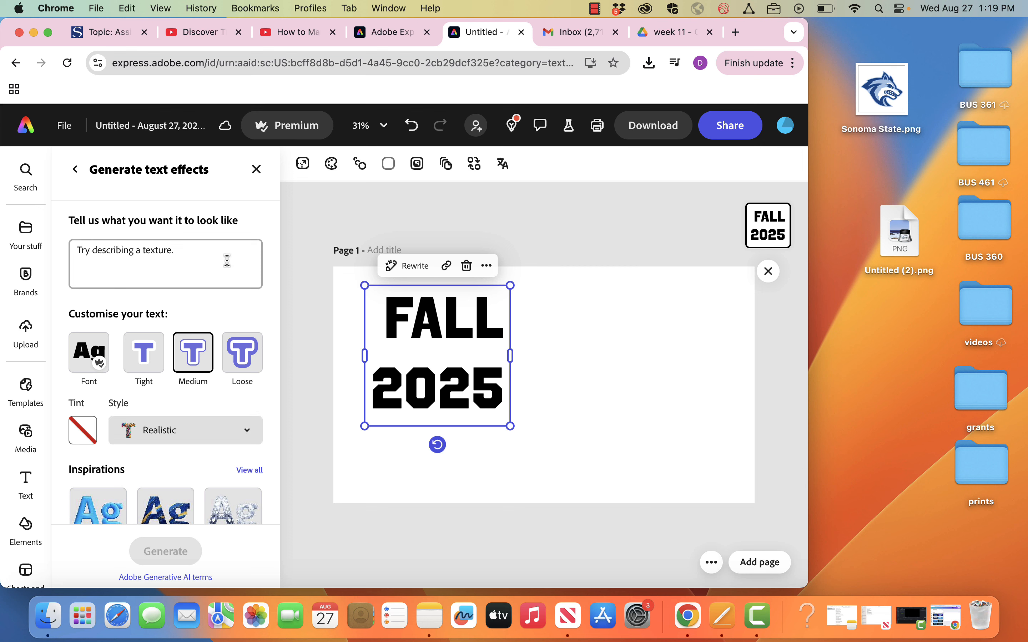
pyautogui.click(70, 172)
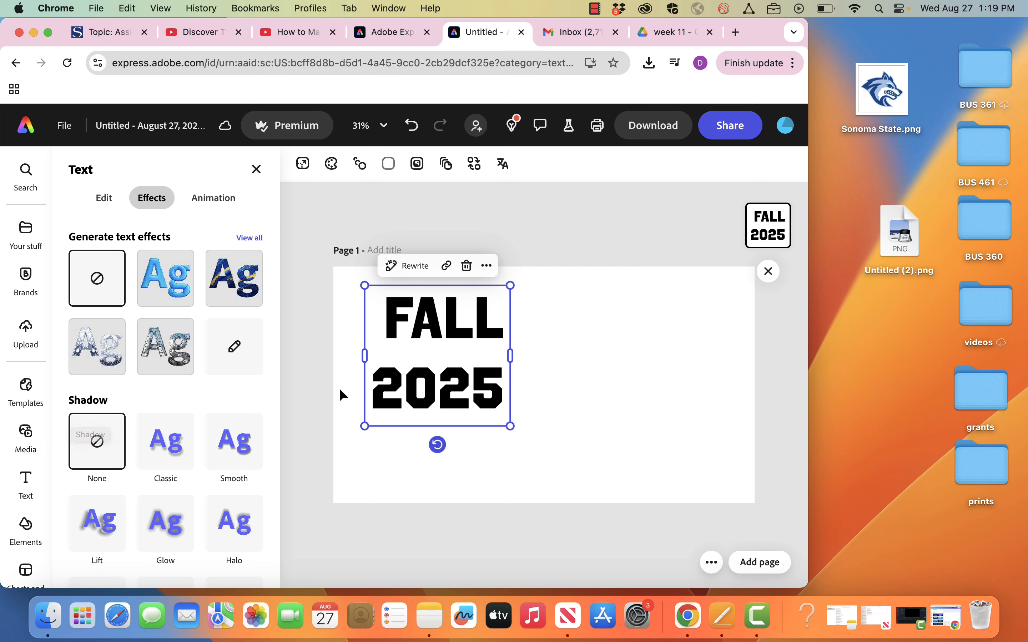
pyautogui.click(452, 325)
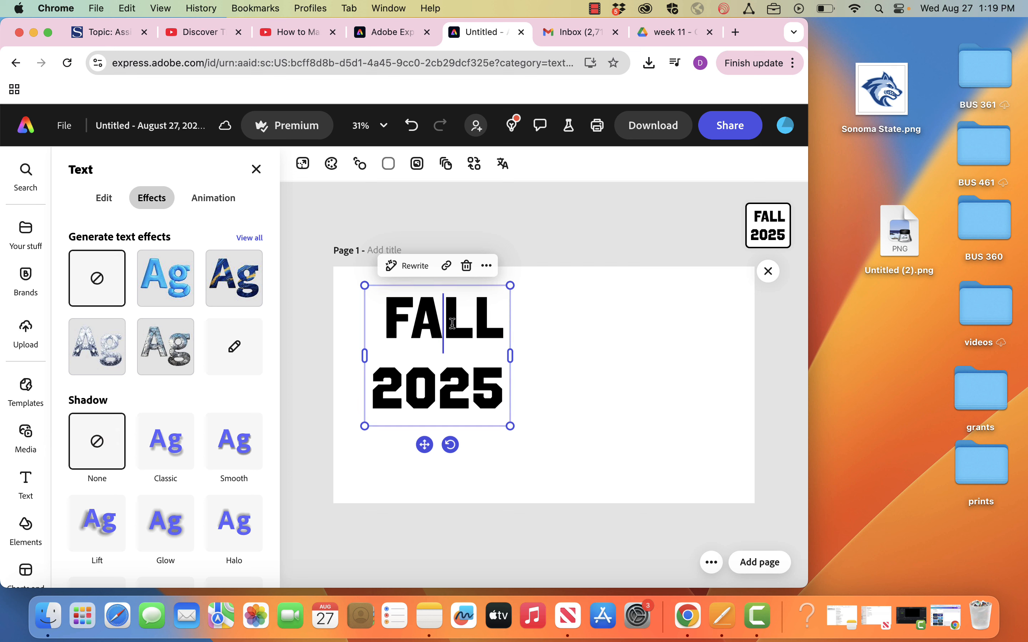
pyautogui.press('BackSpace')
pyautogui.write('A')
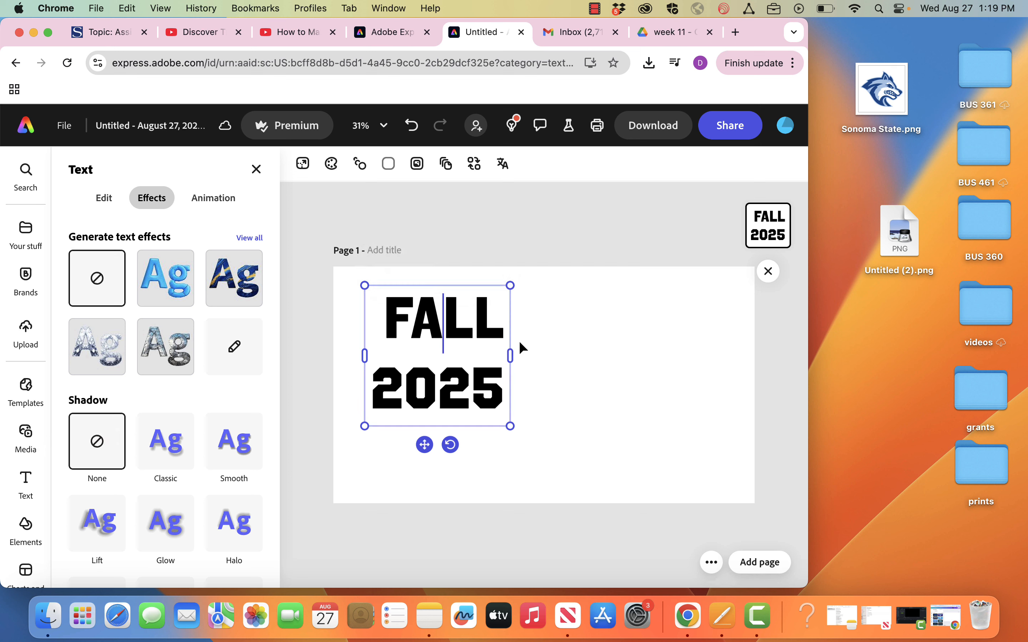
pyautogui.click(525, 215)
# Add a second page of the same size and bring up the text options for it.
pyautogui.click(759, 562)
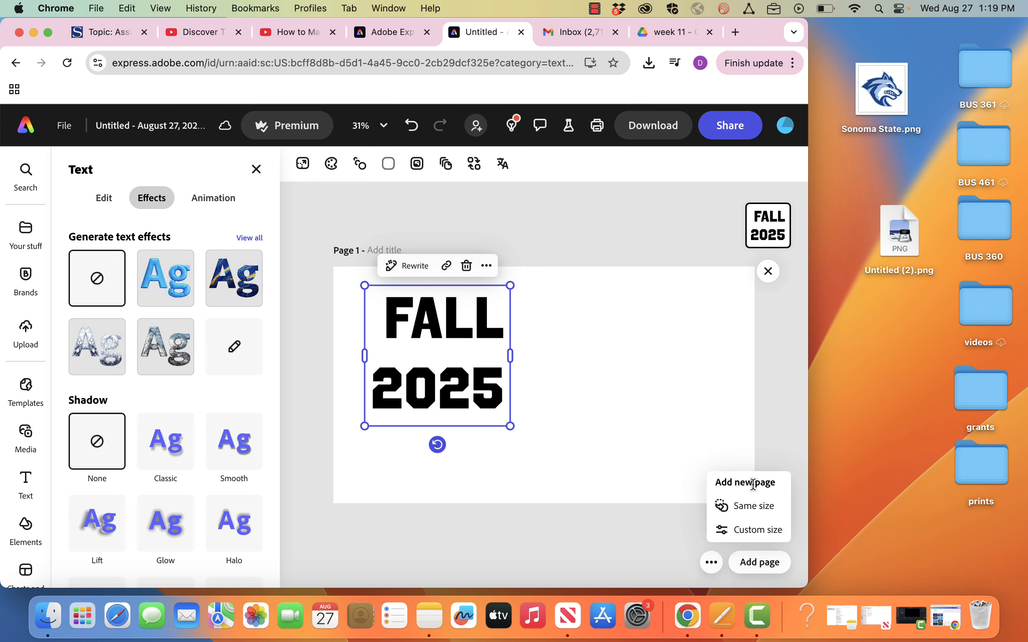
pyautogui.click(744, 508)
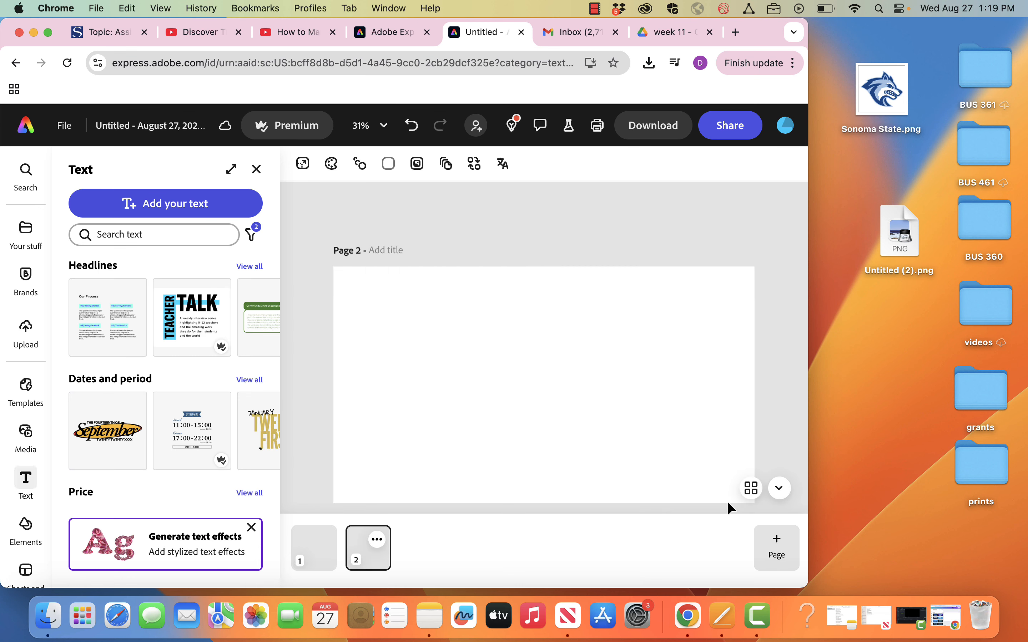
pyautogui.click(256, 170)
pyautogui.click(27, 478)
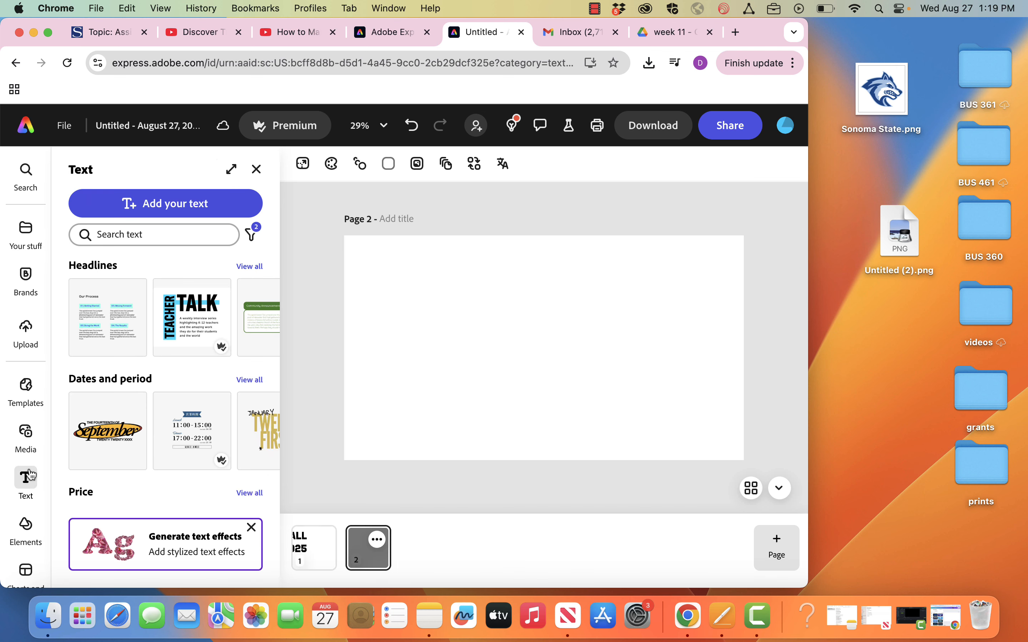
# Insert the rainbow Furry sample from the generated text effects on page 2 and move it fully onto the page.
pyautogui.click(165, 538)
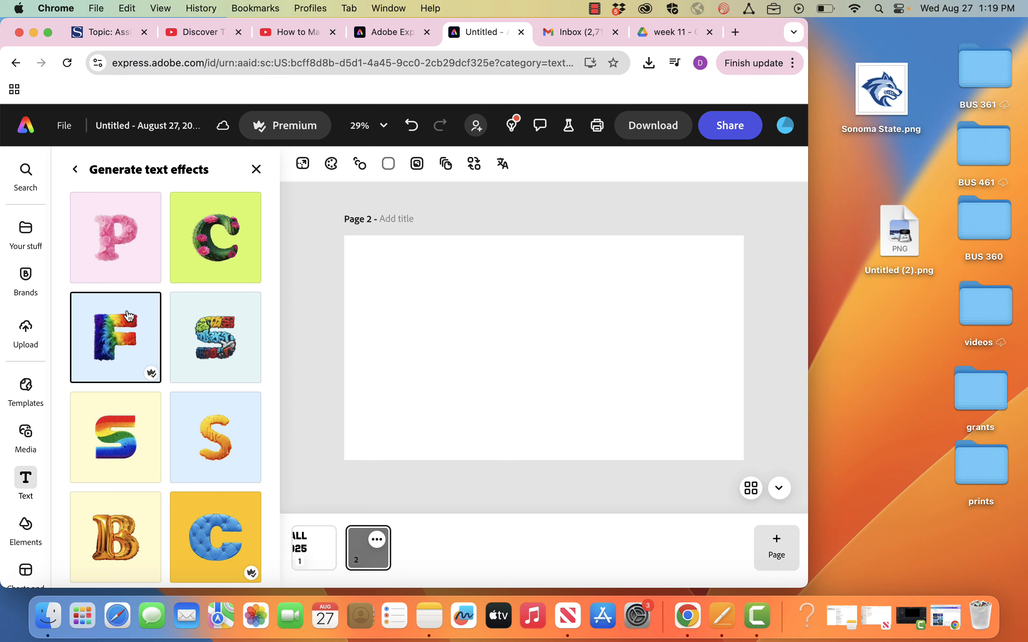
pyautogui.click(124, 348)
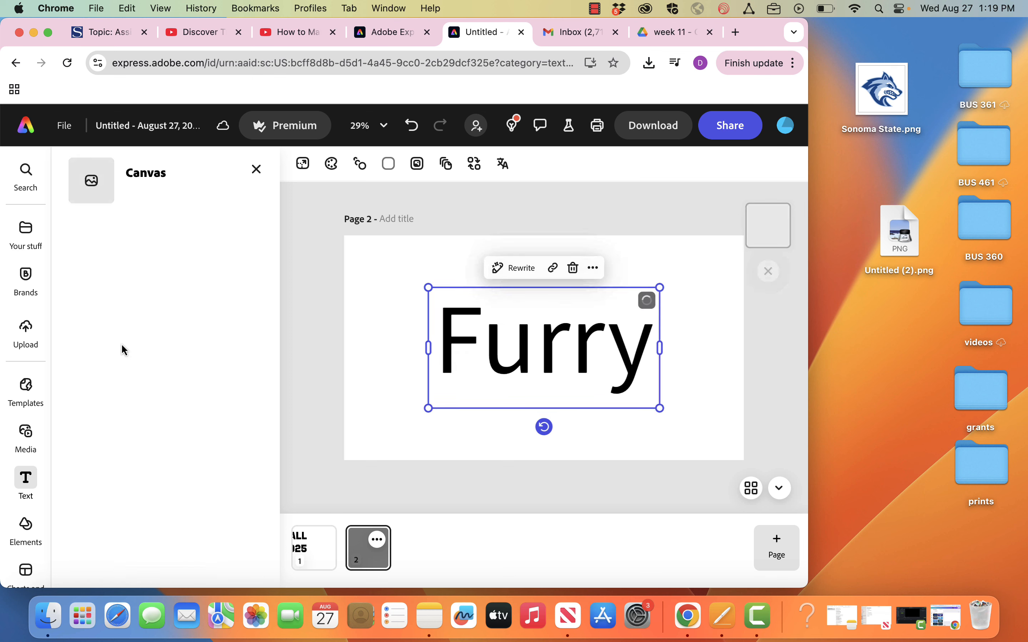
pyautogui.click(131, 264)
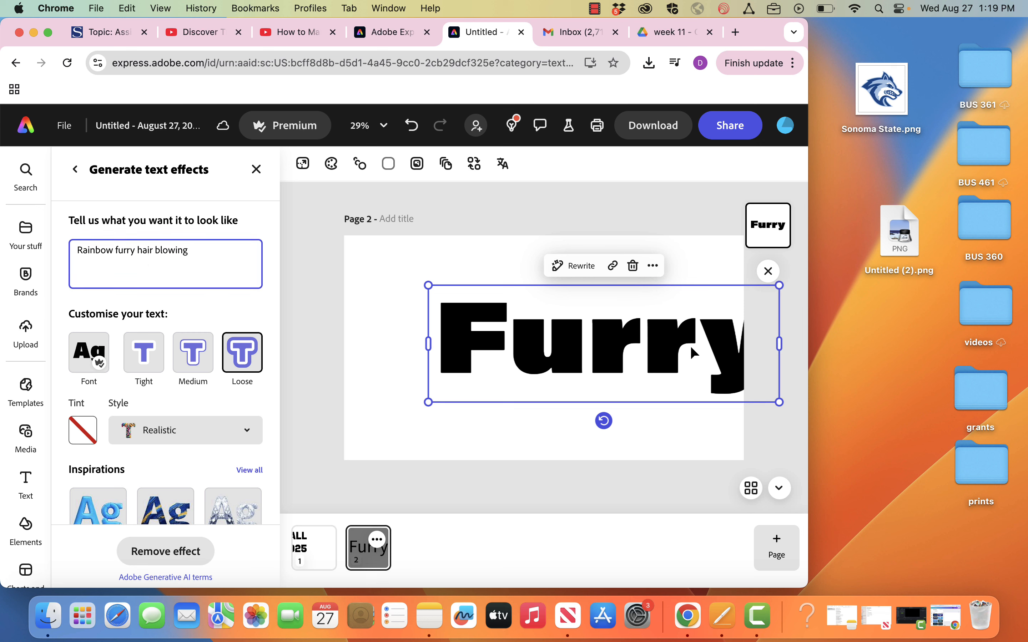
pyautogui.moveTo(677, 353); pyautogui.dragTo(623, 352)
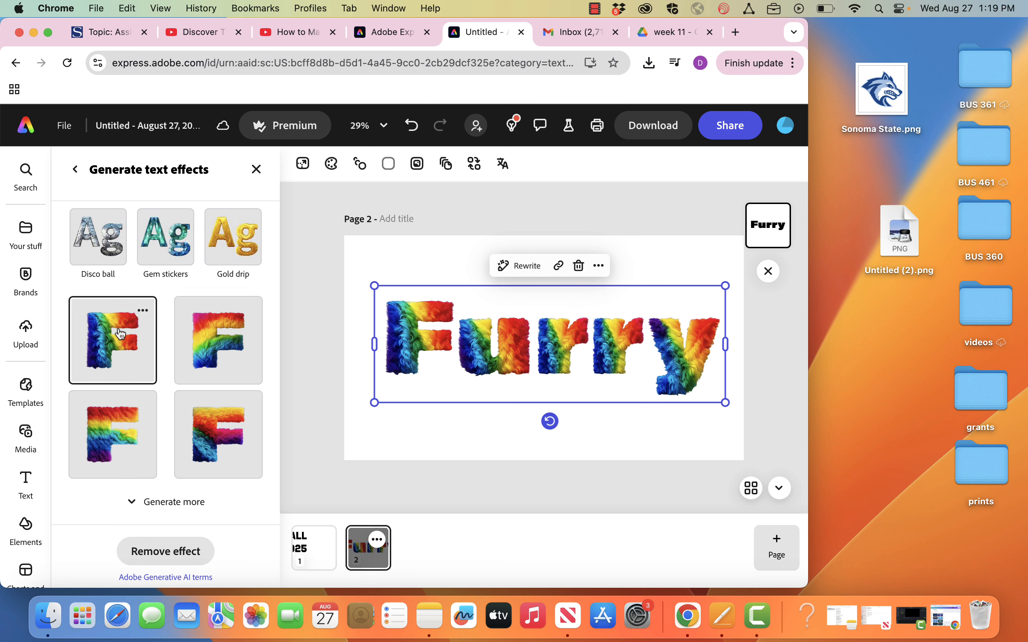
# Set the Furry text to Octin College in the Heavy weight and center-align it.
pyautogui.click(75, 171)
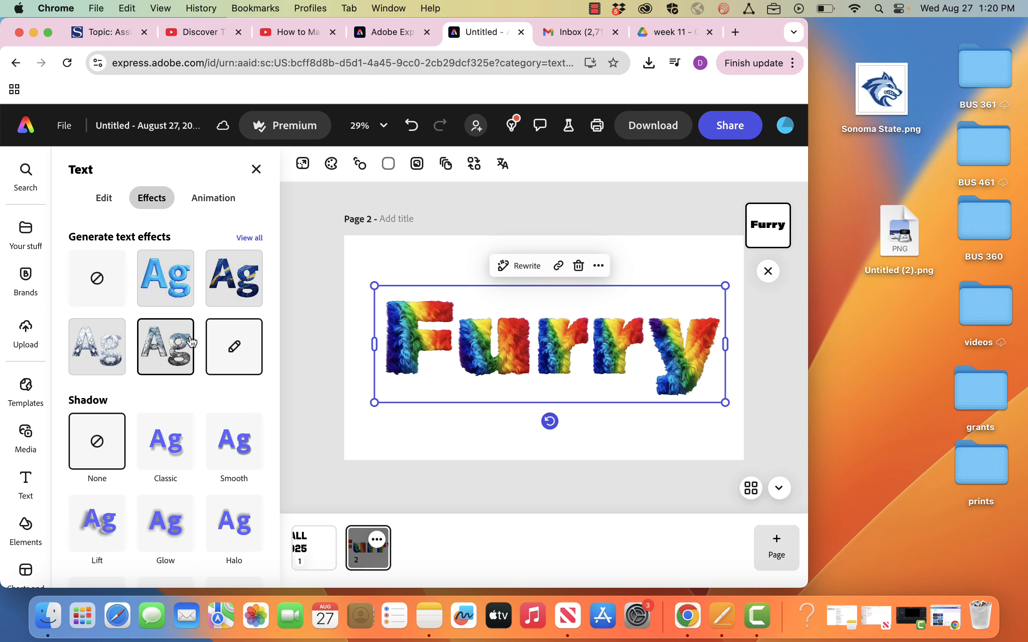
pyautogui.click(110, 200)
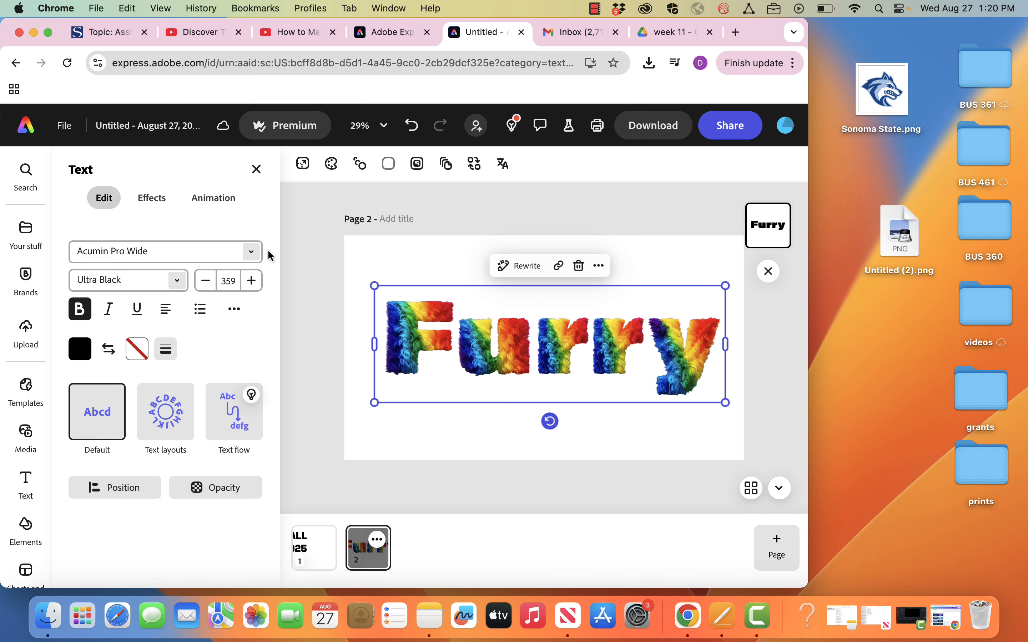
pyautogui.click(251, 254)
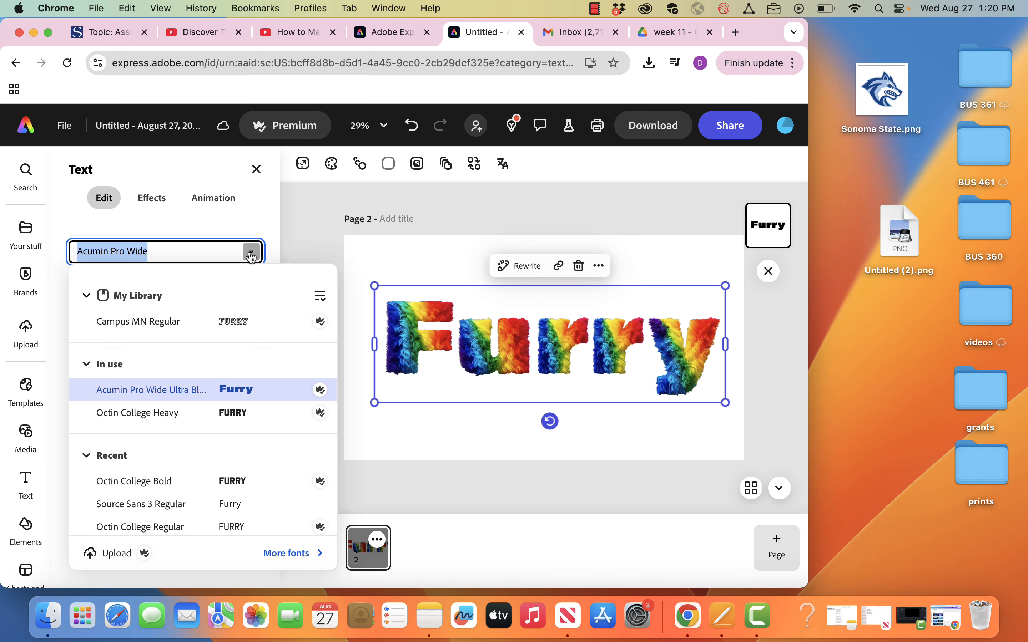
pyautogui.click(158, 488)
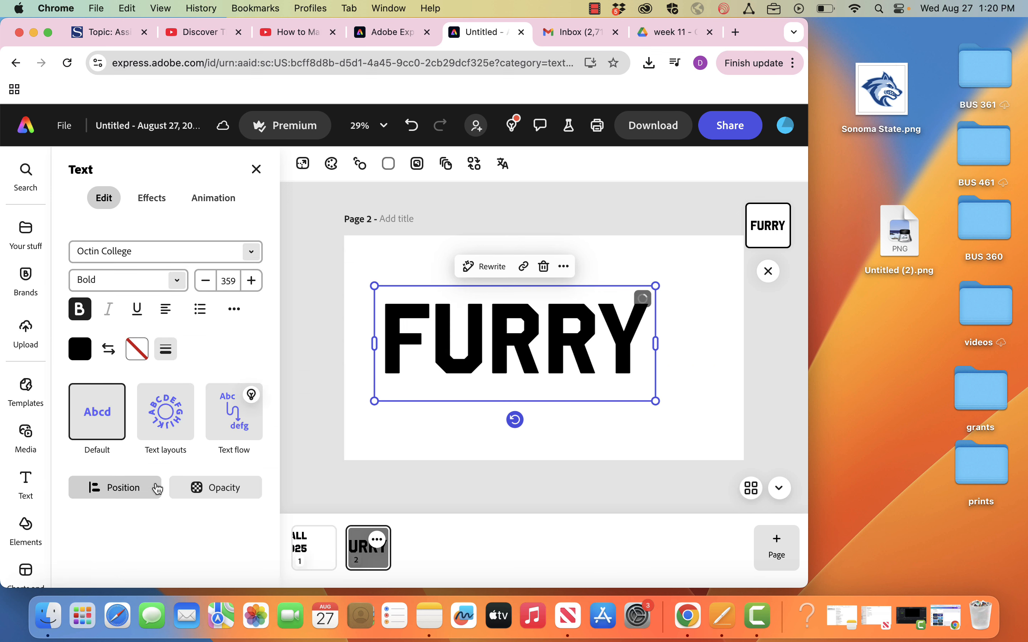
pyautogui.click(177, 282)
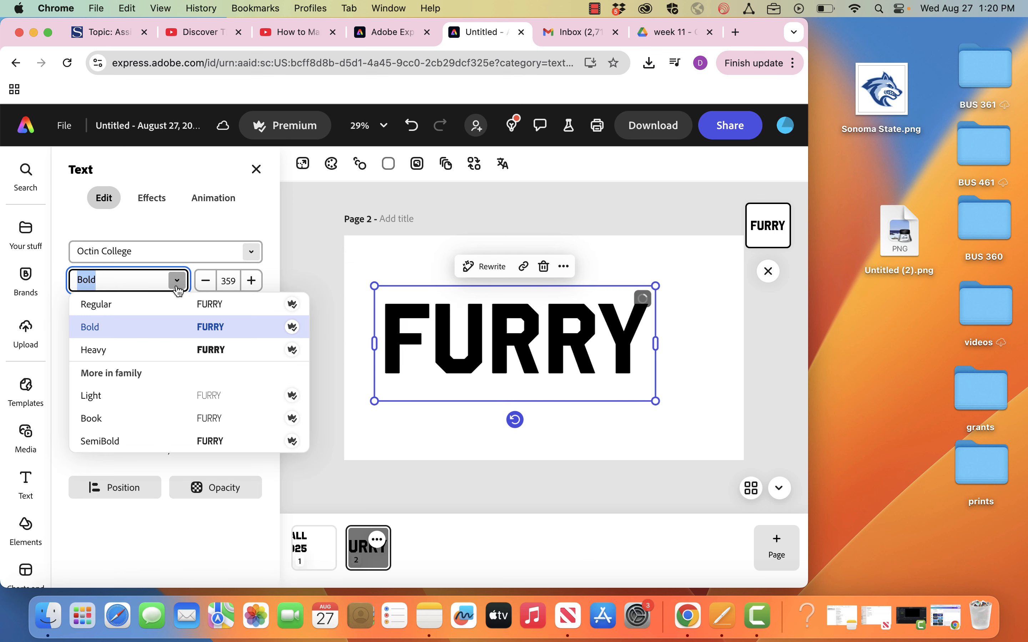
pyautogui.click(145, 353)
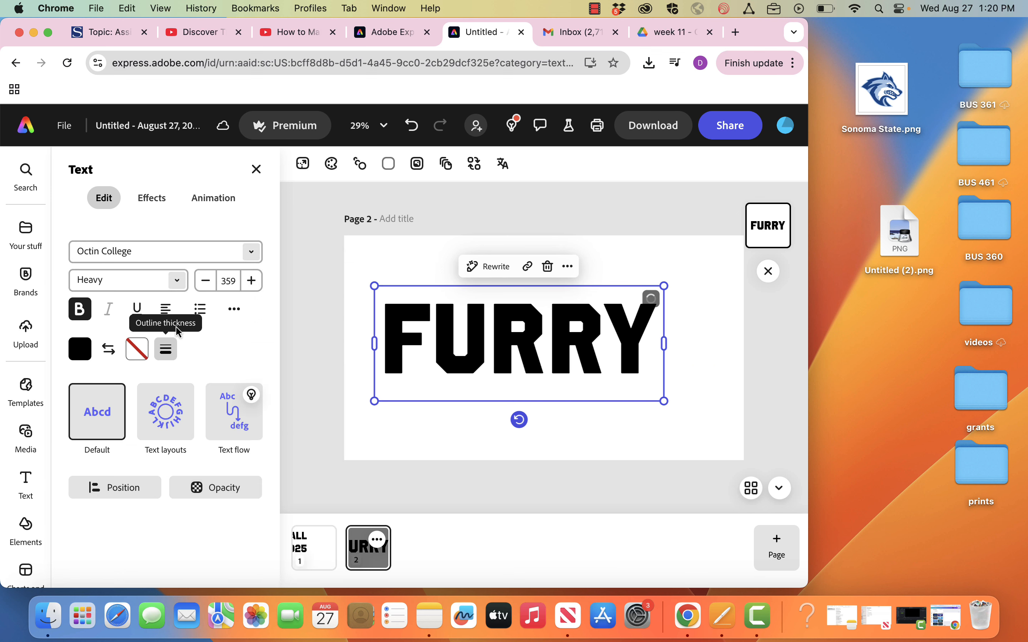
pyautogui.click(171, 312)
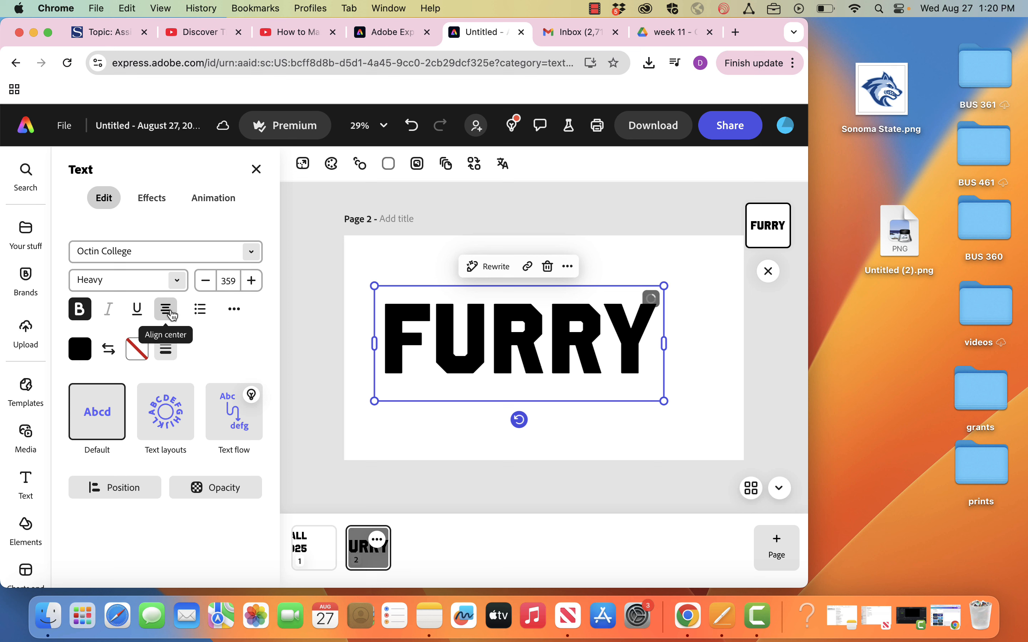
# Replace the Furry text with FALL above 2025 and widen the text box so 2025 fits on one line.
pyautogui.doubleClick(400, 346)
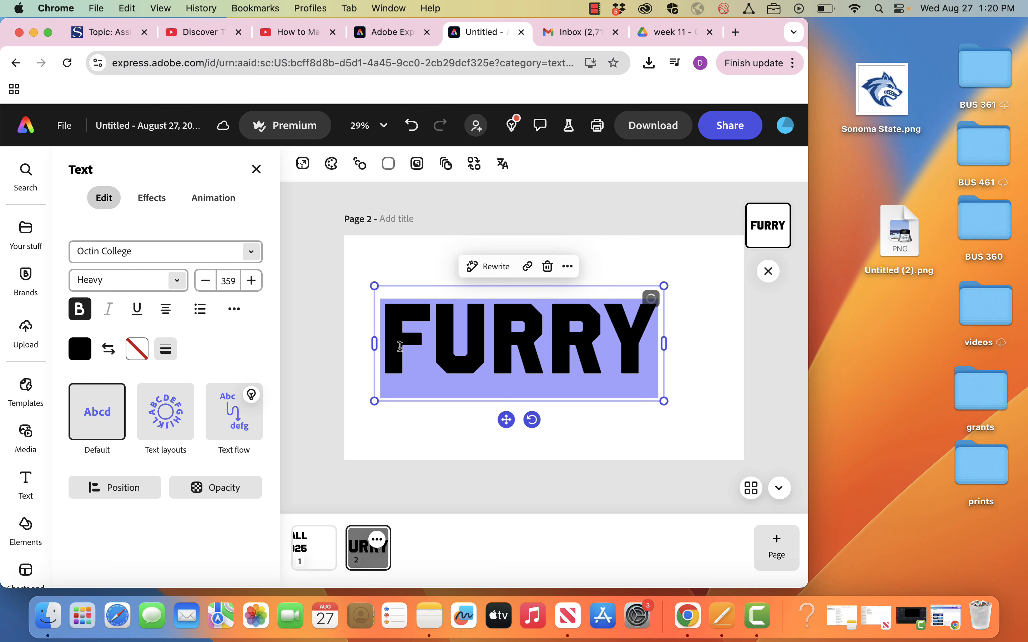
pyautogui.write('FALL')
pyautogui.press('Return')
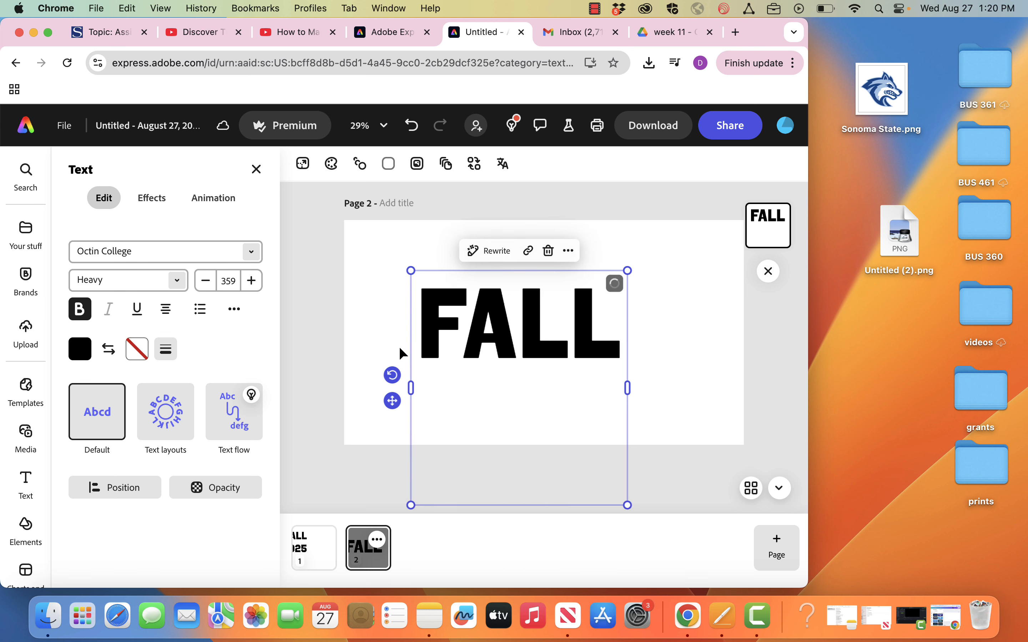
pyautogui.write('2025')
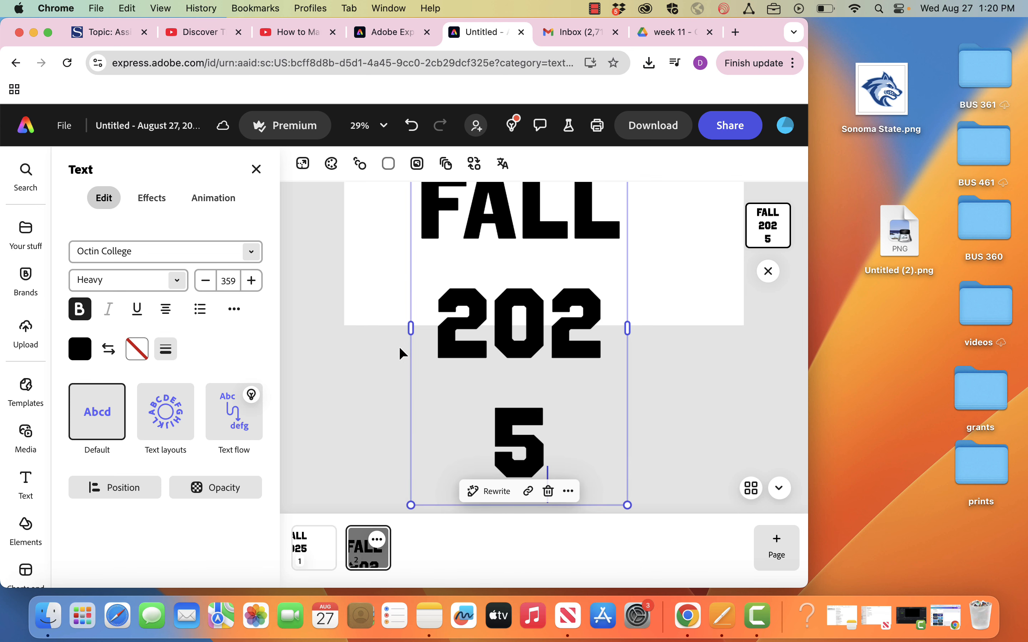
pyautogui.moveTo(629, 332); pyautogui.dragTo(710, 333)
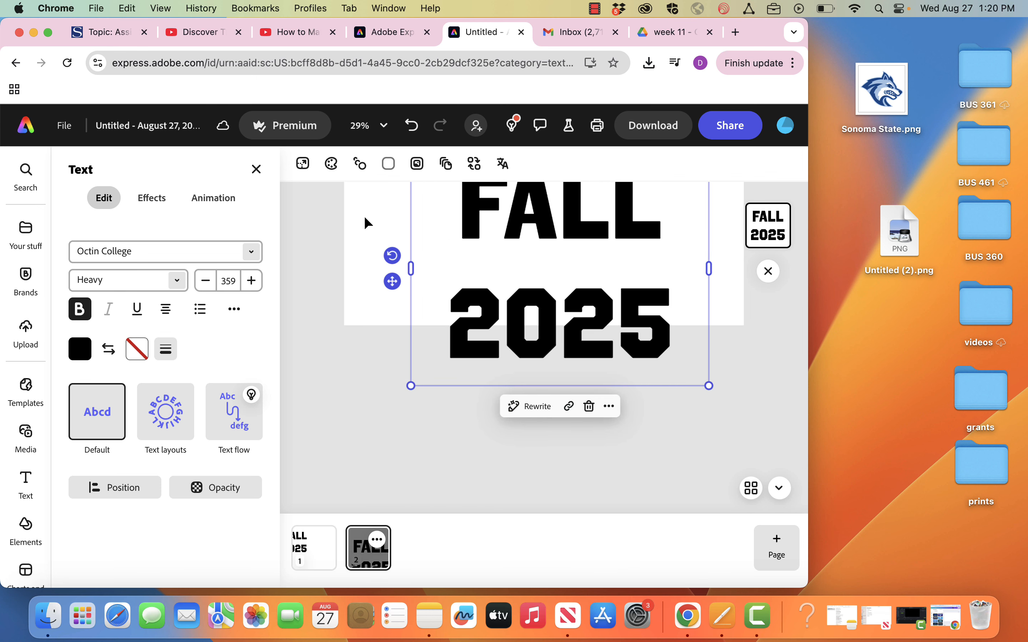
# Move the FALL 2025 text toward the page's upper-left corner and set its line spacing to 0.9.
pyautogui.moveTo(548, 220); pyautogui.dragTo(470, 162)
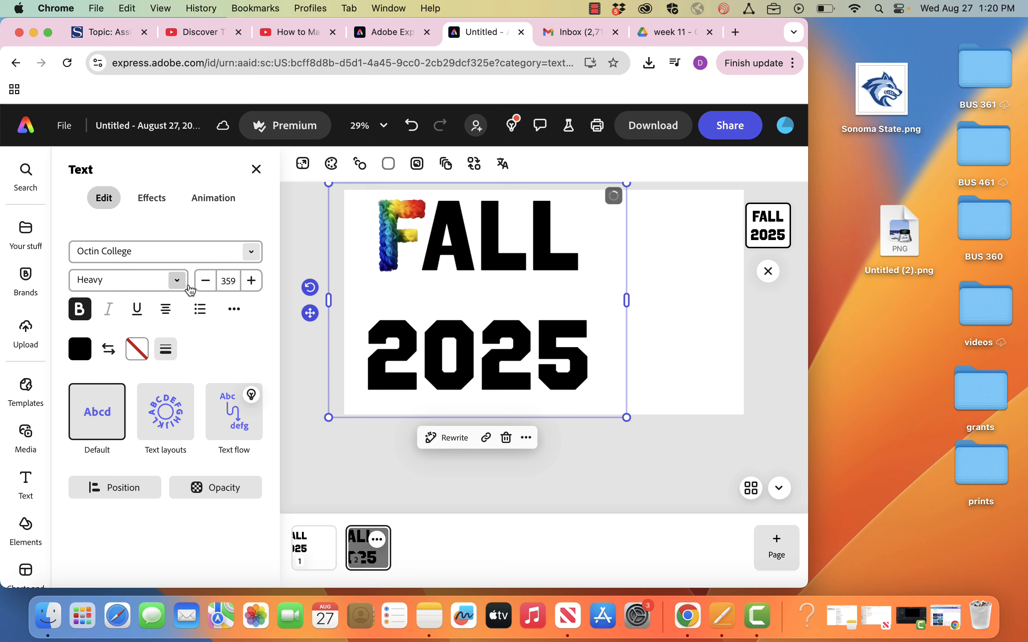
pyautogui.click(234, 309)
pyautogui.moveTo(199, 451); pyautogui.dragTo(181, 453)
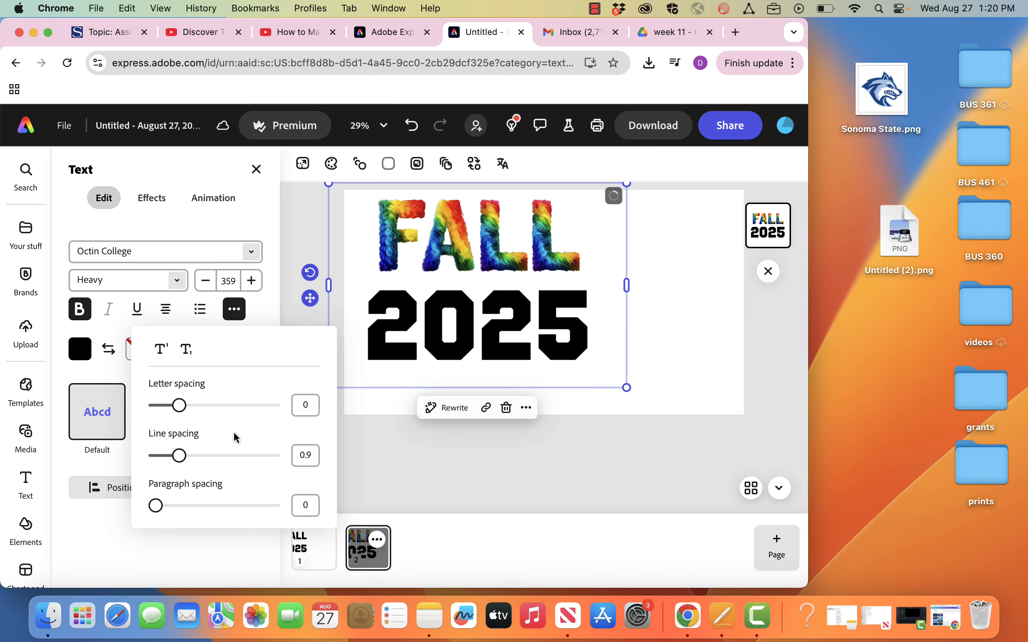
pyautogui.click(669, 314)
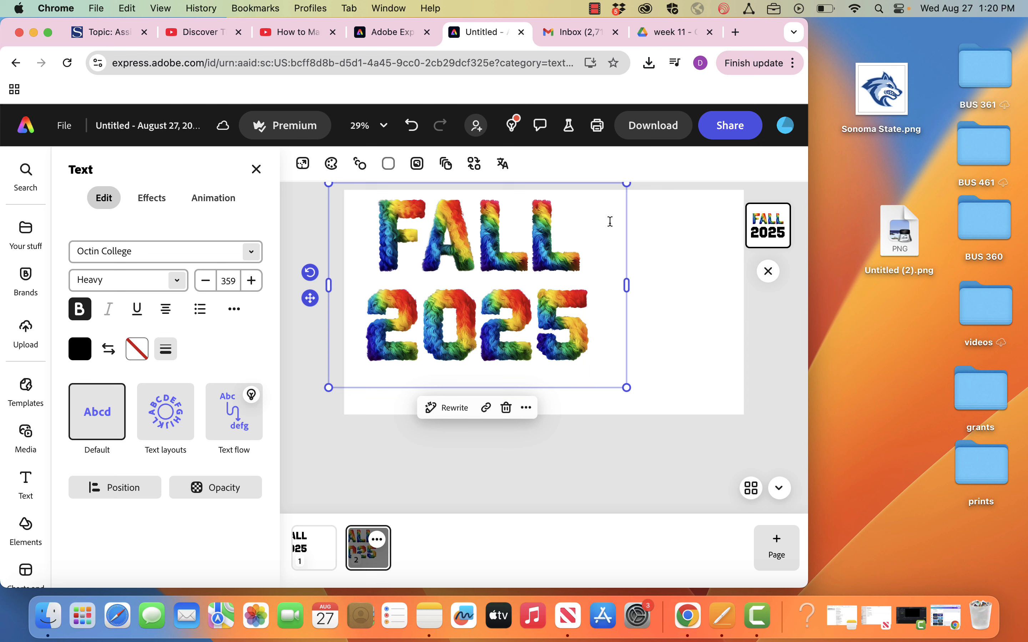
# Scale the rainbow FALL 2025 text down and position it in the lower-left area of page 2.
pyautogui.moveTo(310, 297); pyautogui.dragTo(316, 314)
pyautogui.moveTo(630, 201); pyautogui.dragTo(606, 218)
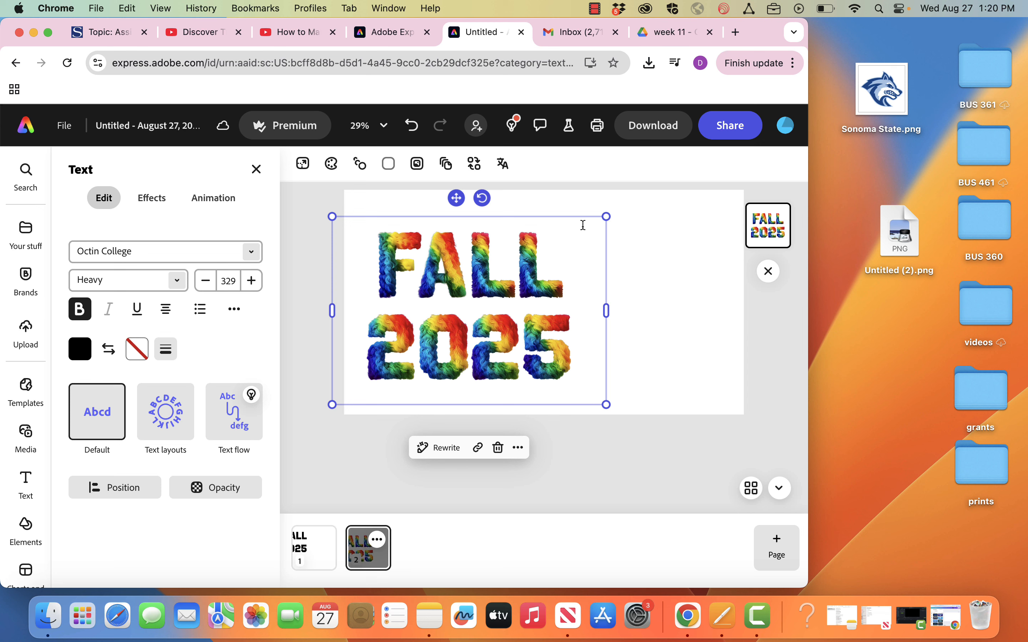
pyautogui.moveTo(606, 216)
pyautogui.mouseDown()
pyautogui.moveTo(587, 228)
pyautogui.moveTo(628, 199)
pyautogui.moveTo(604, 217)
pyautogui.moveTo(627, 198)
pyautogui.moveTo(613, 211)
pyautogui.mouseUp()
pyautogui.click(648, 227)
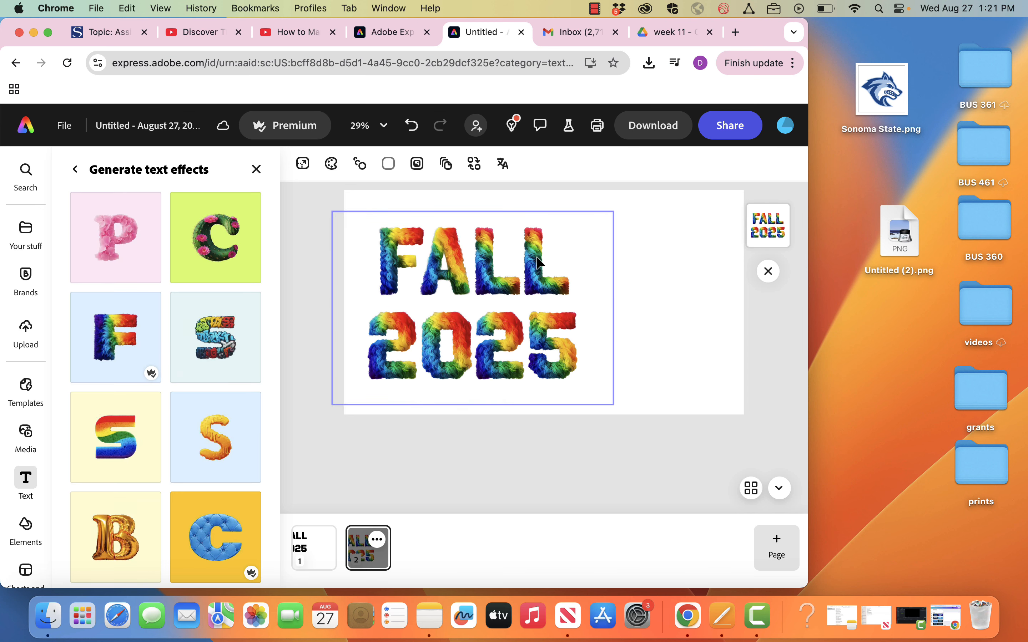
pyautogui.click(539, 263)
pyautogui.moveTo(611, 401)
pyautogui.mouseDown()
pyautogui.moveTo(598, 389)
pyautogui.moveTo(616, 403)
pyautogui.mouseUp()
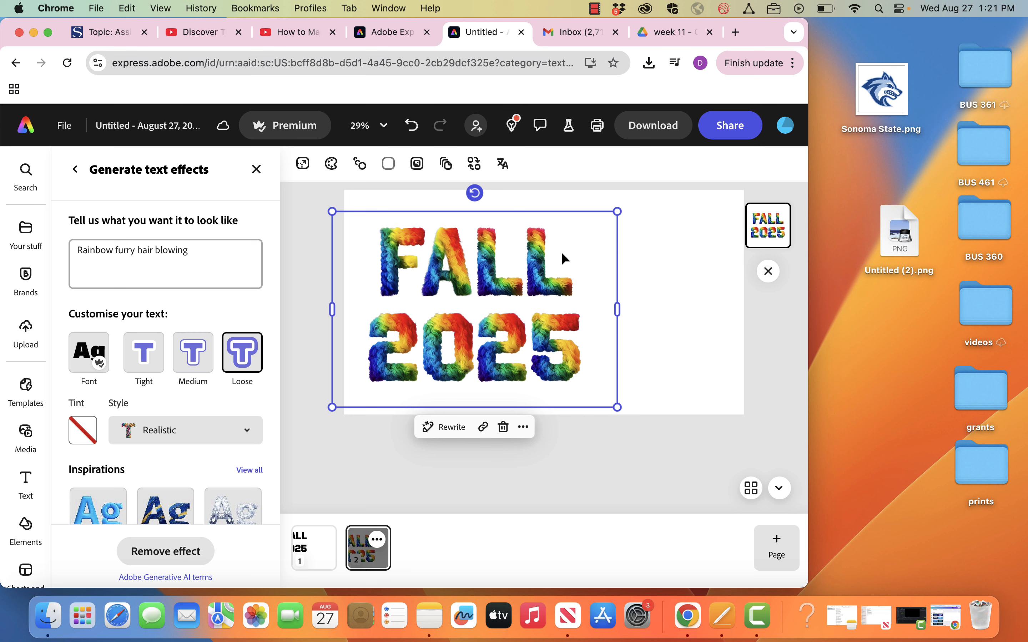
pyautogui.moveTo(617, 212); pyautogui.dragTo(584, 234)
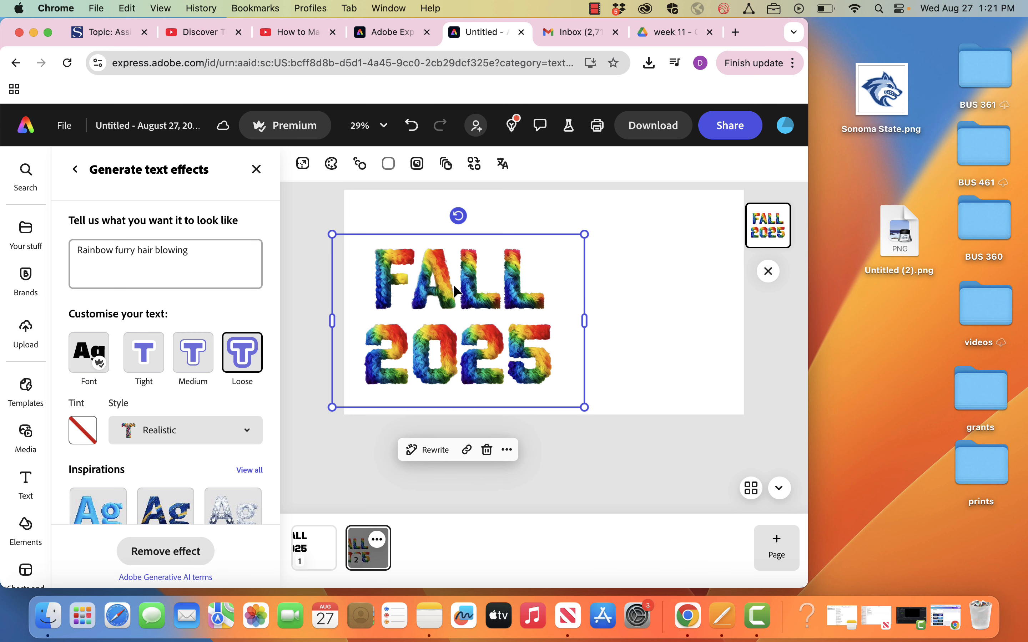
# Nudge the rainbow FALL 2025 text slightly upward and make page 2's background transparent.
pyautogui.moveTo(476, 288)
pyautogui.mouseDown()
pyautogui.moveTo(481, 252)
pyautogui.moveTo(481, 269)
pyautogui.mouseUp()
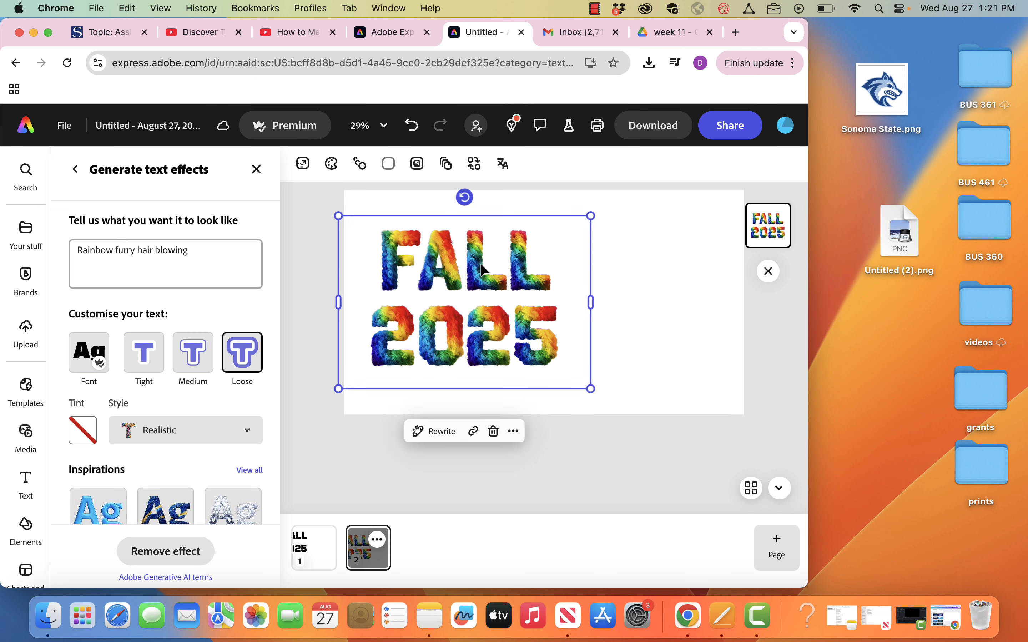
pyautogui.click(663, 235)
pyautogui.click(389, 163)
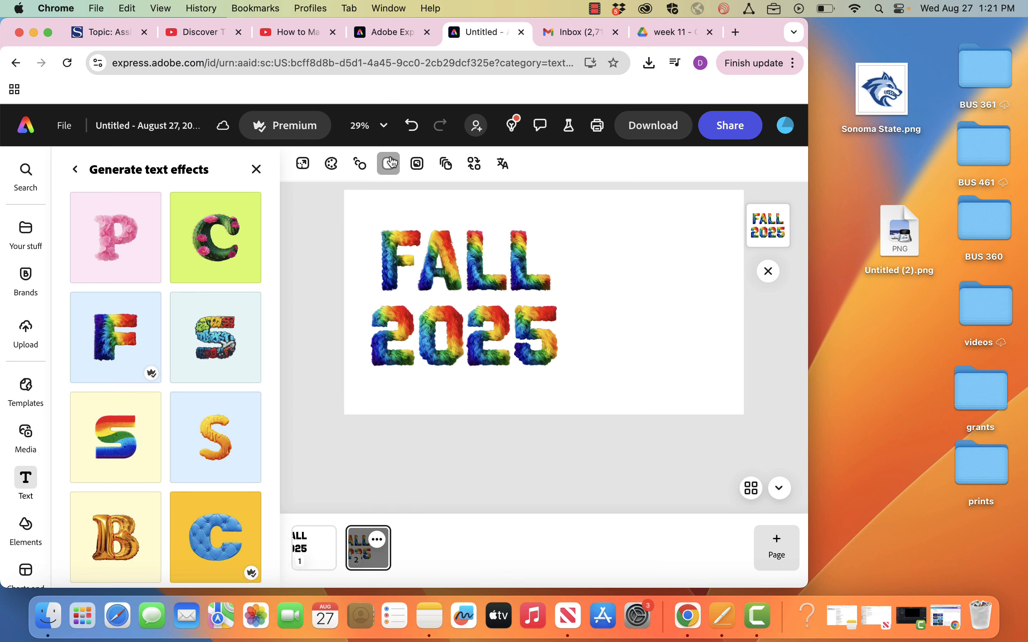
pyautogui.click(469, 271)
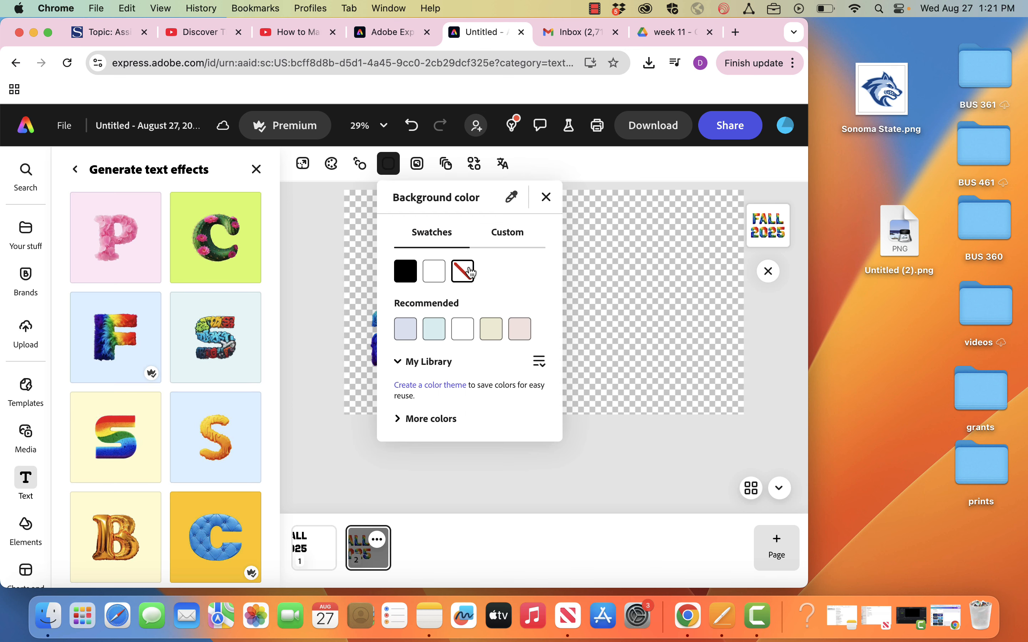
pyautogui.click(309, 260)
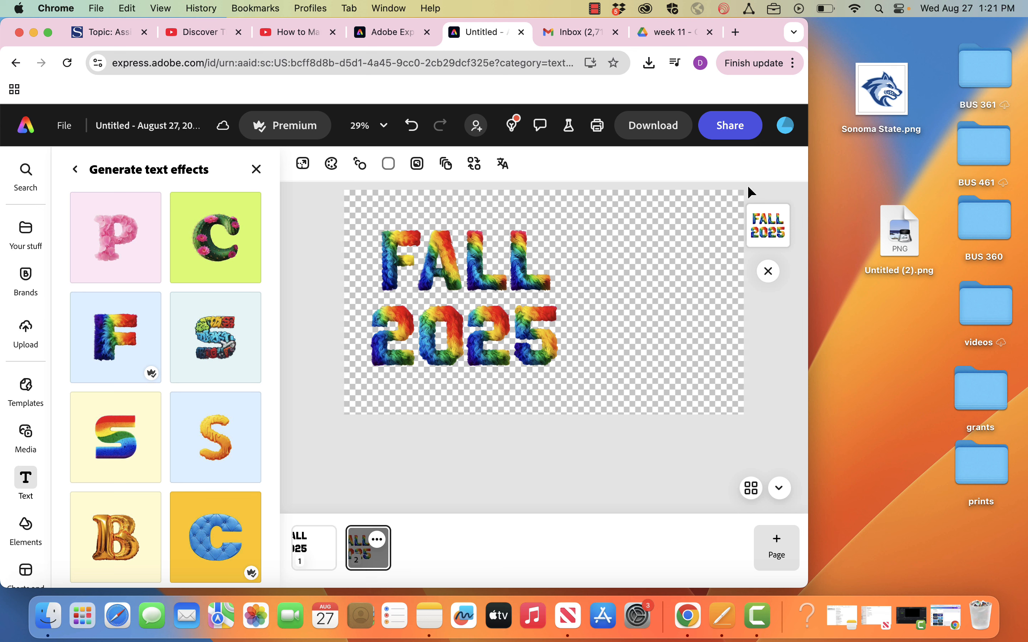
# Download the selected page as a transparent PNG at size 1 and place Untitled-2 (1).png on the desktop.
pyautogui.click(647, 135)
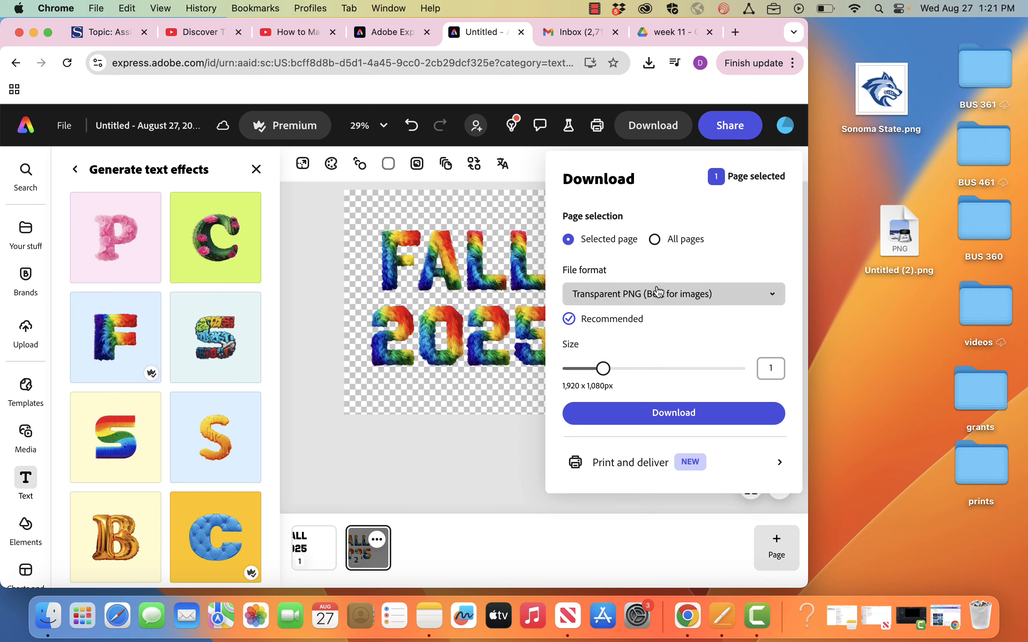
pyautogui.click(688, 423)
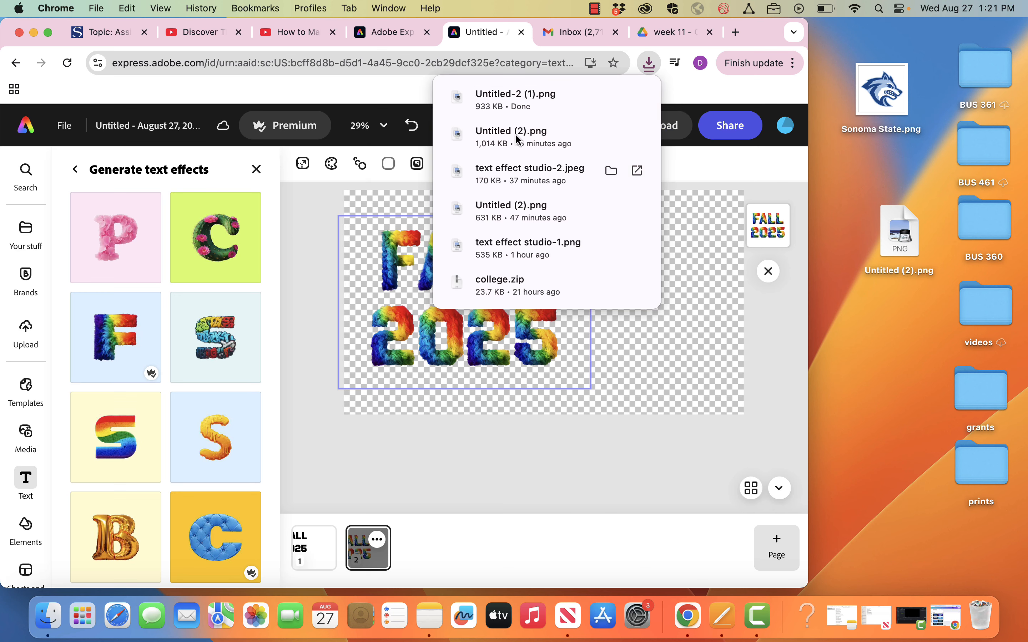
pyautogui.moveTo(523, 102); pyautogui.dragTo(591, 136)
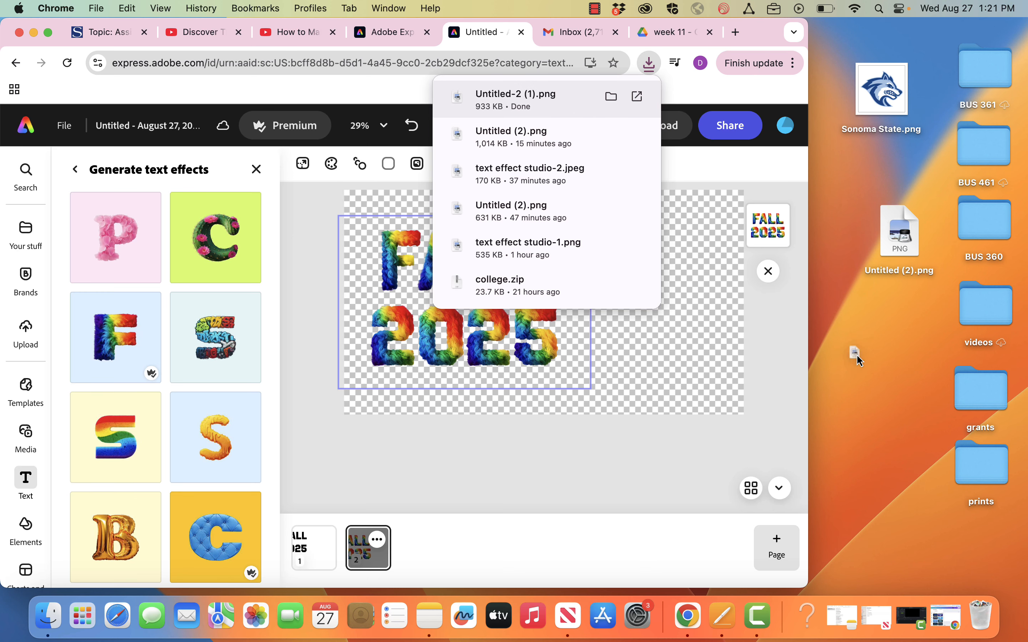
pyautogui.moveTo(858, 357); pyautogui.dragTo(861, 359)
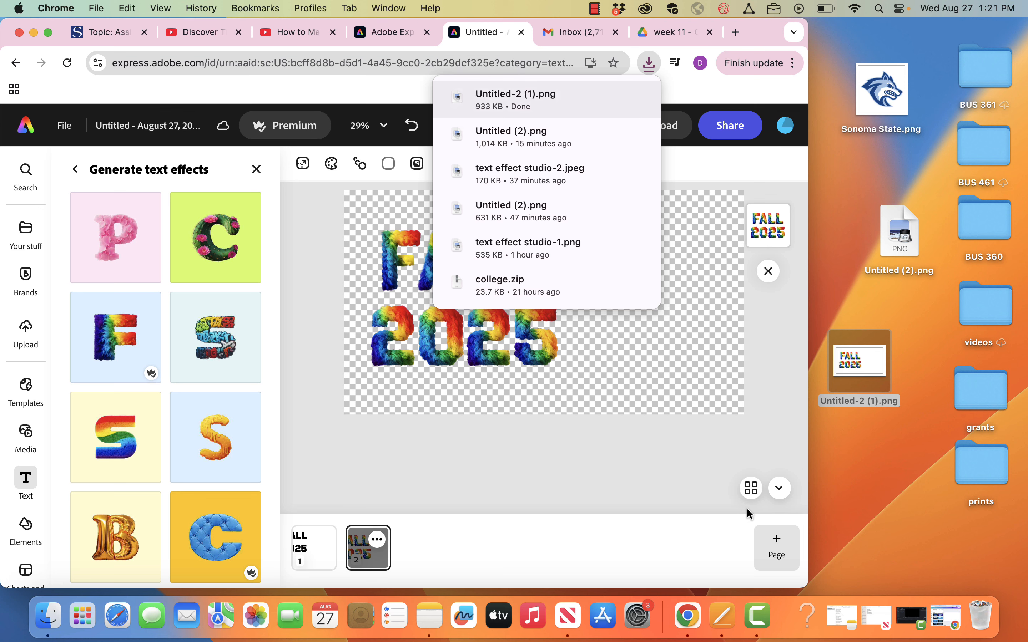
# Add a new page of the same size and place Untitled-2 (1).png from the desktop across its full width.
pyautogui.click(775, 546)
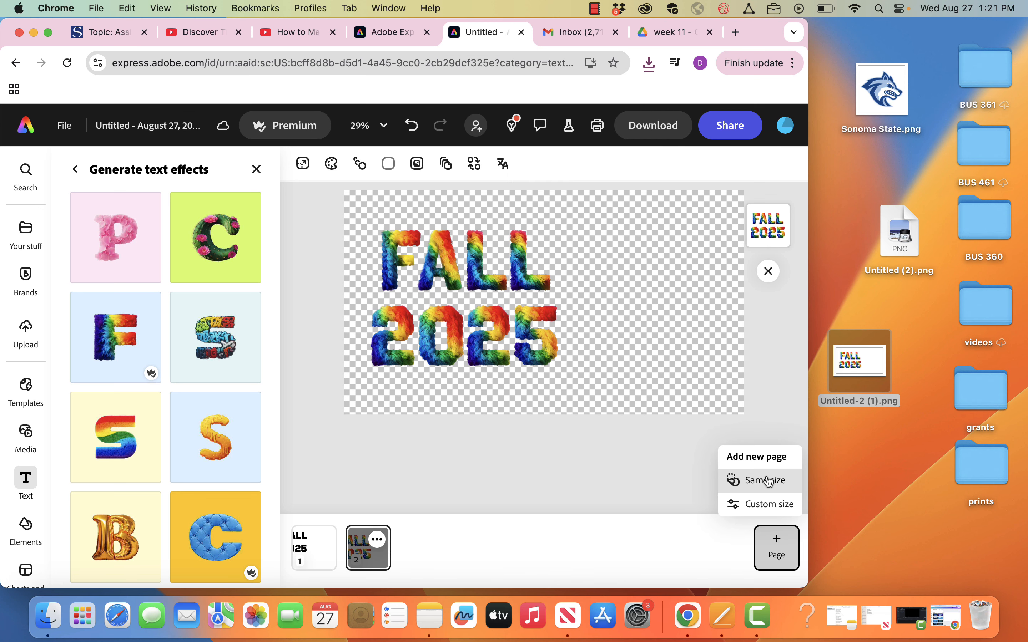
pyautogui.click(769, 481)
pyautogui.moveTo(867, 378); pyautogui.dragTo(536, 353)
pyautogui.moveTo(689, 389); pyautogui.dragTo(503, 267)
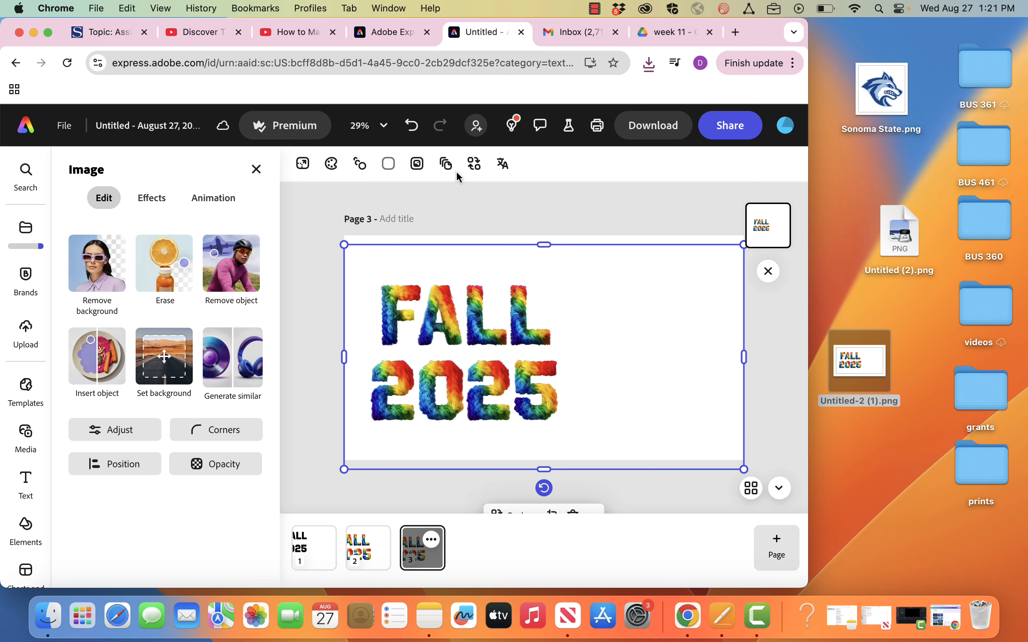
# Make page 3's background transparent.
pyautogui.click(398, 169)
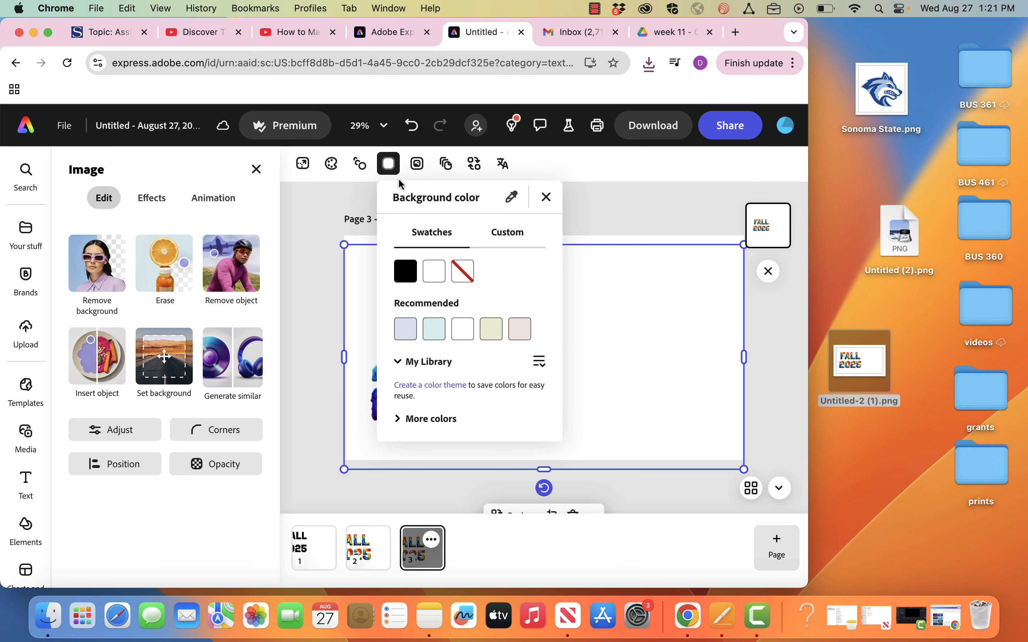
pyautogui.click(465, 272)
pyautogui.click(338, 233)
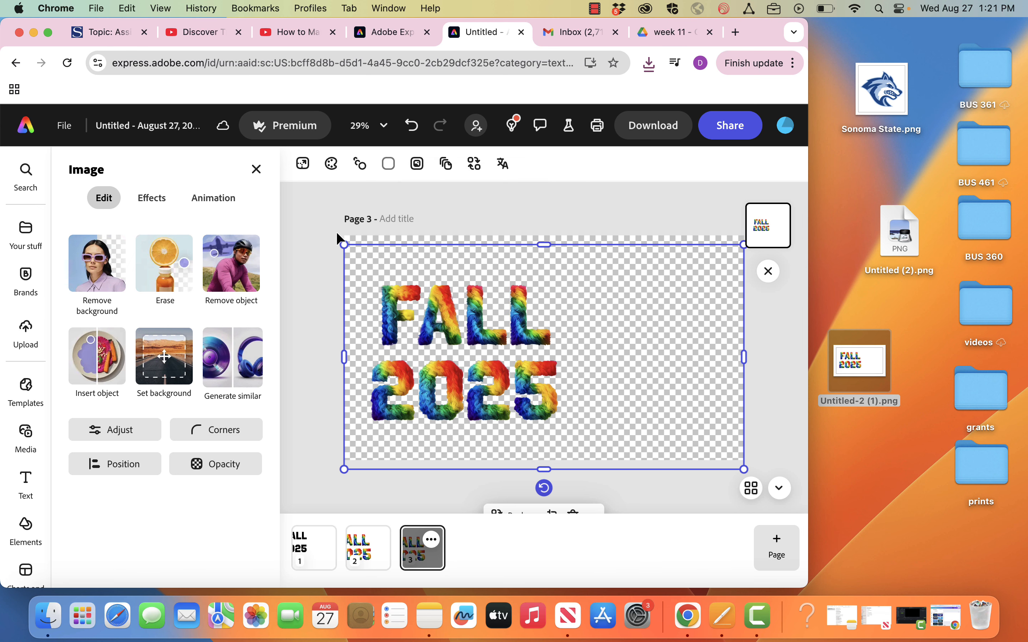
# Add Sonoma State.png from the desktop to page 3 and scale the wolf logo to fit beside the FALL 2025 lettering.
pyautogui.moveTo(875, 81); pyautogui.dragTo(663, 334)
pyautogui.click(640, 215)
pyautogui.moveTo(724, 380); pyautogui.dragTo(600, 276)
pyautogui.moveTo(538, 236); pyautogui.dragTo(561, 260)
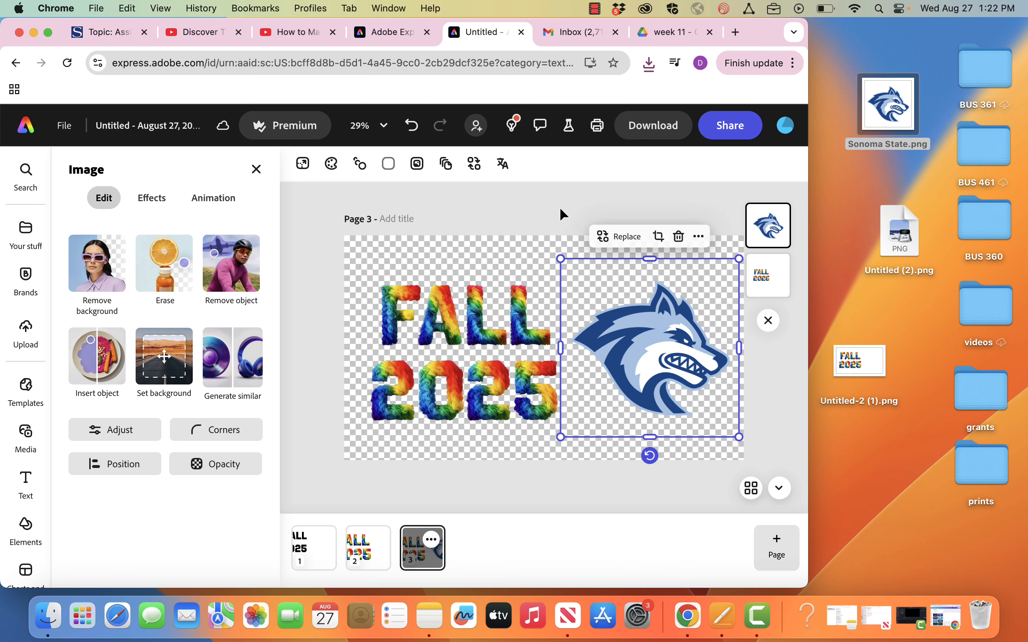
pyautogui.click(560, 208)
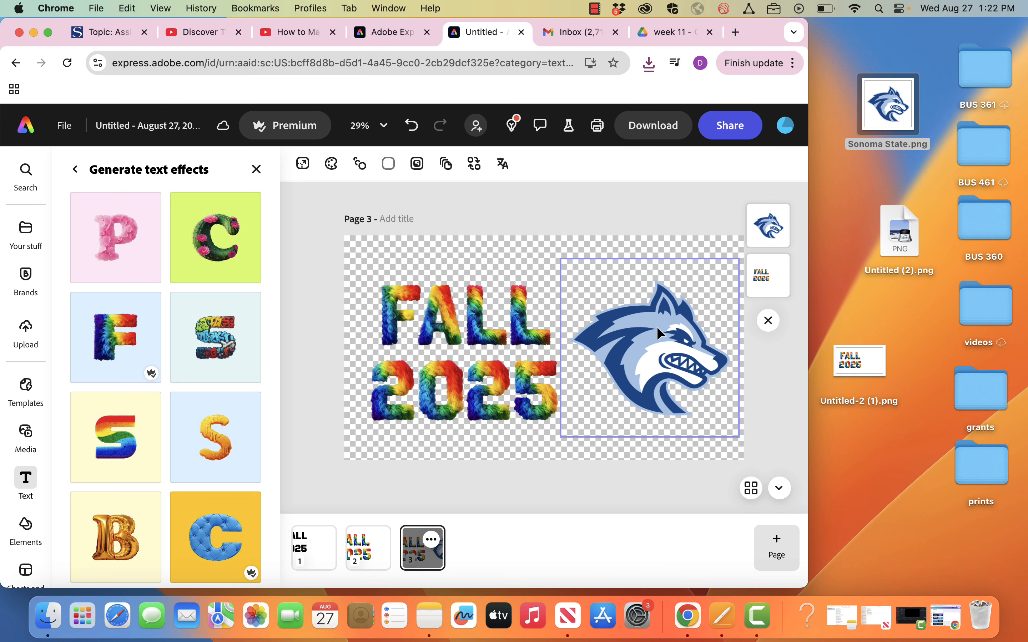
# Apply the Duotone tone effect to the FALL 2025 image on page 3.
pyautogui.click(474, 310)
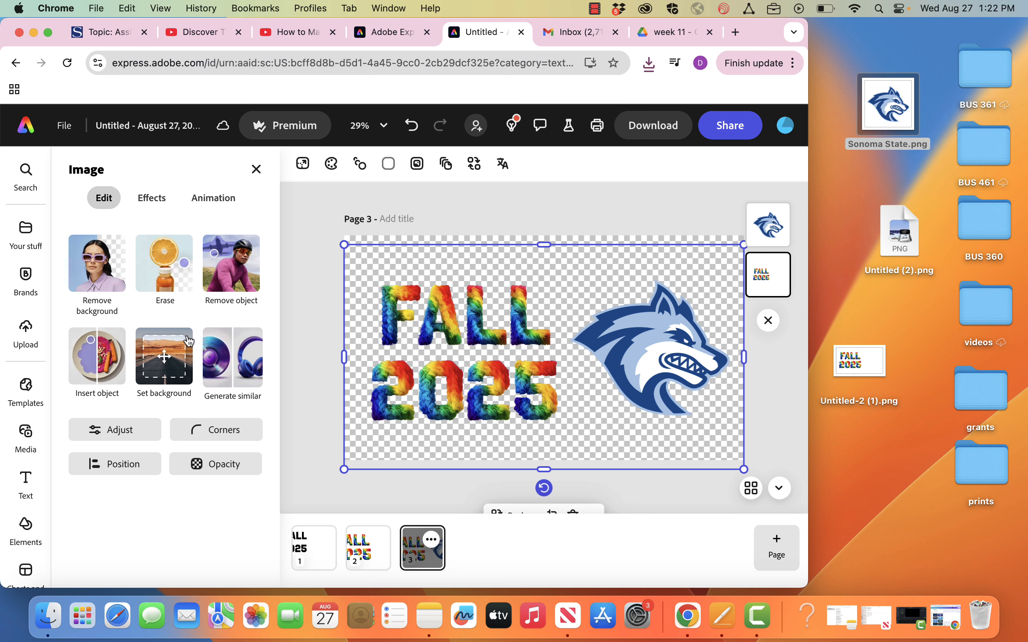
pyautogui.click(152, 198)
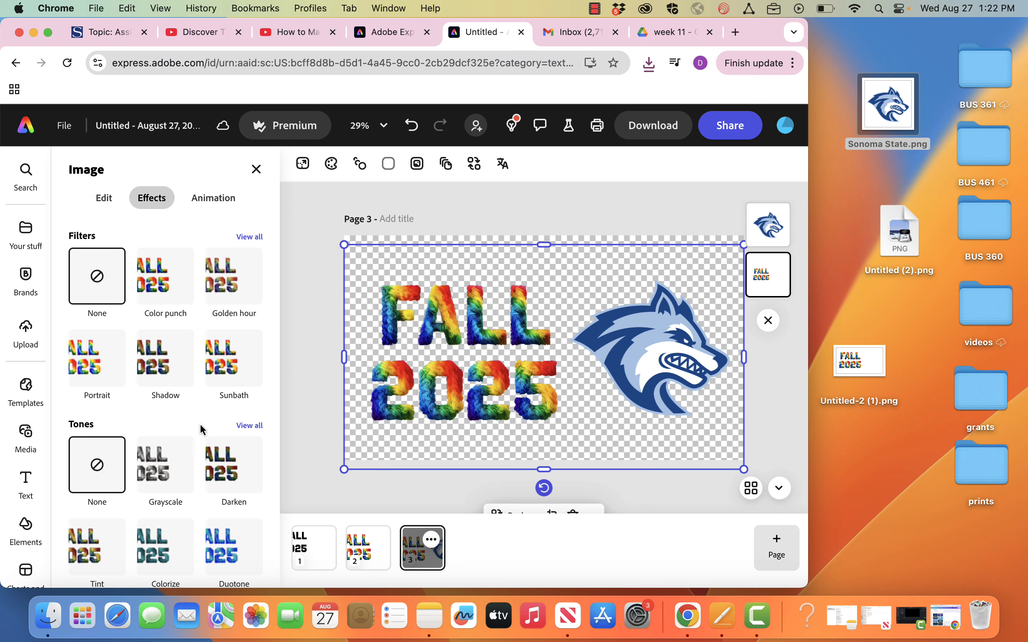
pyautogui.scroll(-3, 244, 484)
pyautogui.click(244, 484)
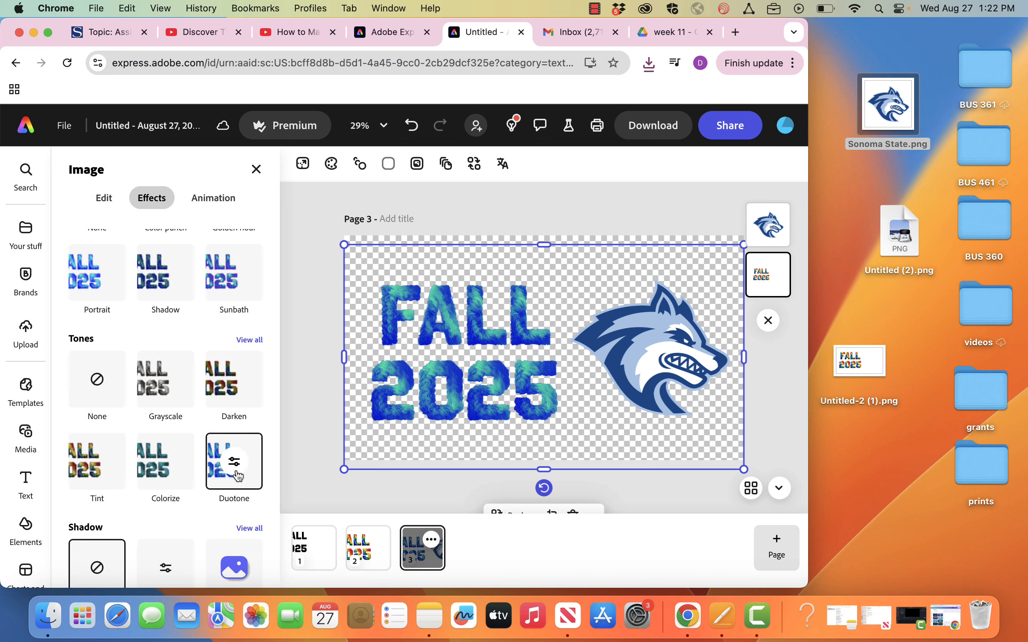
# Match the duotone colors to the wolf logo, sampling its light blue for Highlights and its dark blue for Shadows.
pyautogui.click(238, 477)
pyautogui.click(410, 336)
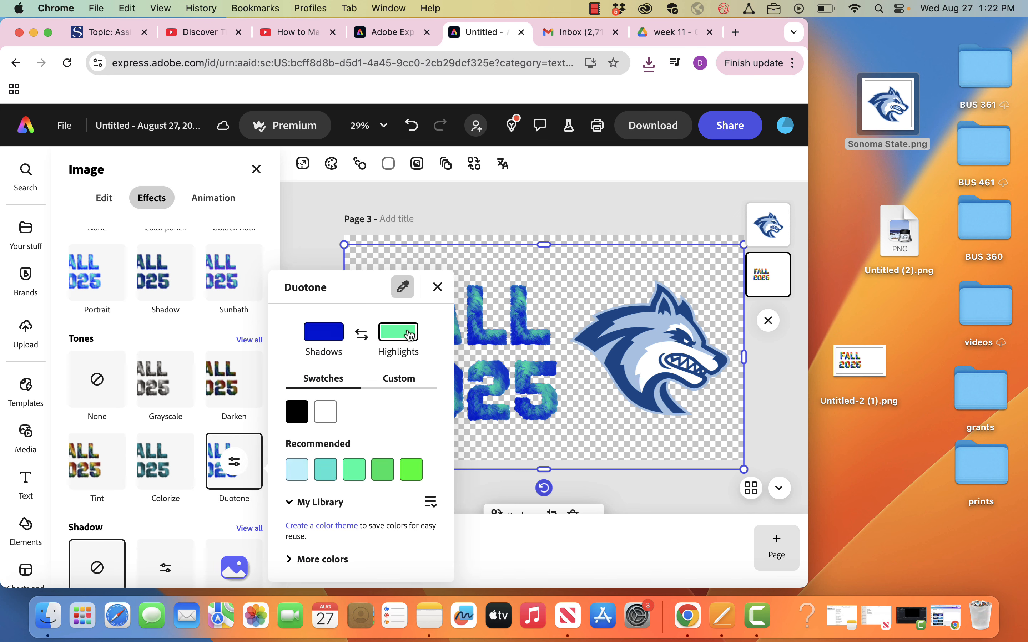
pyautogui.click(416, 293)
pyautogui.click(660, 338)
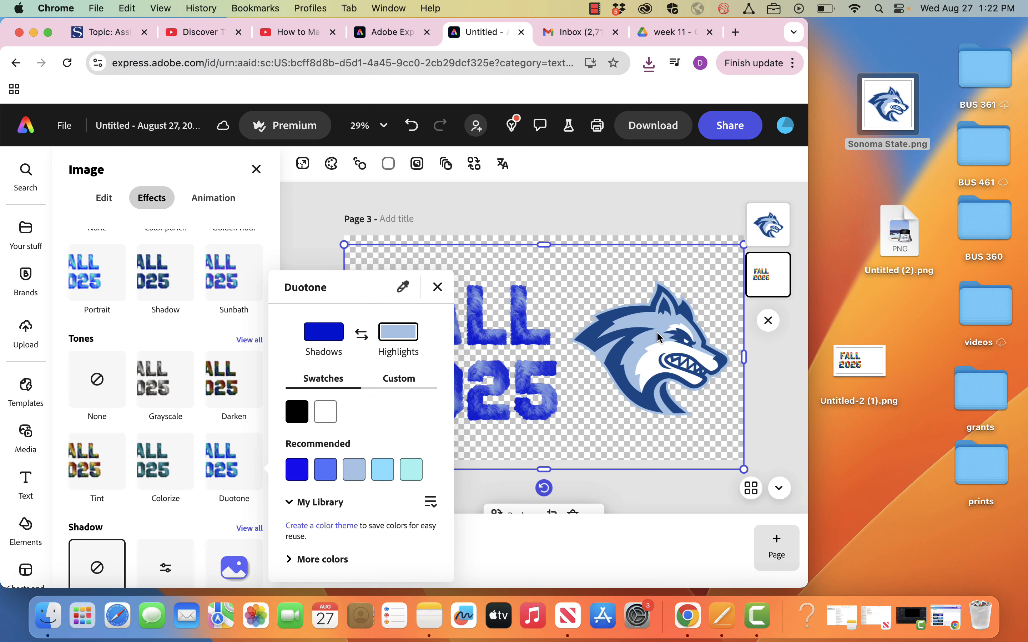
pyautogui.click(322, 340)
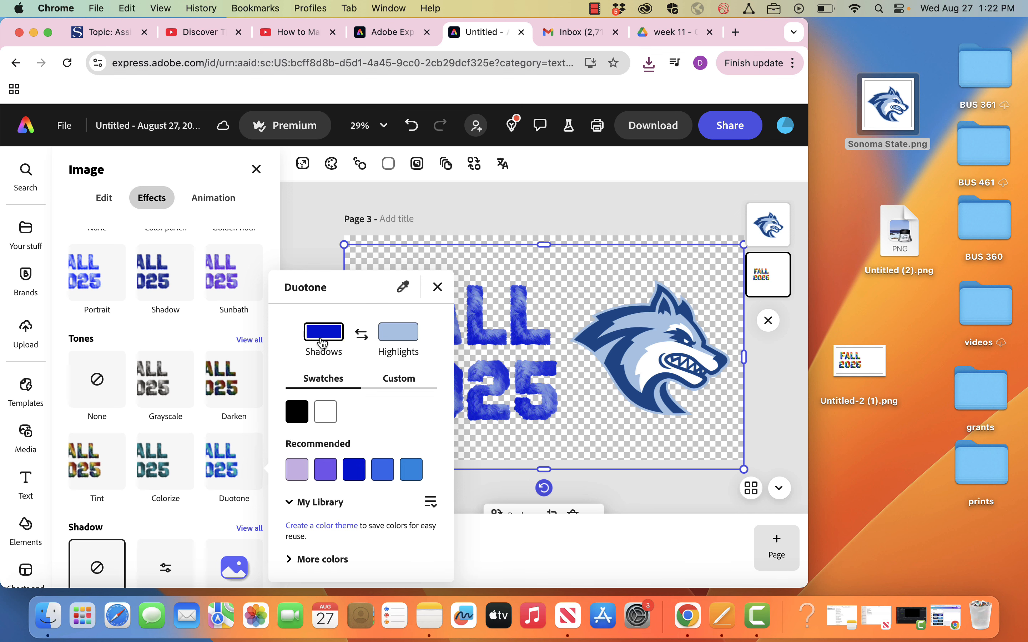
pyautogui.click(403, 289)
pyautogui.click(611, 322)
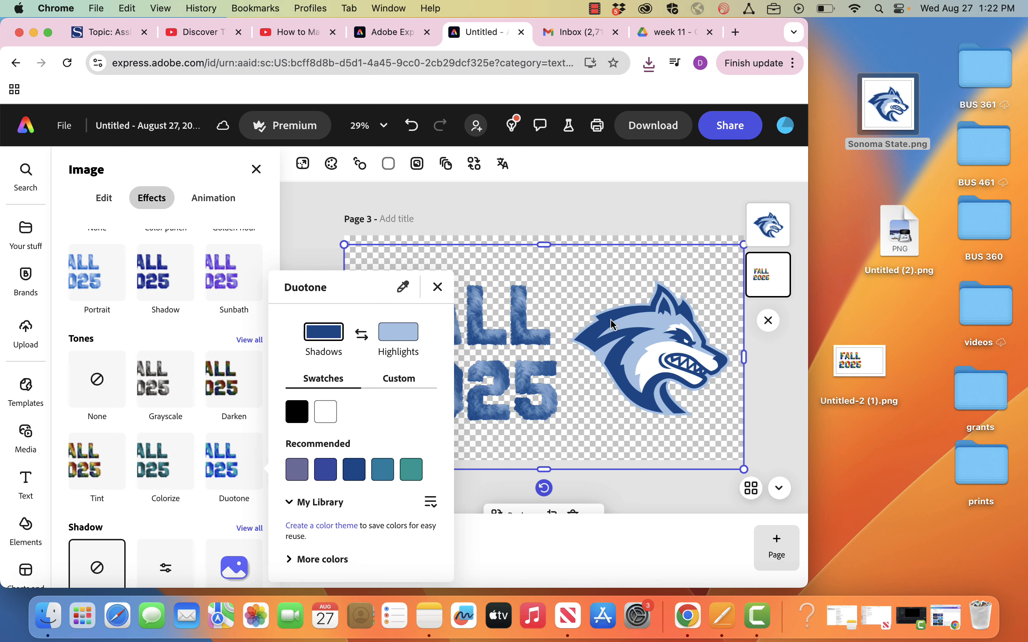
pyautogui.click(581, 212)
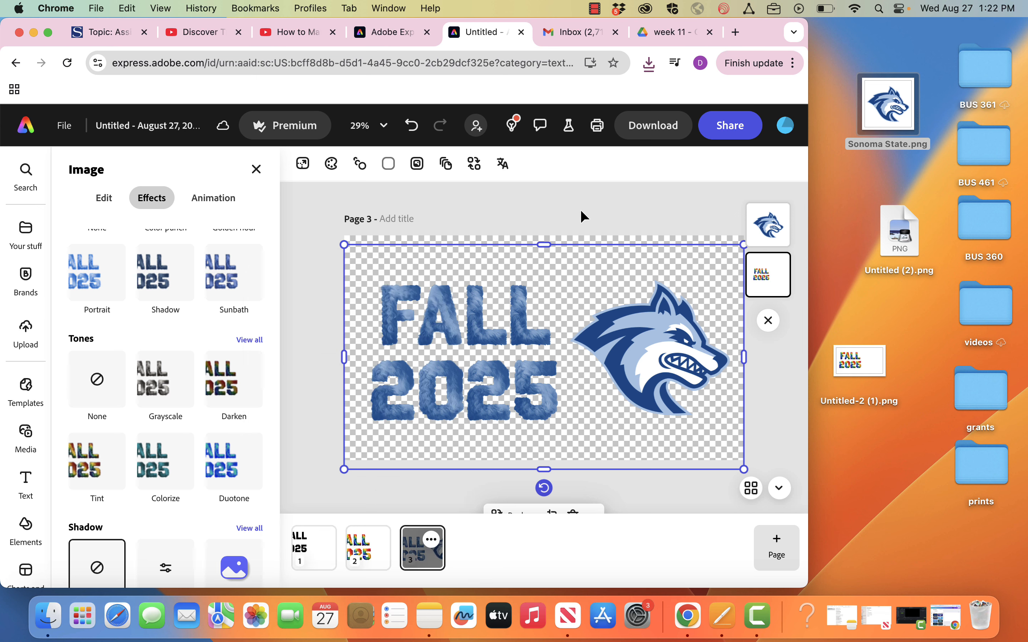
pyautogui.click(299, 274)
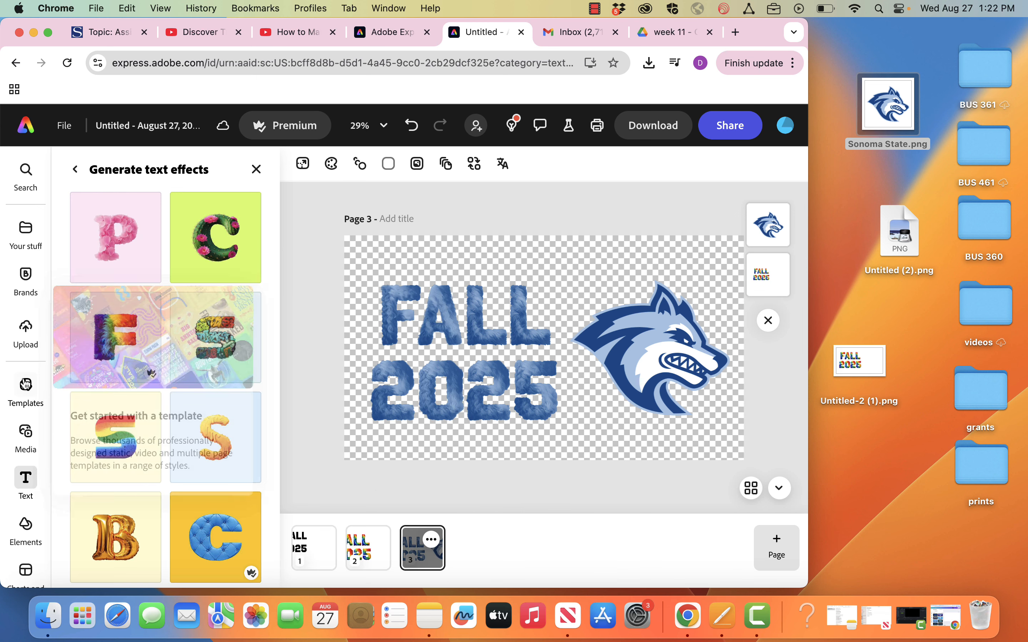
# Search the media photos for "gray radial gradient".
pyautogui.click(32, 423)
pyautogui.click(136, 203)
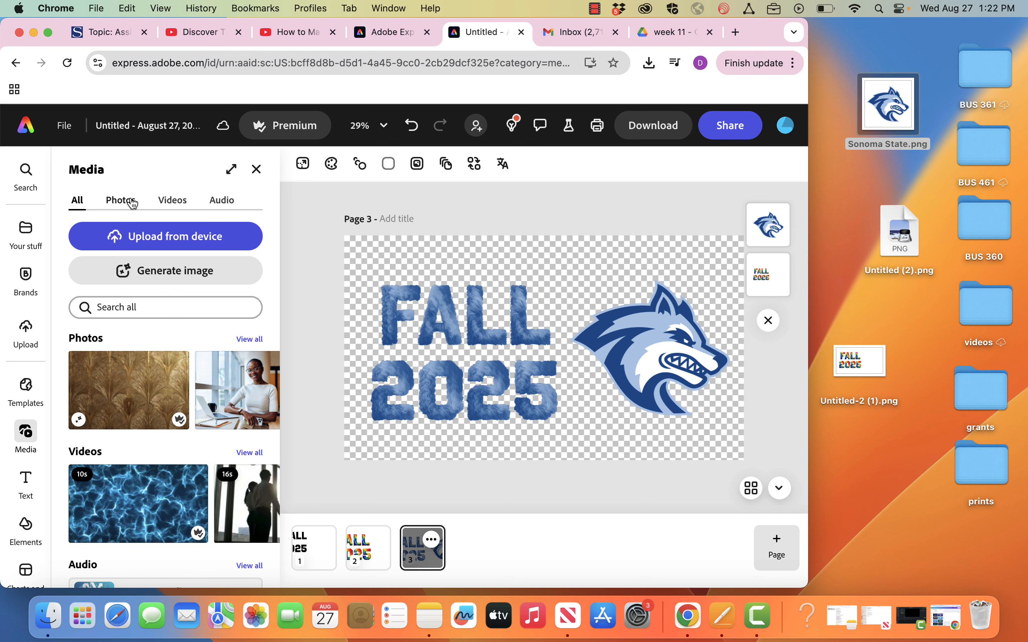
pyautogui.click(145, 309)
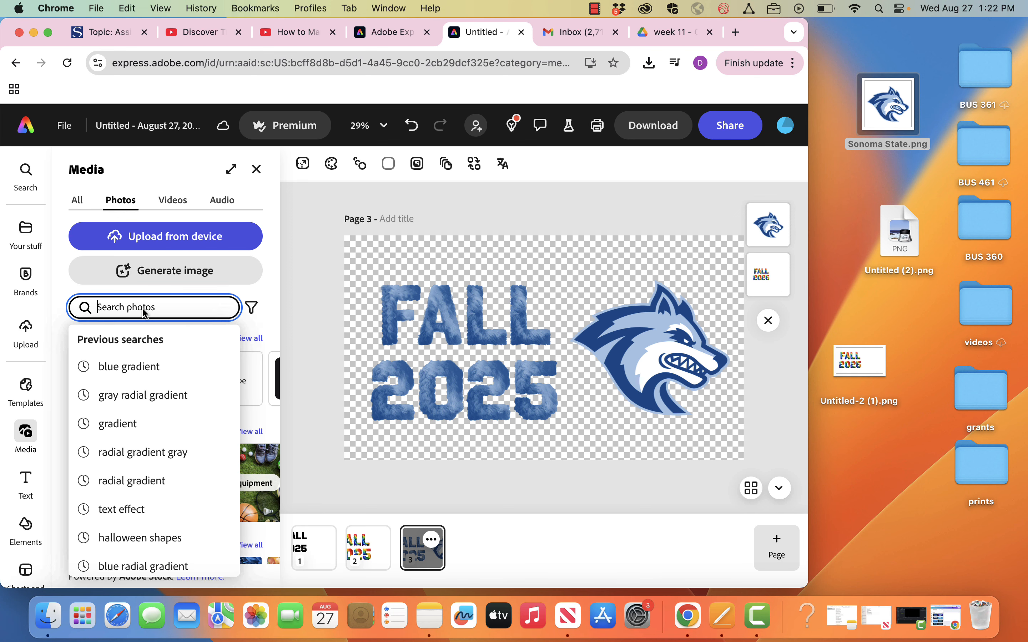
pyautogui.write('gray radial gradient')
pyautogui.press('Return')
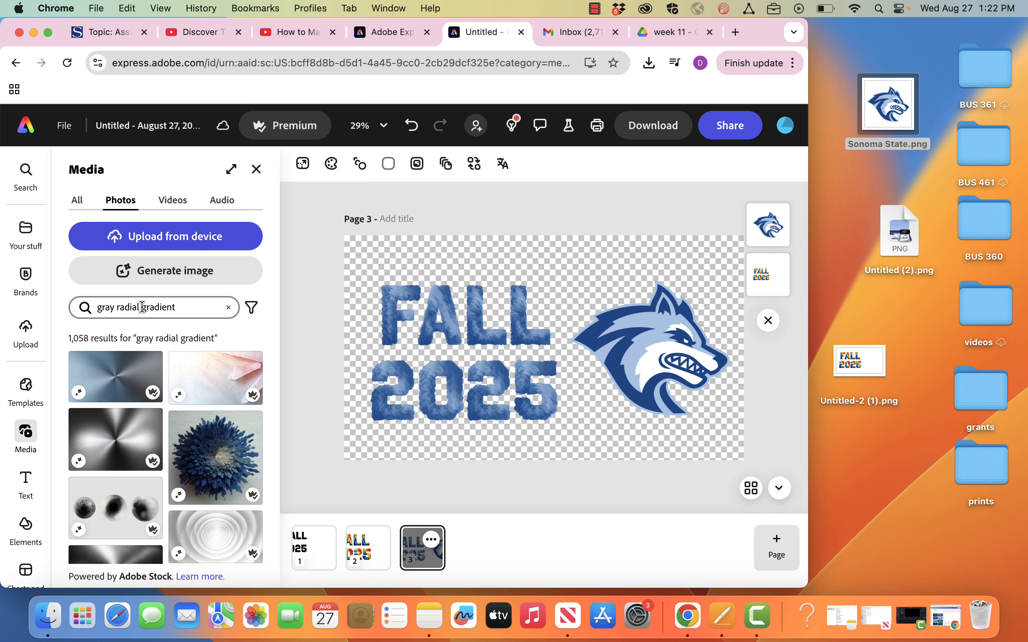
# Add the light gray radial gradient photo with the white center and set it as page 3's background.
pyautogui.scroll(-5, 118, 508)
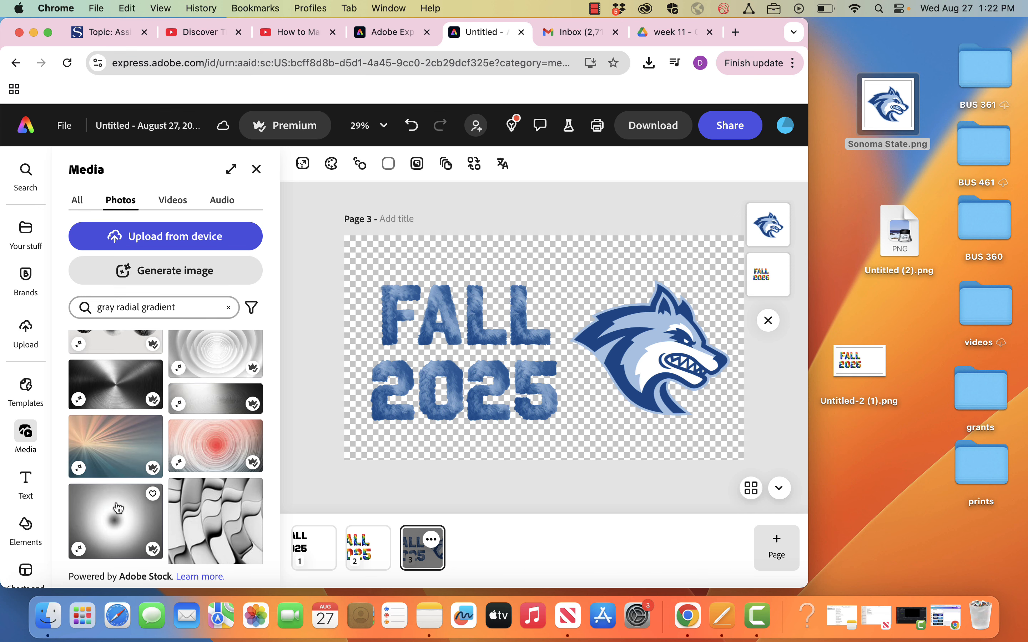
pyautogui.scroll(5, 118, 508)
pyautogui.scroll(-6, 118, 508)
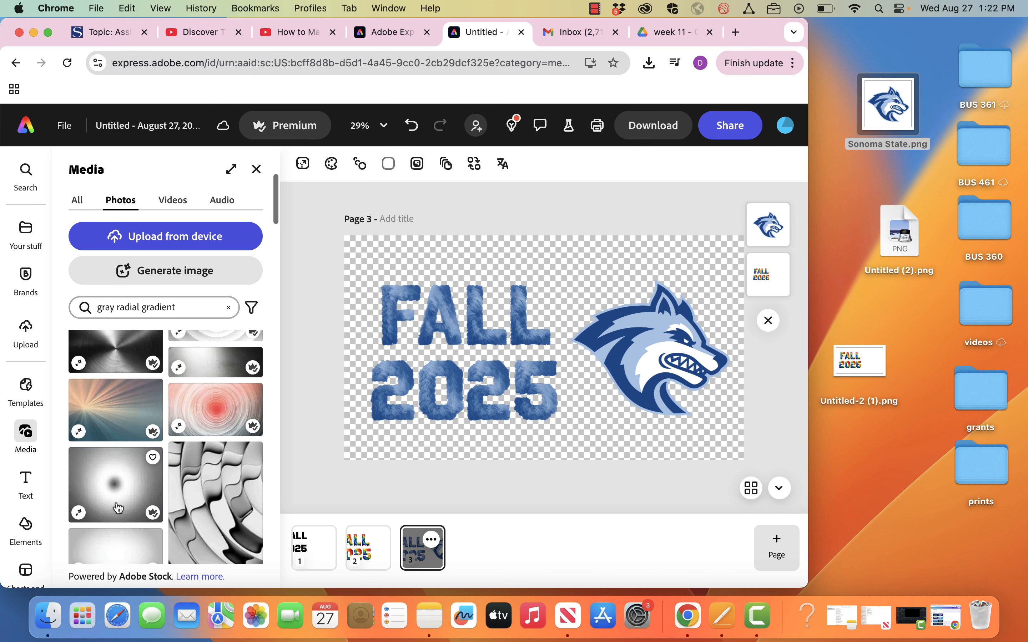
pyautogui.scroll(-3, 118, 508)
pyautogui.click(116, 398)
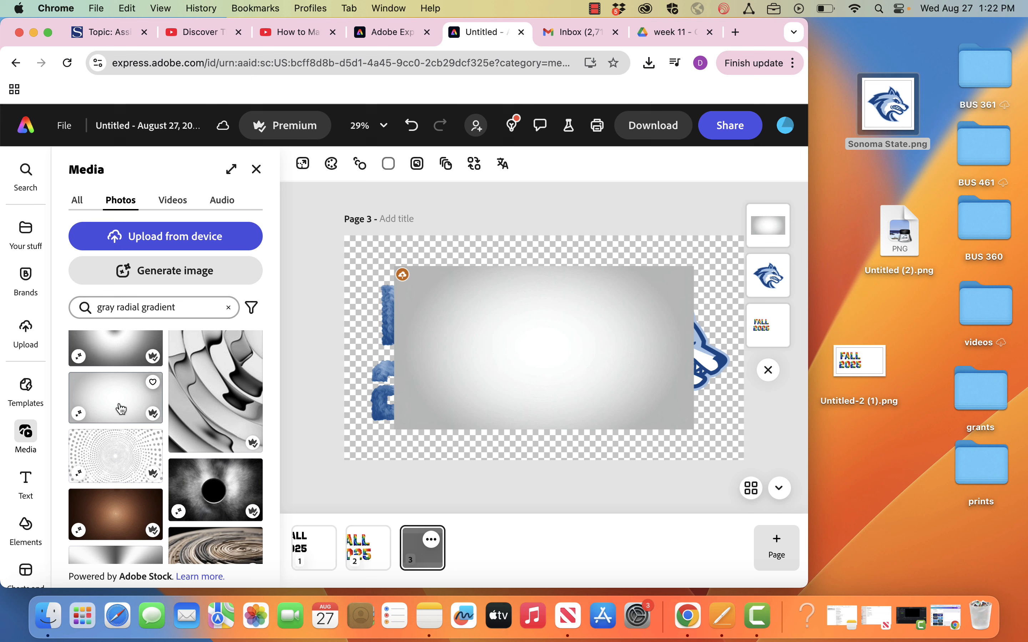
pyautogui.click(490, 338)
pyautogui.click(107, 199)
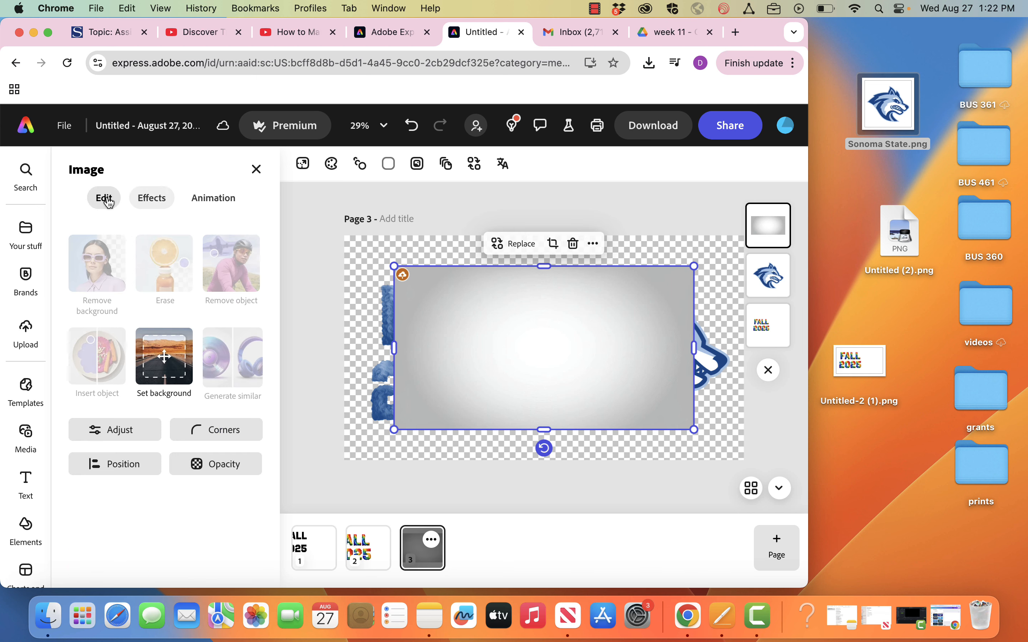
pyautogui.click(164, 357)
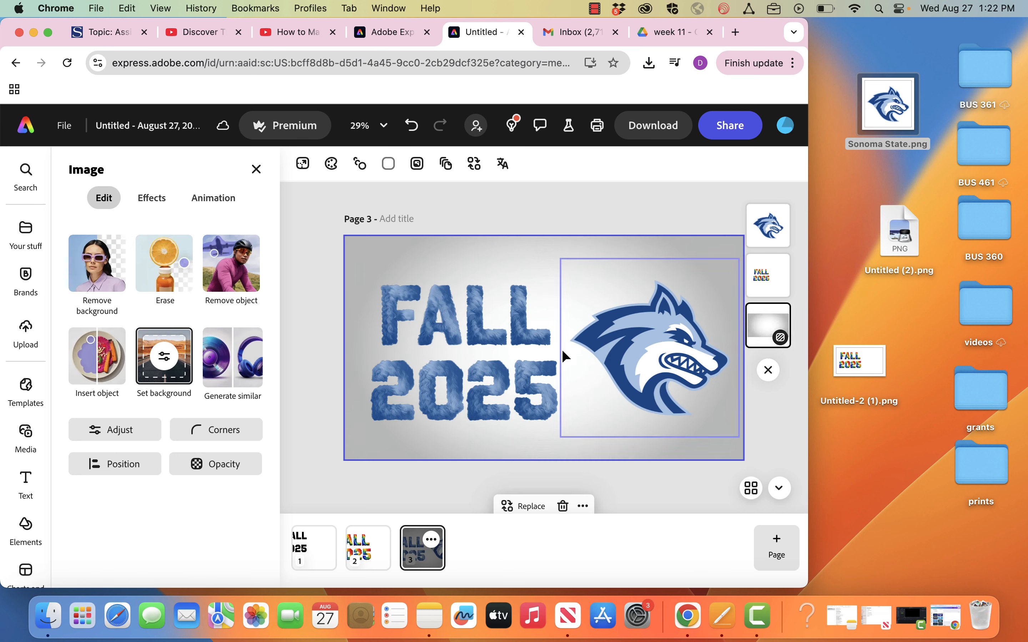
# Add a shadow effect to the wolf logo on page 3.
pyautogui.click(629, 361)
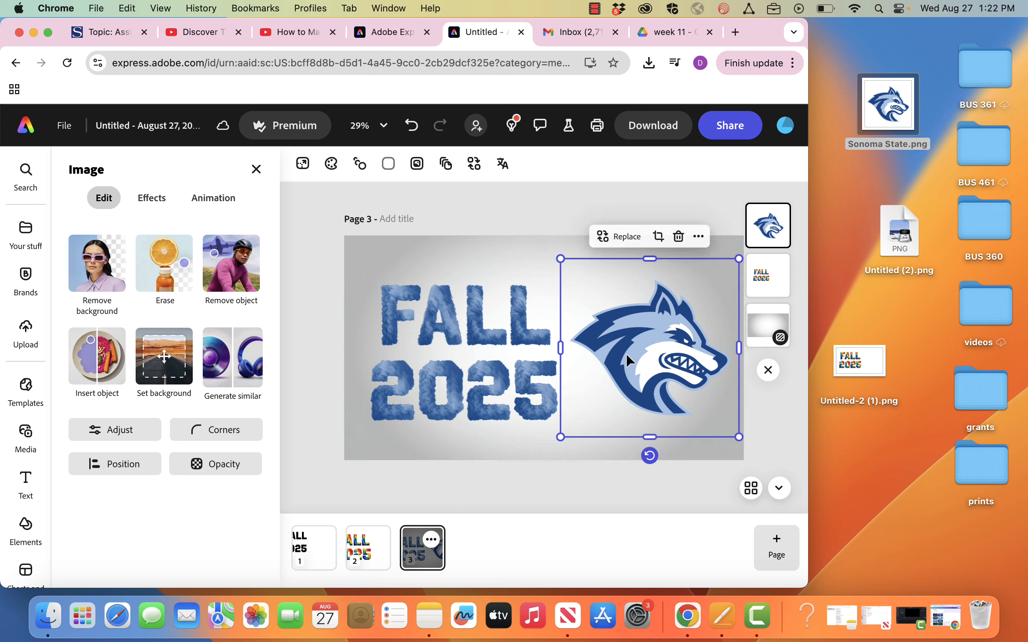
pyautogui.click(208, 467)
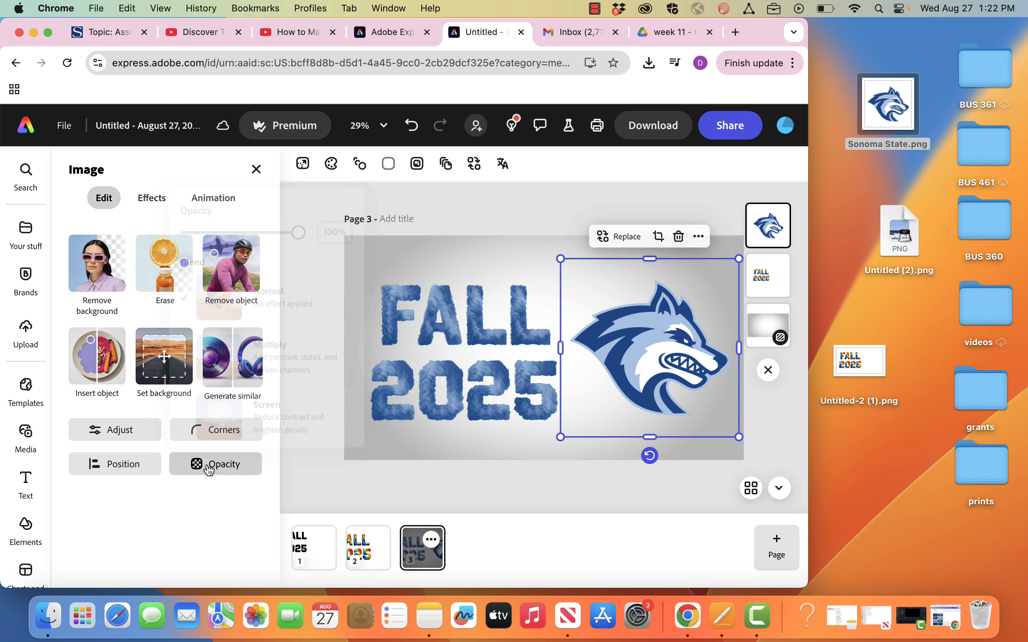
pyautogui.click(215, 171)
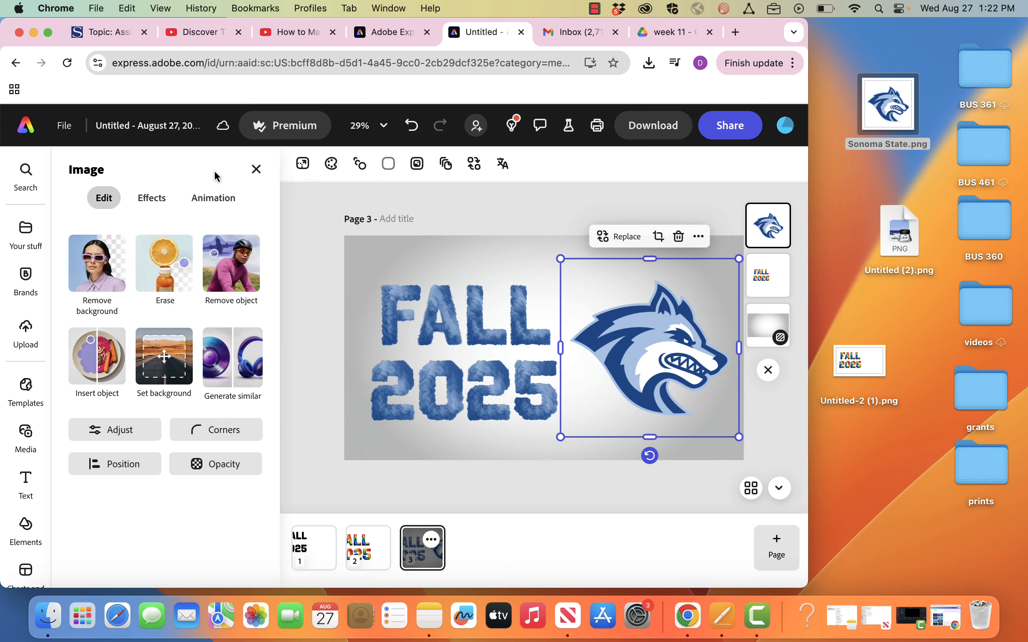
pyautogui.click(165, 198)
pyautogui.scroll(-3, 249, 513)
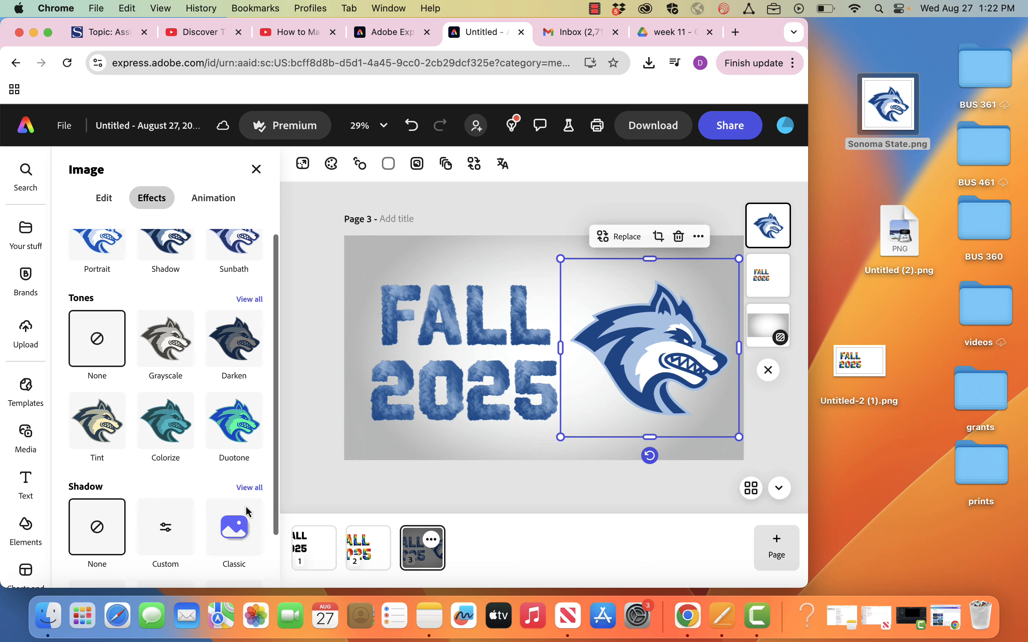
pyautogui.click(295, 325)
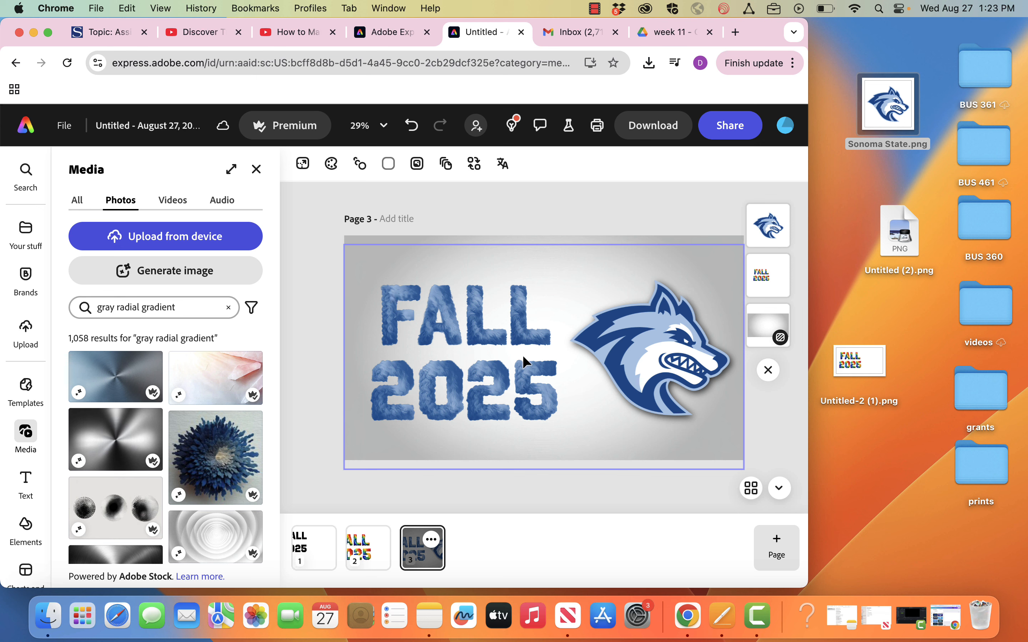
# Open page 1 and select its FALL 2025 text box.
pyautogui.click(320, 554)
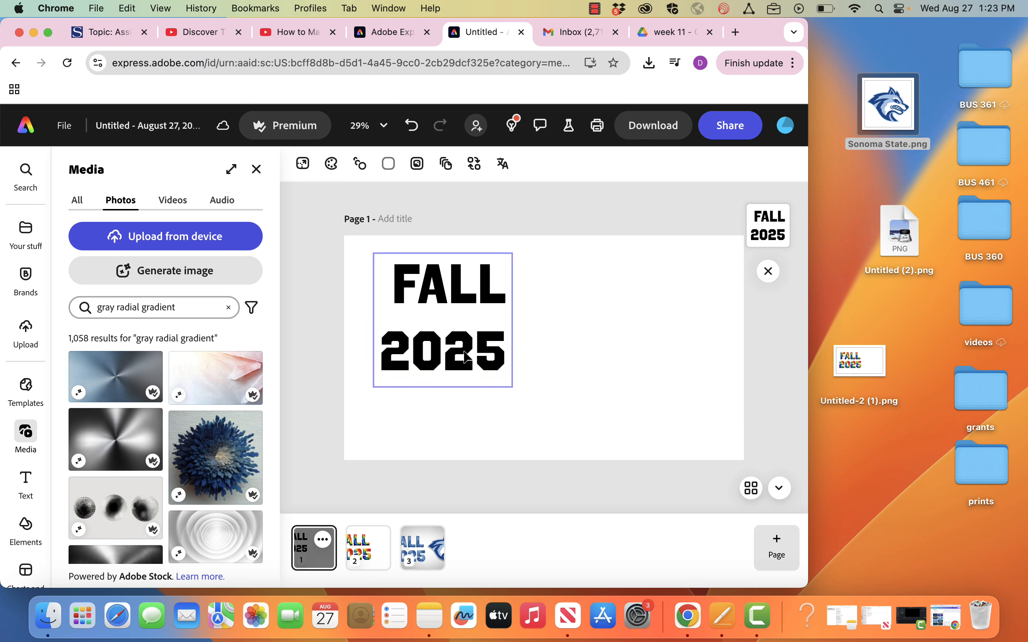
pyautogui.click(466, 357)
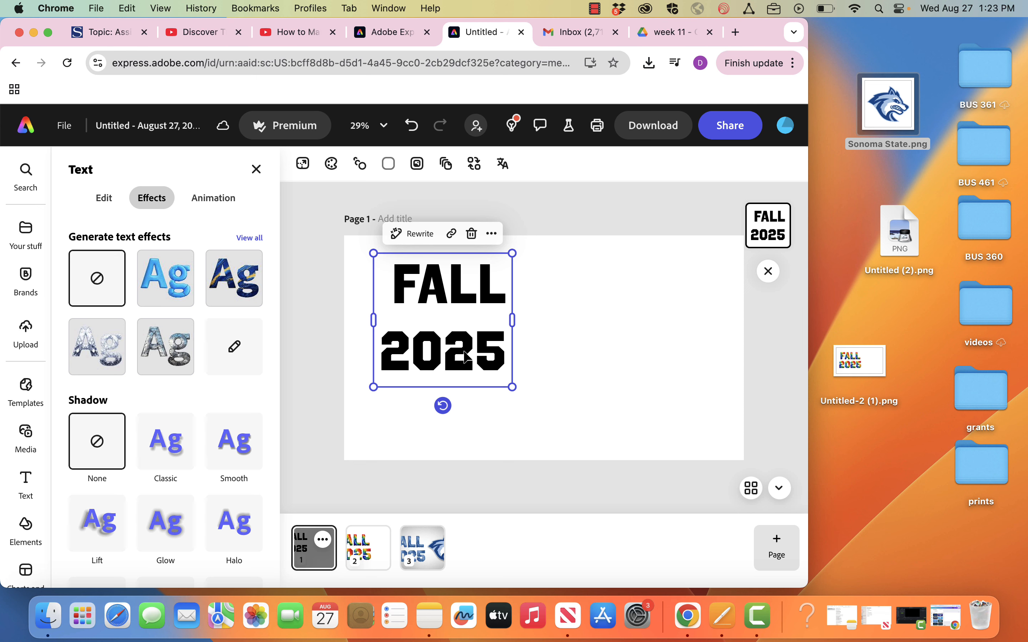
pyautogui.doubleClick(467, 357)
pyautogui.click(393, 290)
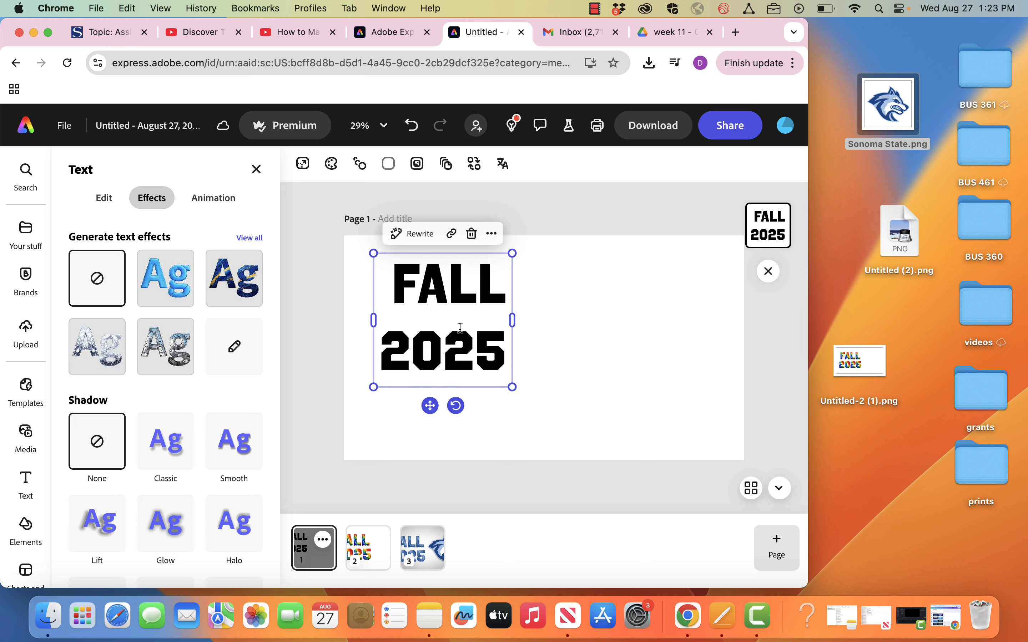
pyautogui.click(256, 169)
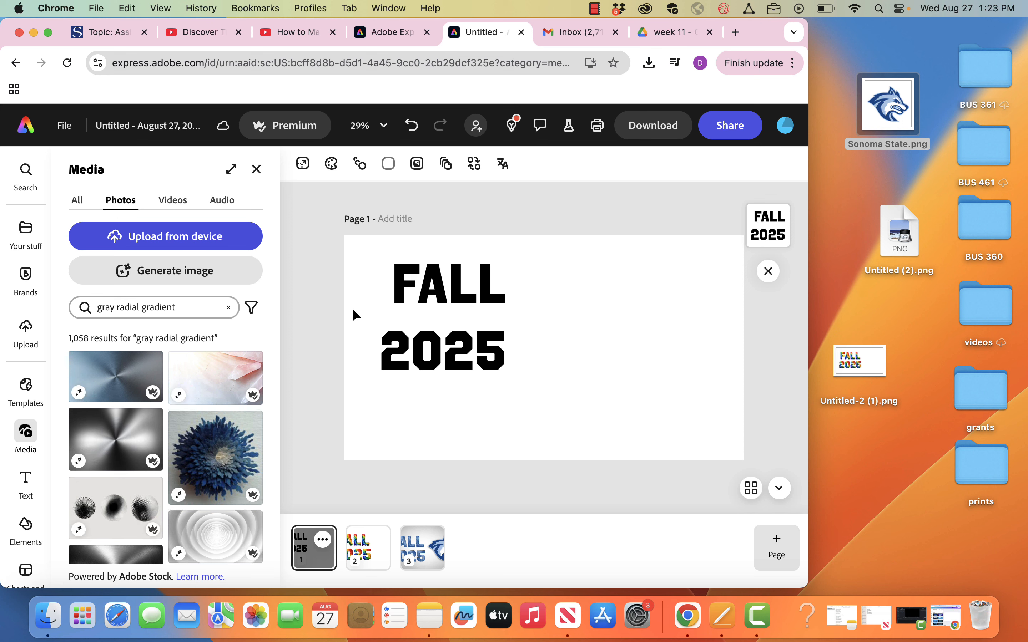
pyautogui.click(453, 313)
pyautogui.doubleClick(453, 313)
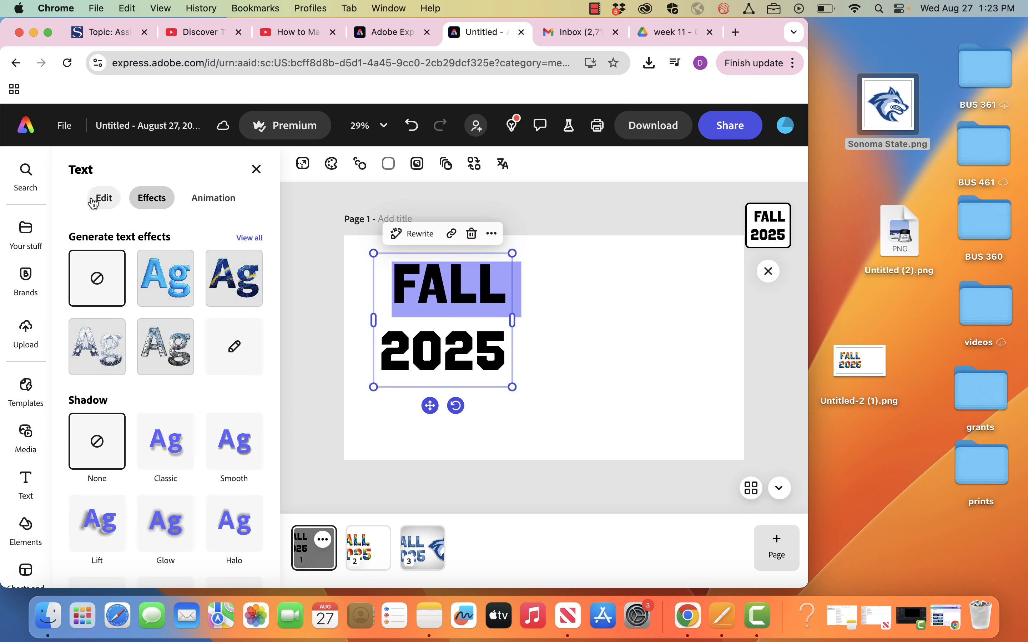
pyautogui.click(256, 170)
pyautogui.click(256, 171)
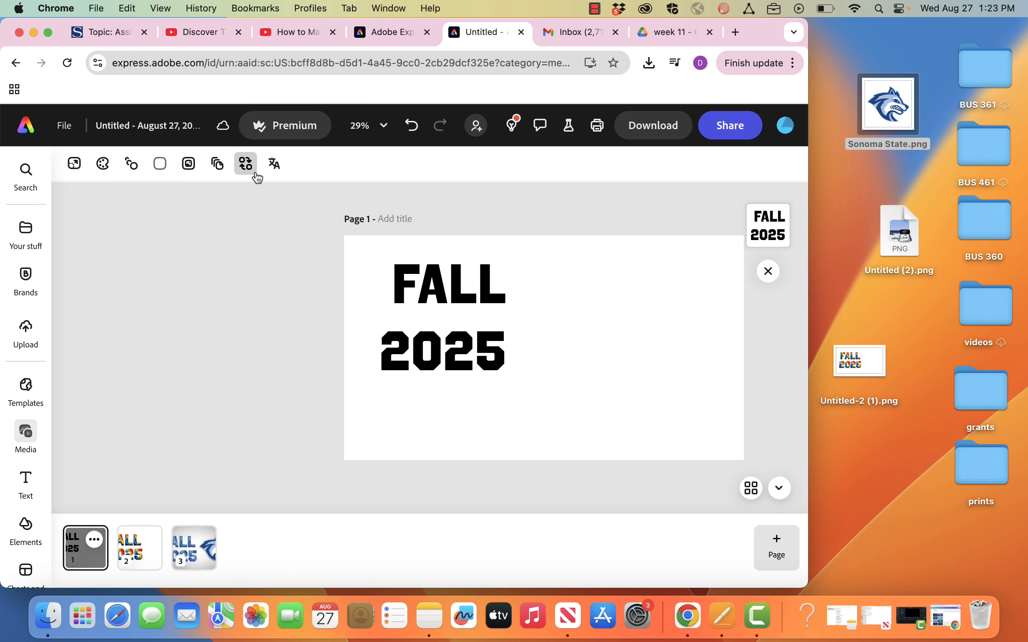
# Center-align the two lines of the FALL 2025 text on page 1.
pyautogui.click(399, 297)
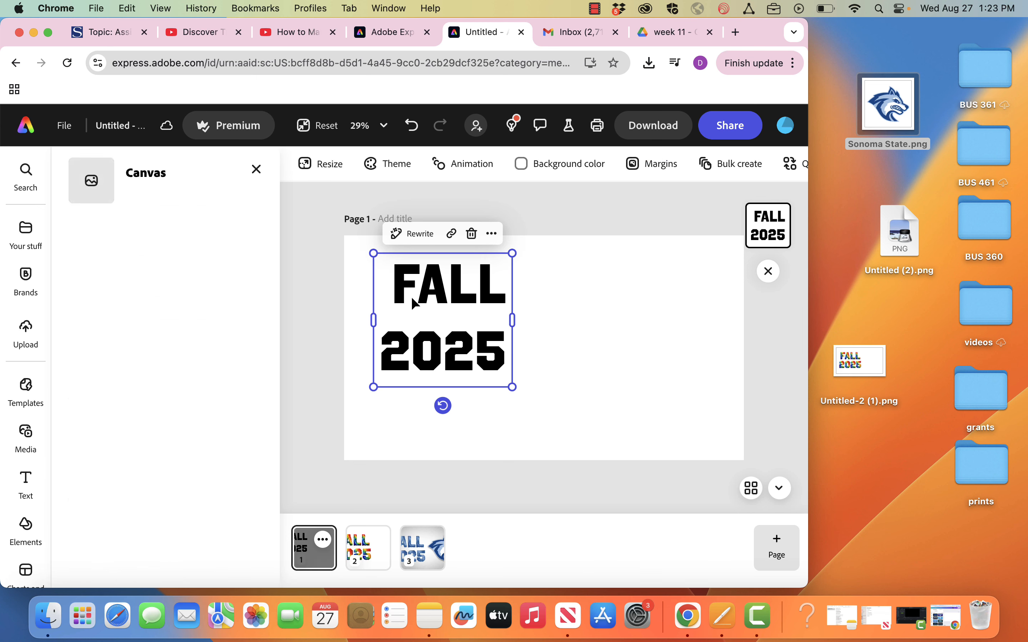
pyautogui.click(108, 196)
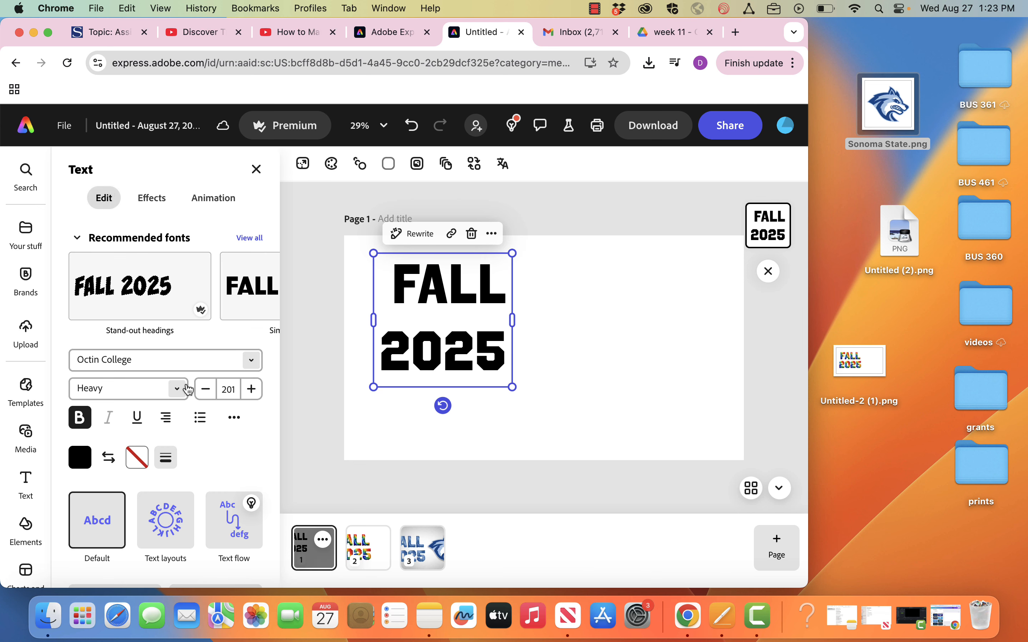
pyautogui.click(167, 418)
pyautogui.click(171, 424)
pyautogui.click(172, 424)
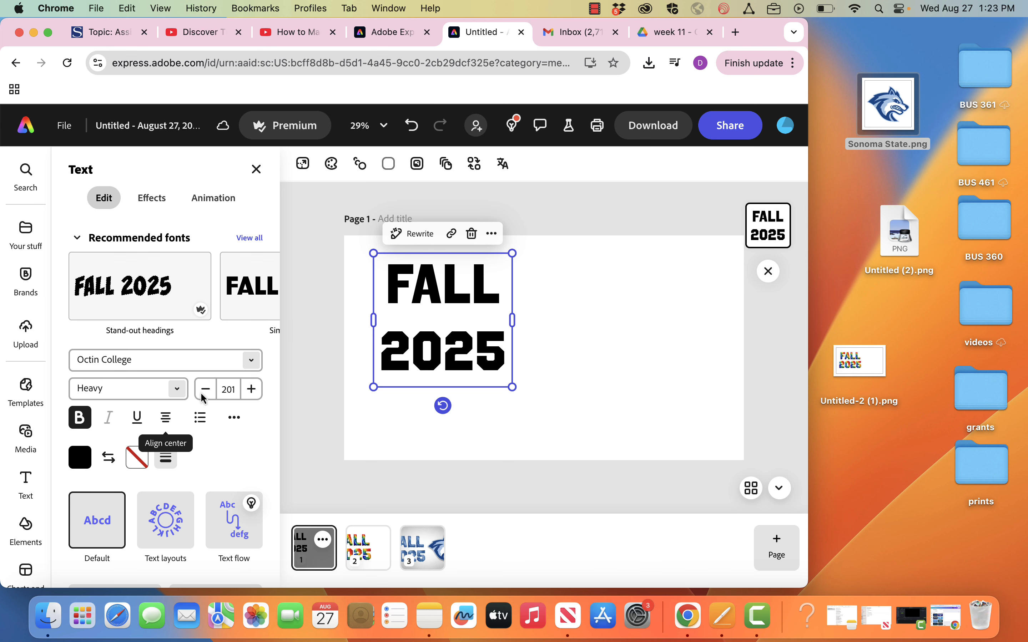
# Move the FALL 2025 text box slightly down and to the right on page 1.
pyautogui.click(363, 310)
pyautogui.click(471, 298)
pyautogui.moveTo(471, 297); pyautogui.dragTo(479, 325)
pyautogui.moveTo(887, 120); pyautogui.dragTo(641, 349)
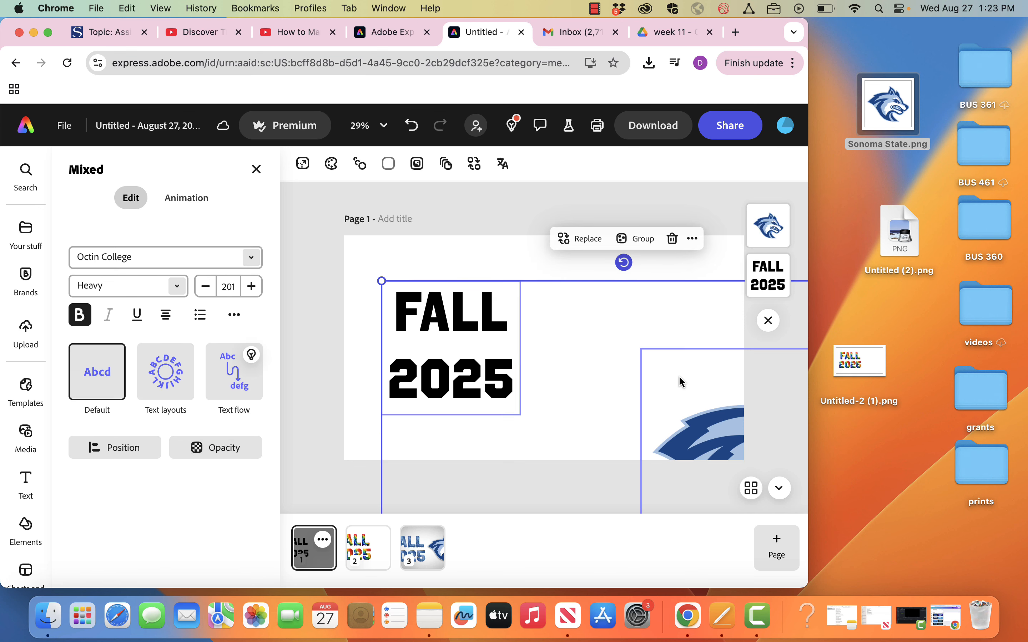
pyautogui.press('super+z')
pyautogui.click(629, 209)
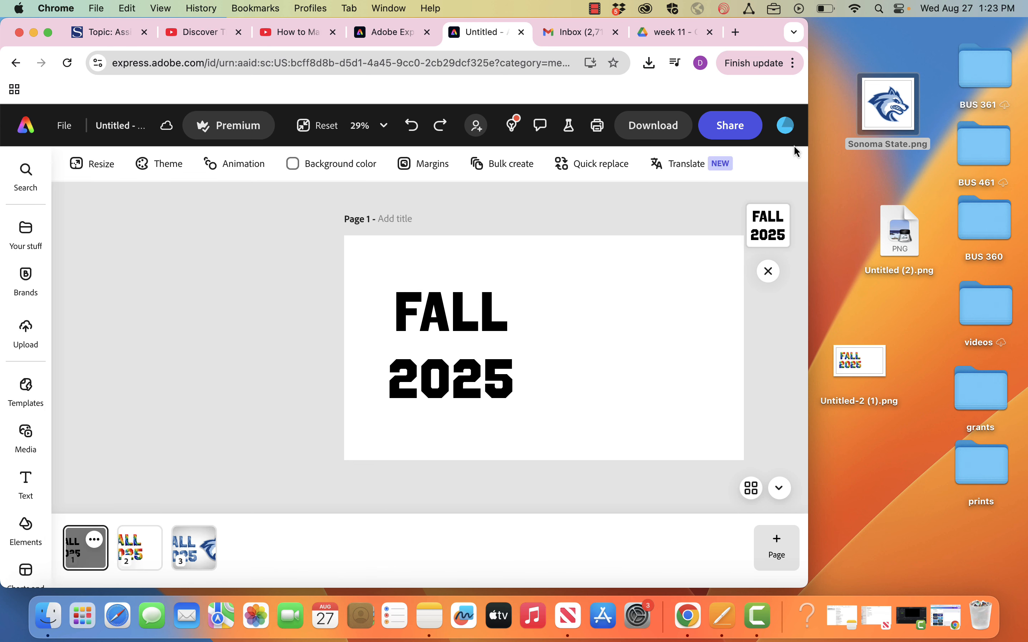
# Add Sonoma State.png from the desktop to page 1 and fit the wolf logo into the page's right half.
pyautogui.moveTo(897, 108); pyautogui.dragTo(650, 323)
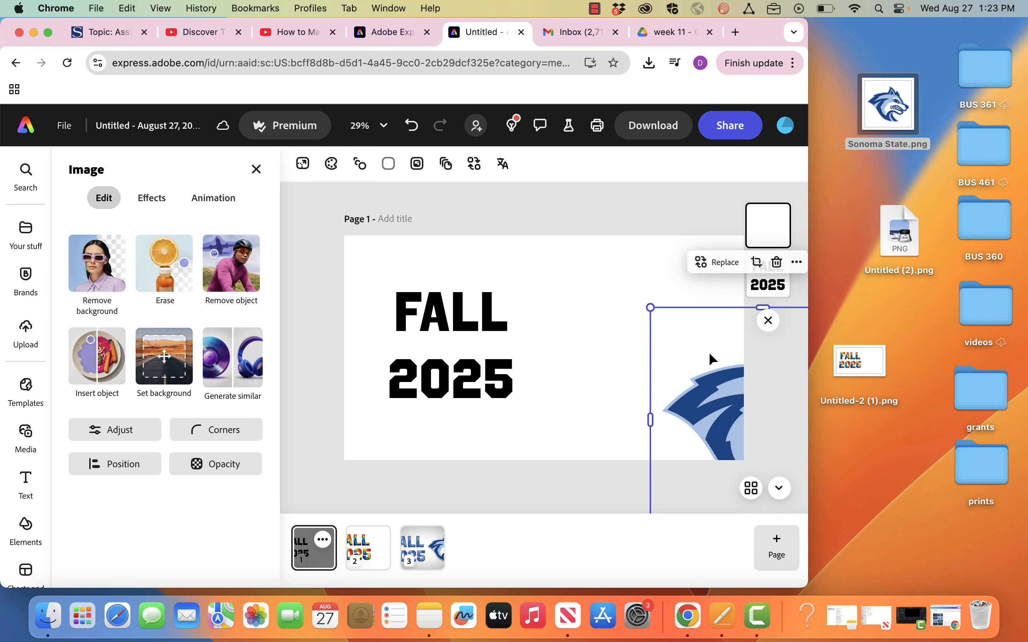
pyautogui.moveTo(718, 404); pyautogui.dragTo(581, 320)
# Move the FALL 2025 text toward page 1's left edge and enlarge it to font size 253.
pyautogui.click(446, 325)
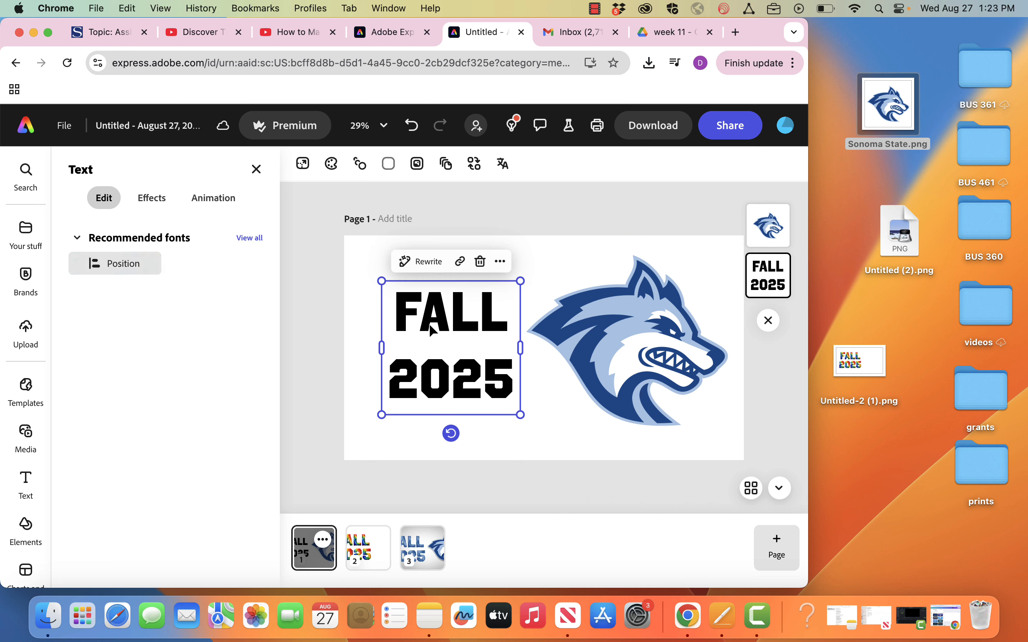
pyautogui.moveTo(446, 325); pyautogui.dragTo(419, 325)
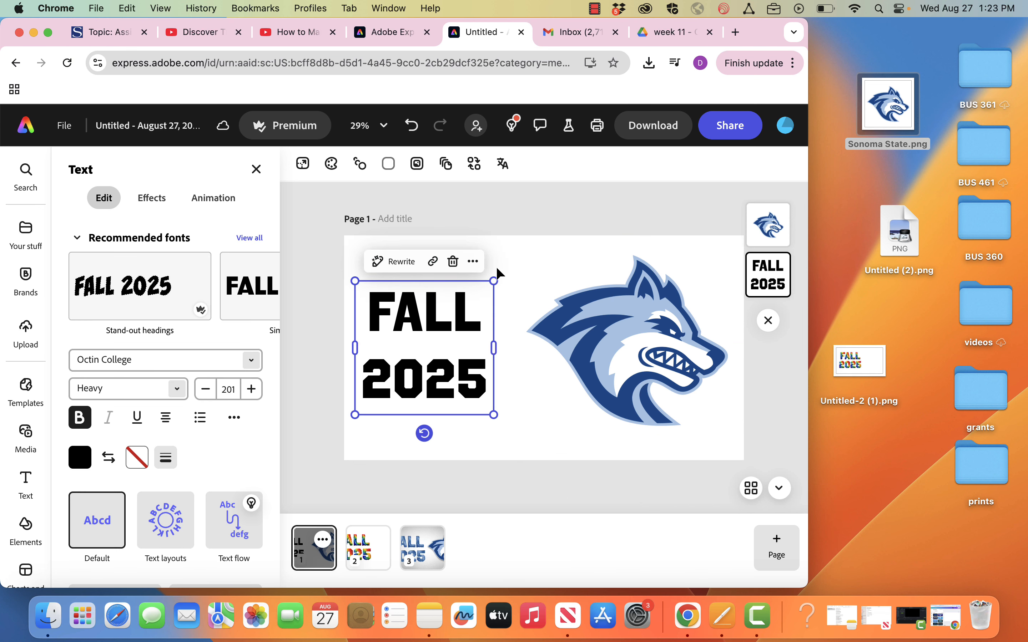
pyautogui.moveTo(494, 280)
pyautogui.mouseDown()
pyautogui.moveTo(510, 264)
pyautogui.moveTo(506, 274)
pyautogui.mouseUp()
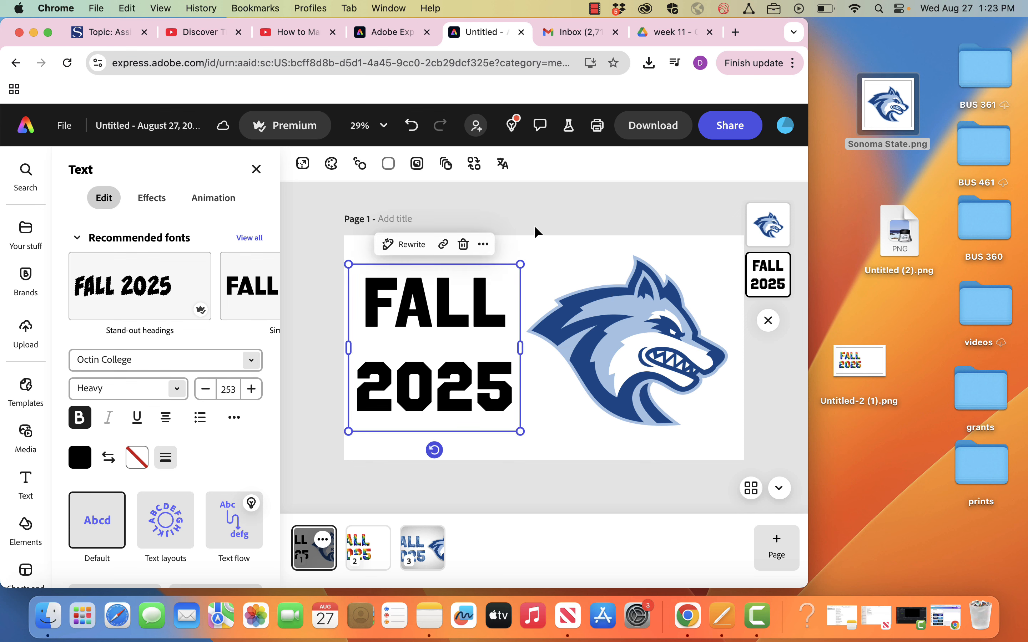
pyautogui.click(554, 213)
pyautogui.click(444, 306)
# Search the media photos for "blue gradient".
pyautogui.click(26, 435)
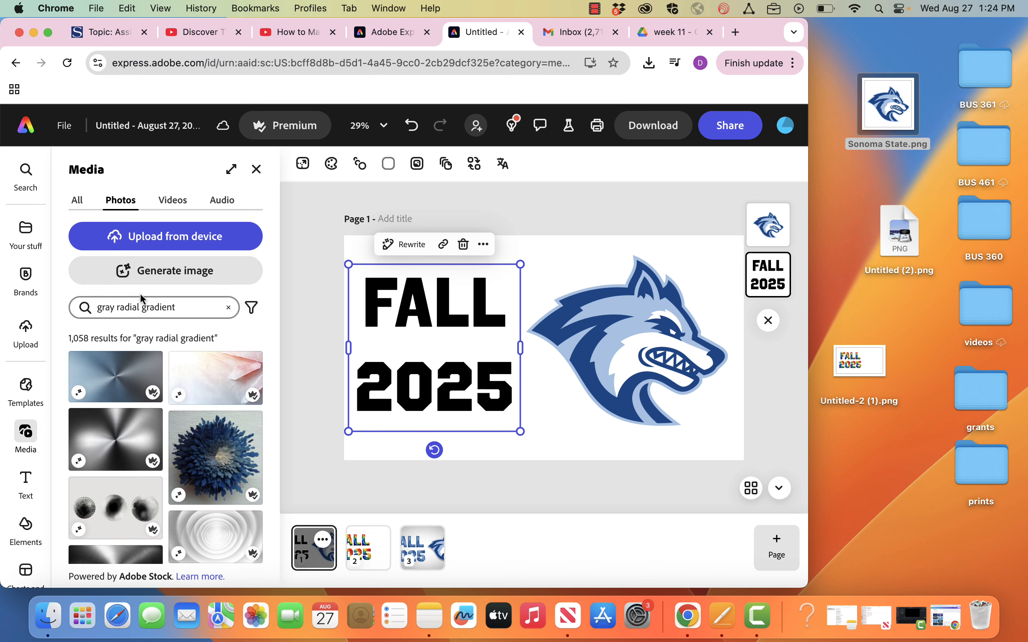
pyautogui.click(144, 308)
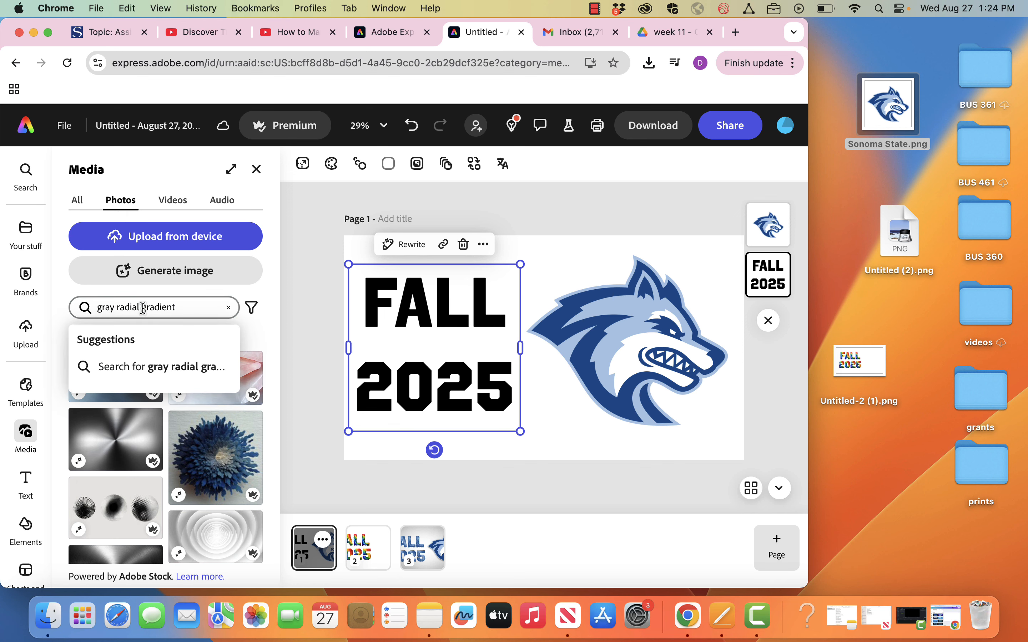
pyautogui.tripleClick(151, 306)
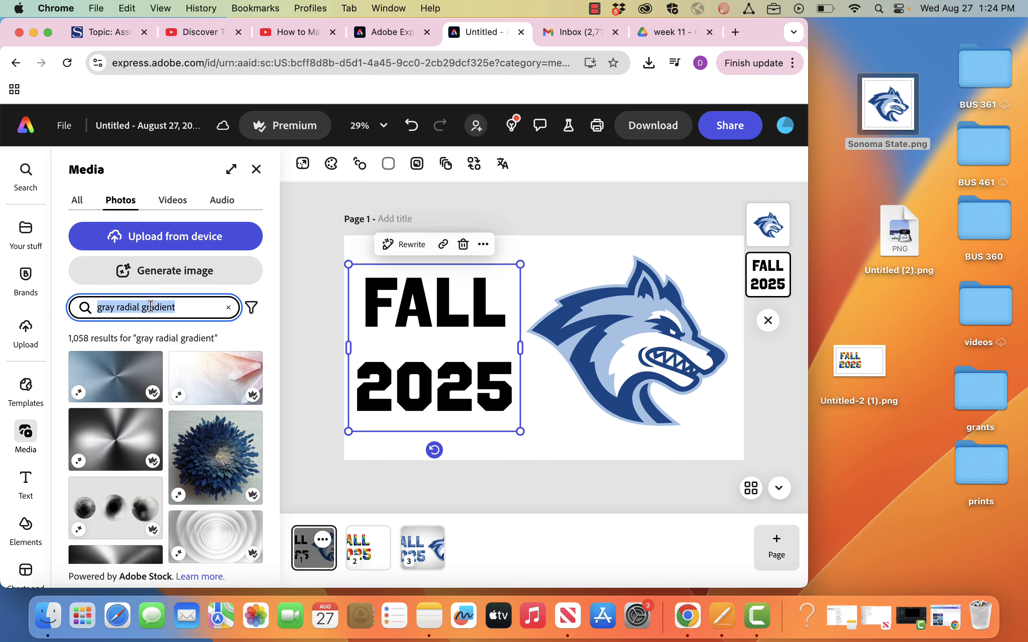
pyautogui.write('blue gradient')
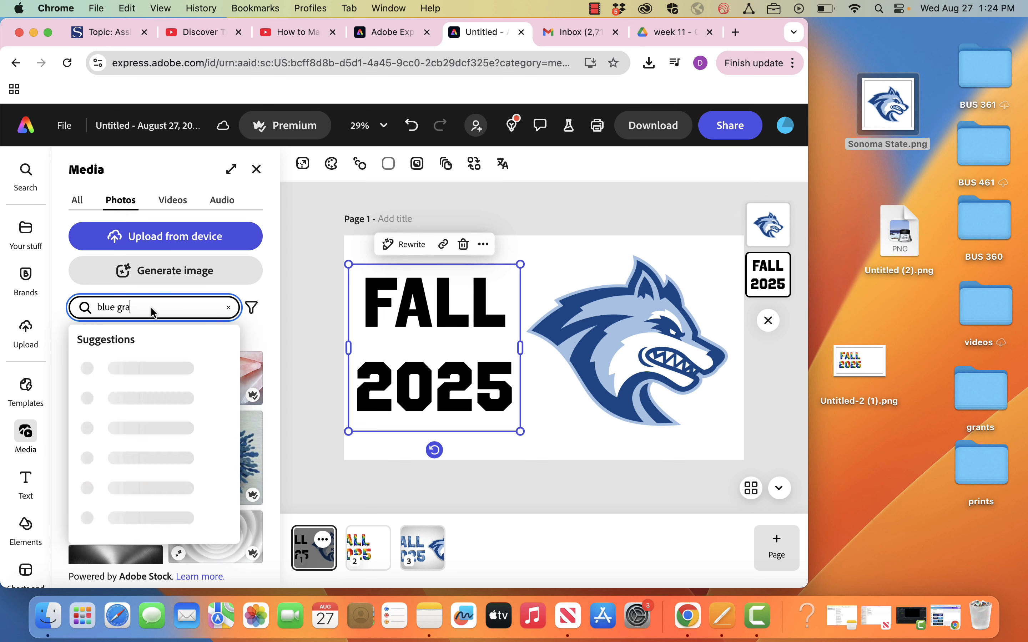
pyautogui.press('Return')
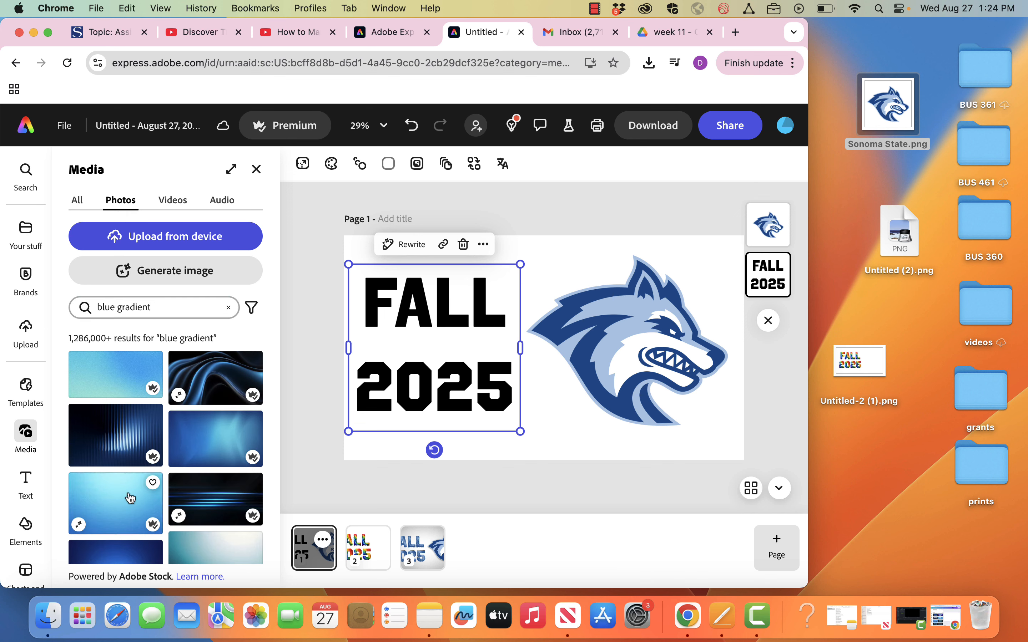
# Add the vertical light-to-dark blue gradient photo to page 1 and position it so it covers the FALL 2025 text.
pyautogui.scroll(-5, 130, 509)
pyautogui.scroll(-3, 130, 509)
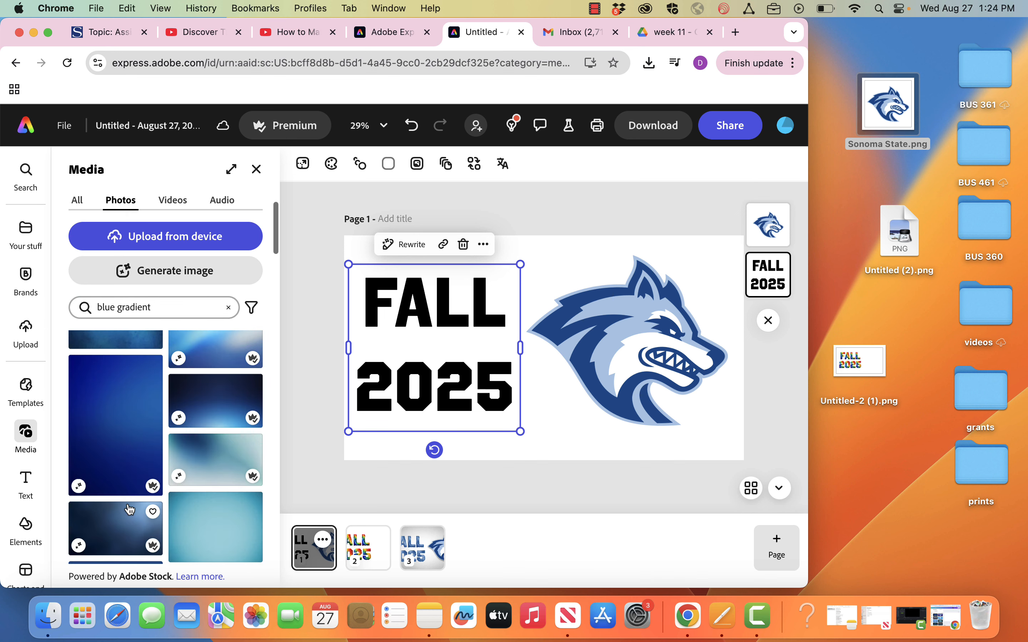
pyautogui.scroll(-3, 130, 509)
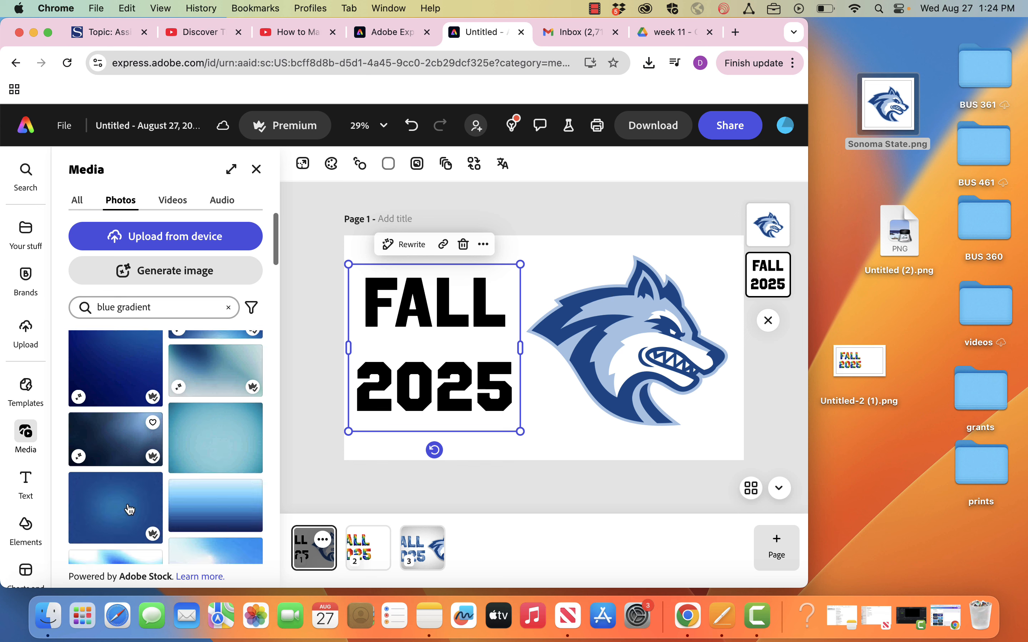
pyautogui.moveTo(212, 497); pyautogui.dragTo(468, 217)
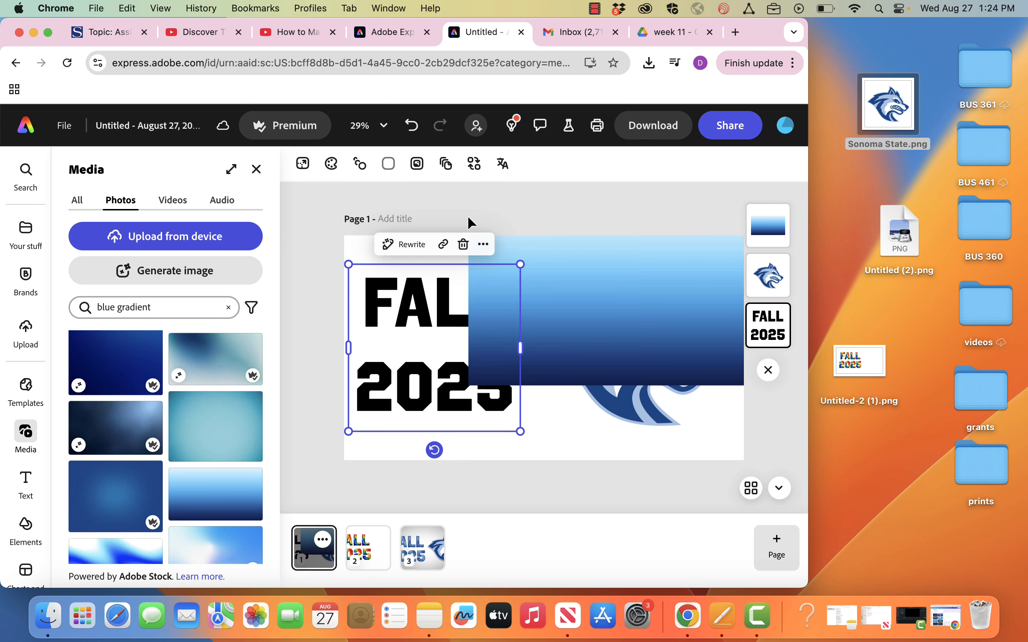
pyautogui.moveTo(595, 287); pyautogui.dragTo(383, 335)
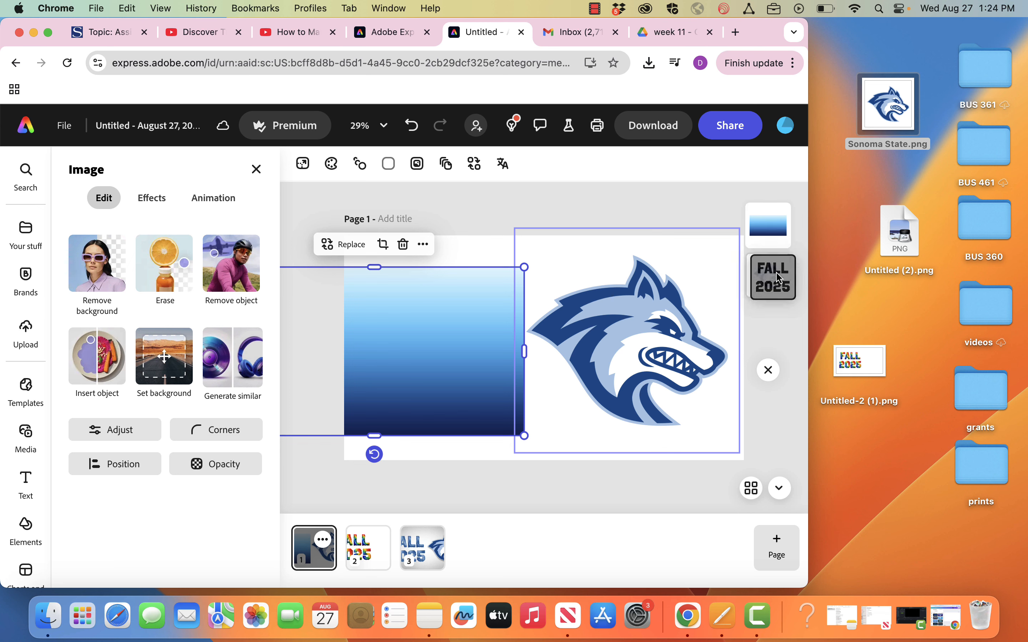
# Reorder page 1's layers so the wolf logo is on top and the blue gradient lies directly above the FALL 2025 text.
pyautogui.click(773, 327)
pyautogui.moveTo(769, 283); pyautogui.dragTo(769, 223)
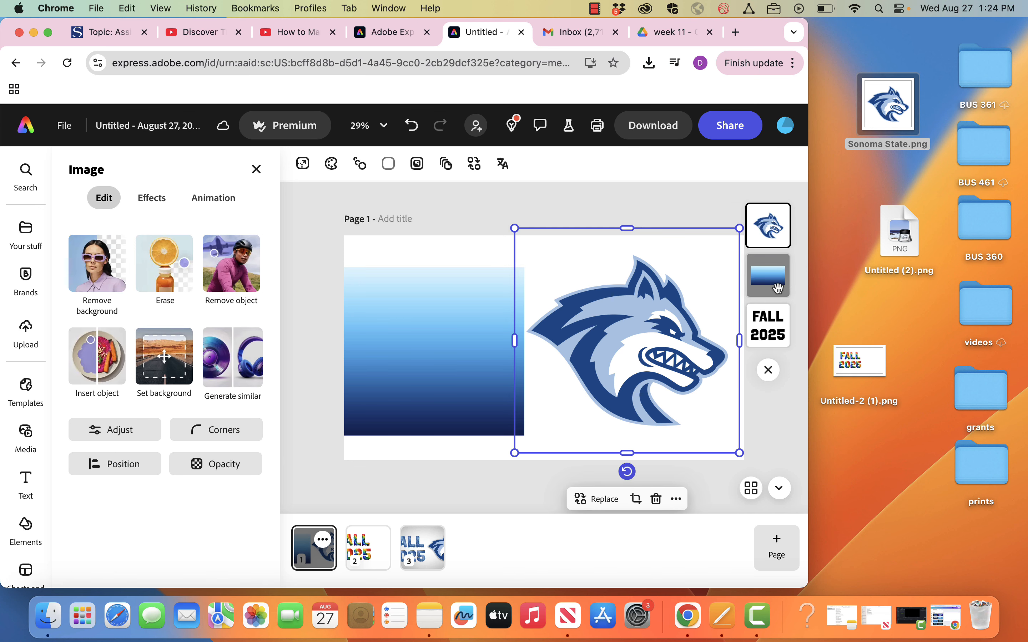
pyautogui.click(776, 287)
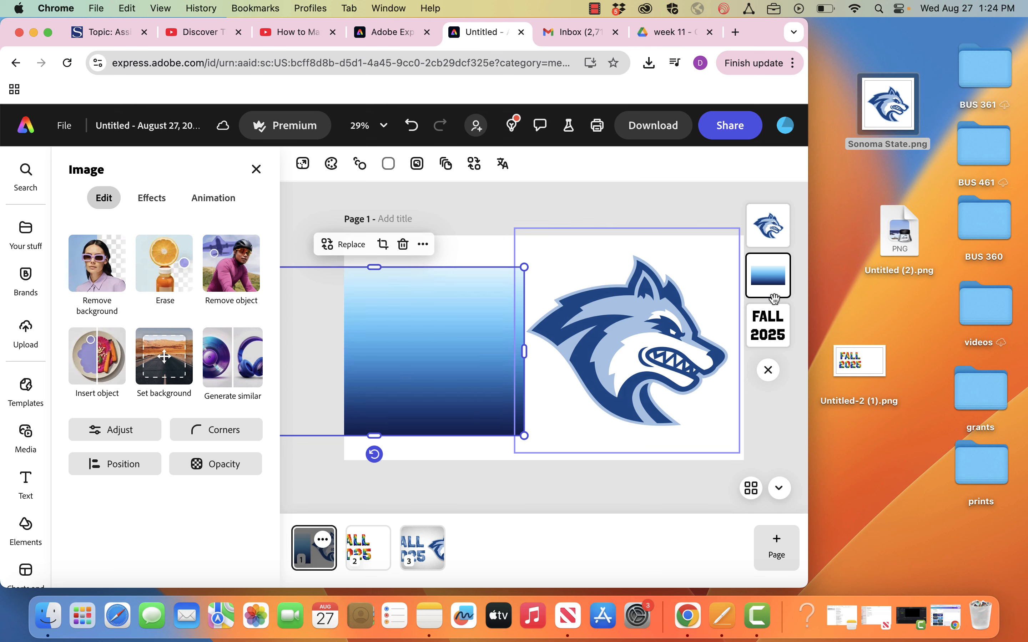
pyautogui.click(768, 325)
# Set the blue gradient's blend mode to Screen so it fills the FALL 2025 lettering, and deselect it.
pyautogui.click(776, 290)
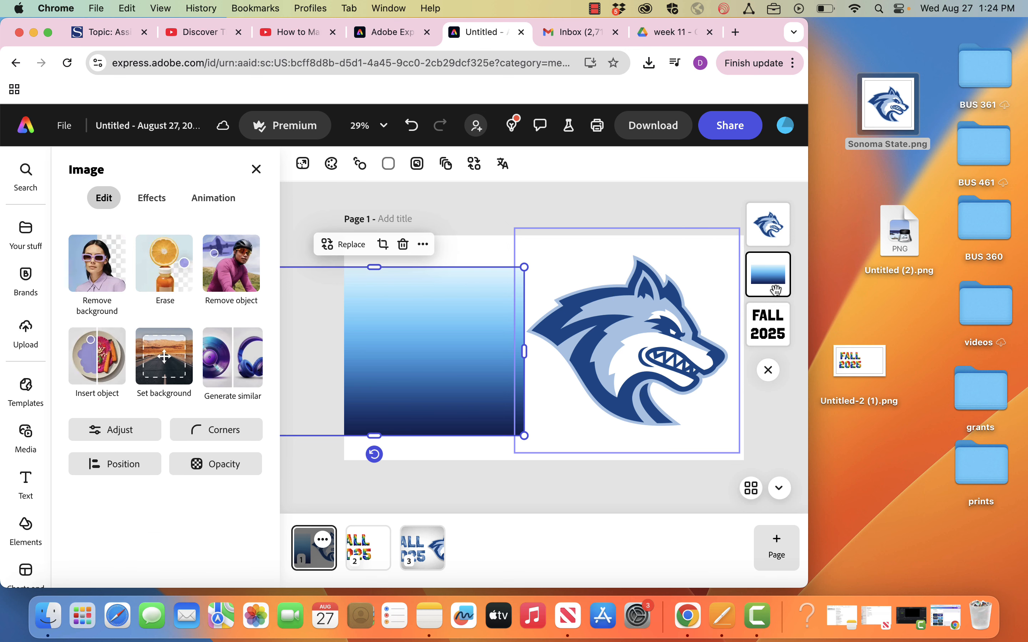
pyautogui.click(222, 468)
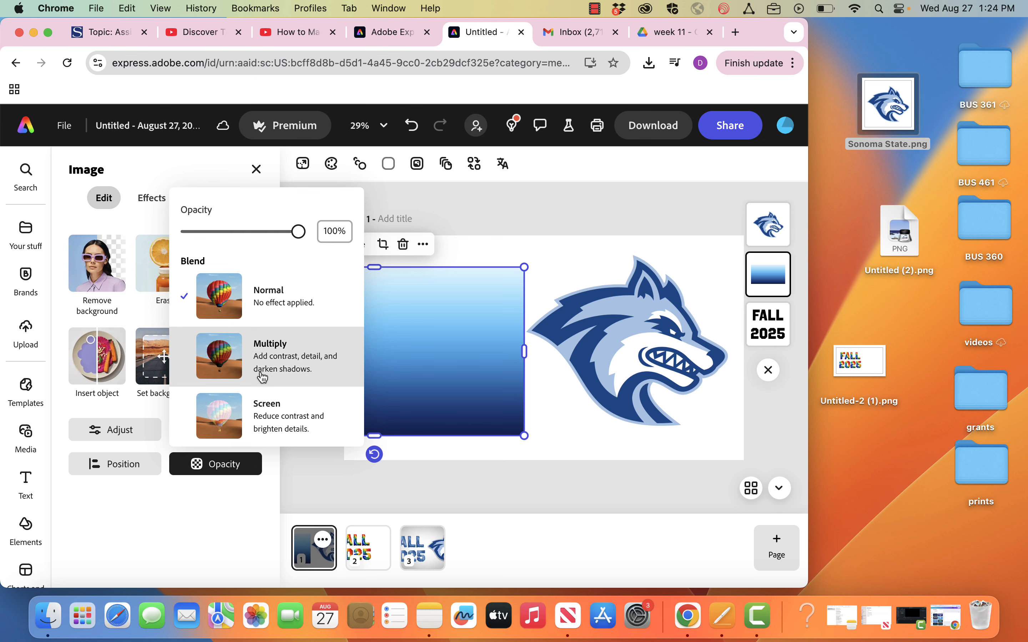
pyautogui.click(264, 411)
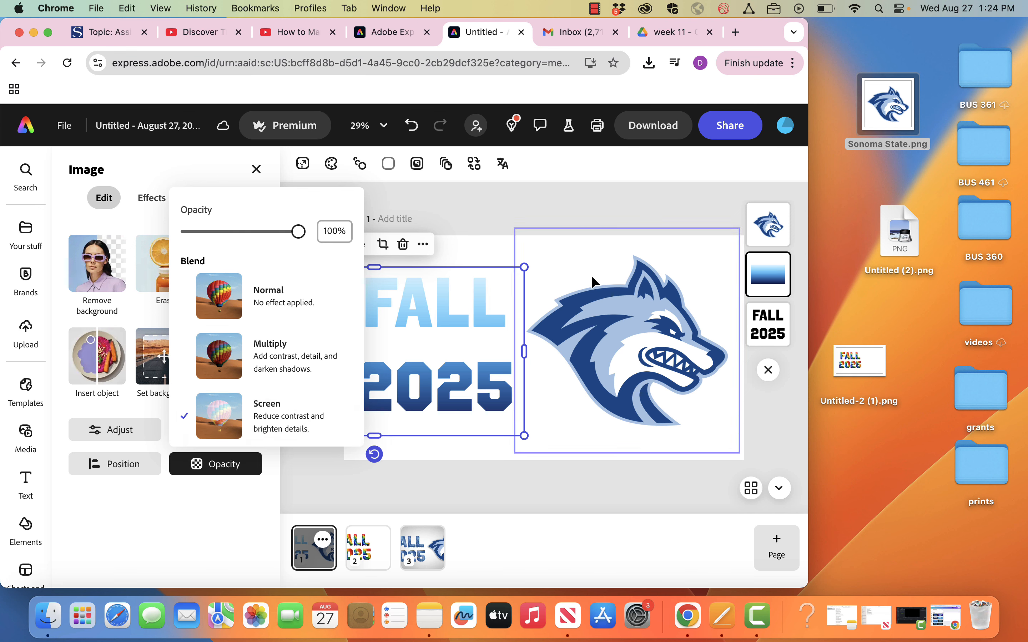
pyautogui.click(524, 203)
pyautogui.click(523, 203)
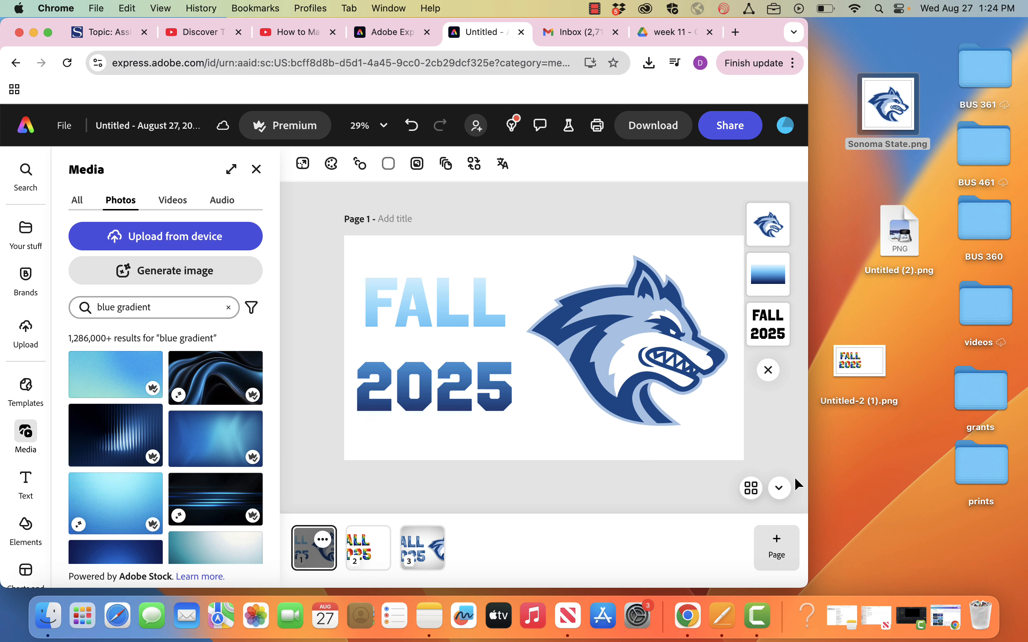
pyautogui.click(387, 165)
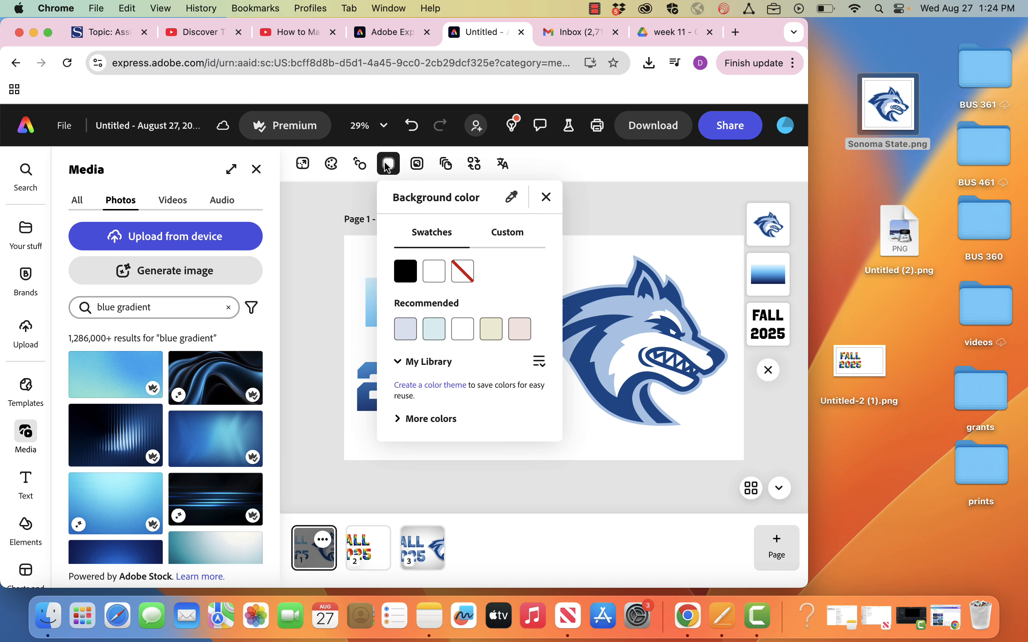
pyautogui.click(387, 165)
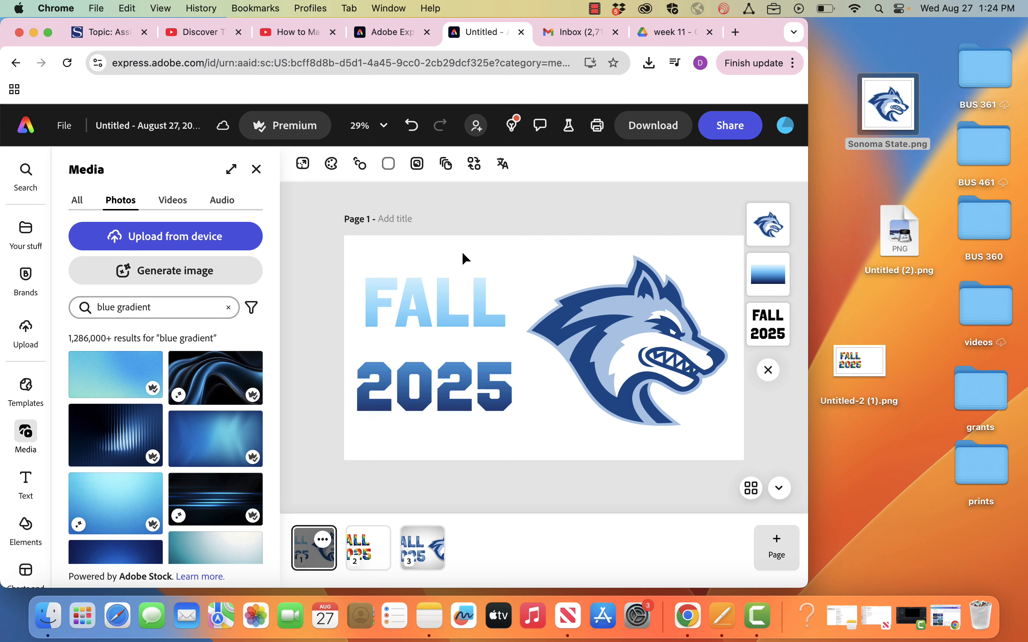
# Apply the Duotone tone effect to the blue gradient image over page 1's FALL 2025 text.
pyautogui.click(453, 317)
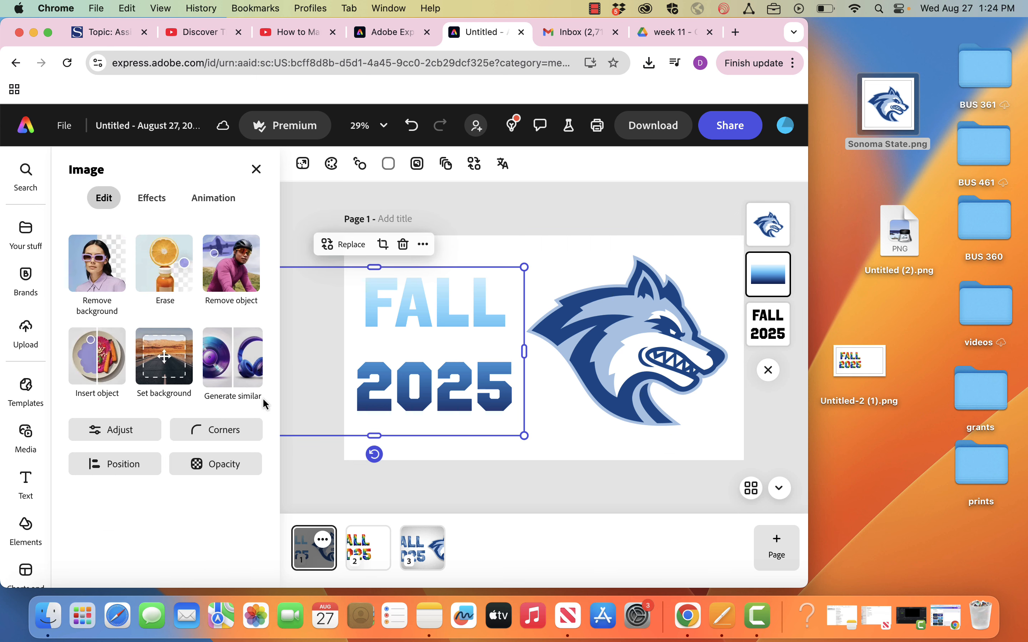
pyautogui.click(150, 201)
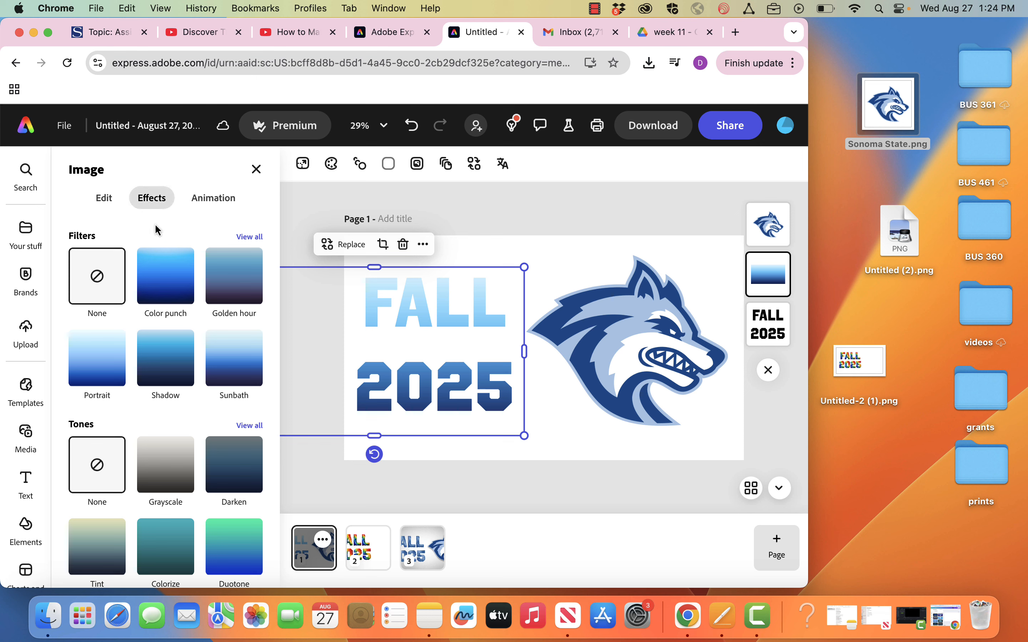
pyautogui.scroll(-3, 197, 453)
pyautogui.click(242, 504)
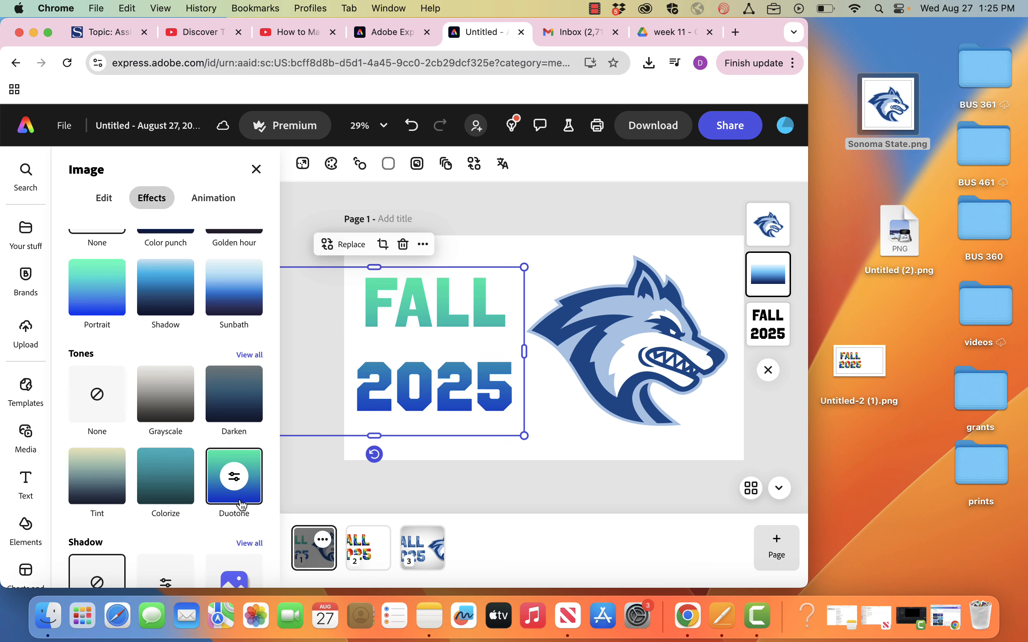
# Set the duotone highlights to the wolf logo's light blue and the shadows to its dark blue by sampling the logo, and deselect the gradient.
pyautogui.click(237, 493)
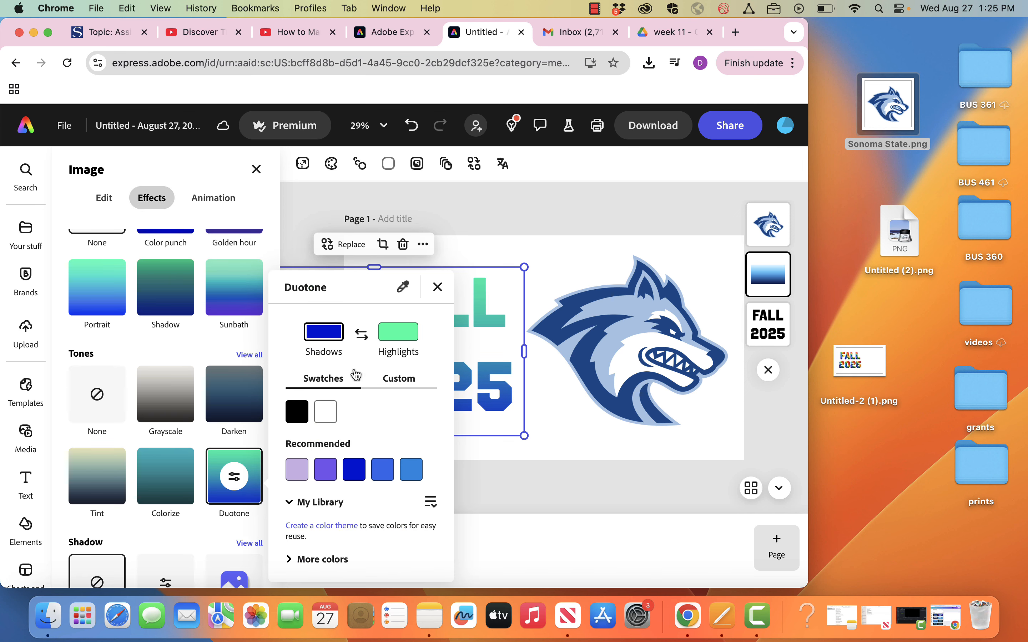
pyautogui.click(407, 331)
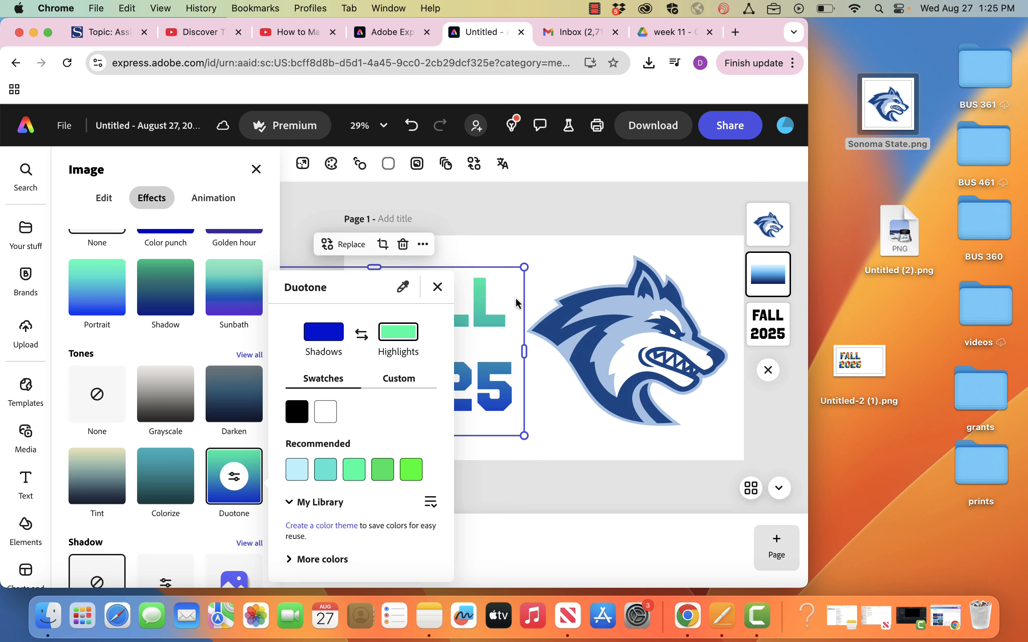
pyautogui.click(406, 289)
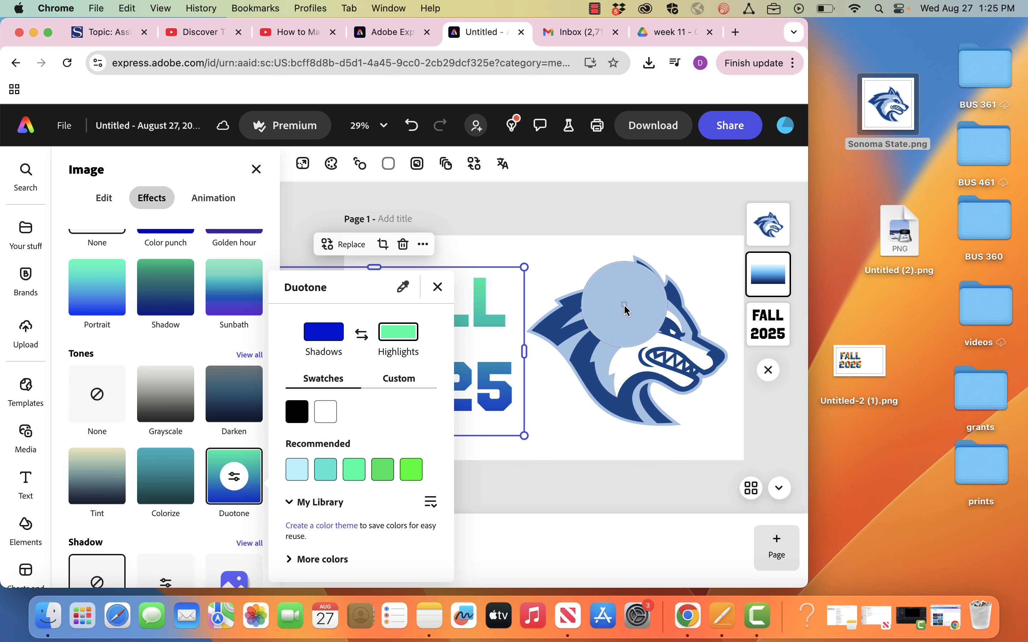
pyautogui.click(624, 305)
pyautogui.click(324, 332)
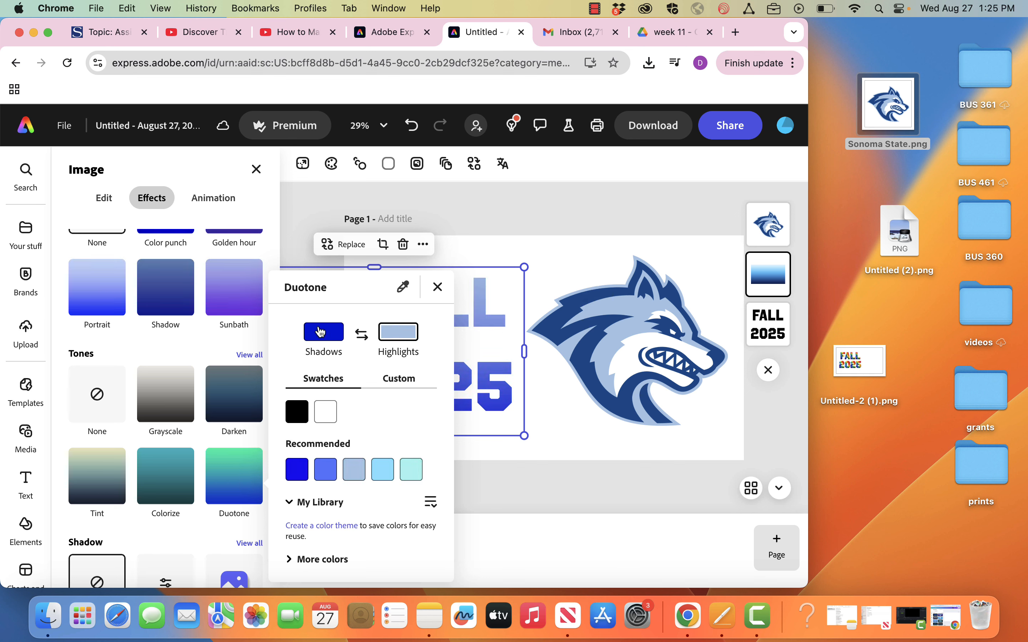
pyautogui.click(414, 289)
pyautogui.click(563, 288)
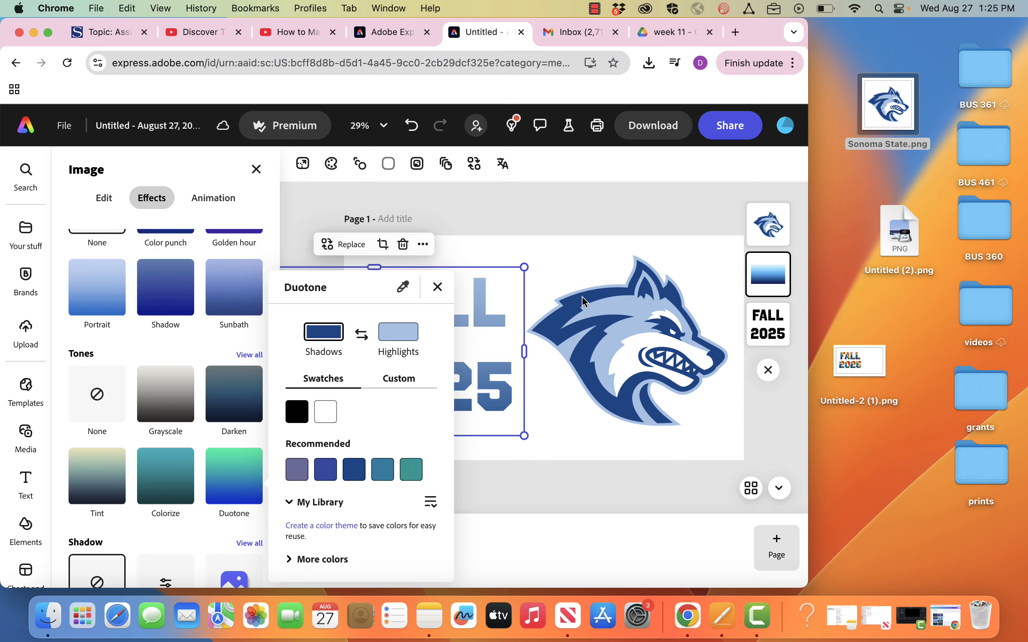
pyautogui.press('Escape')
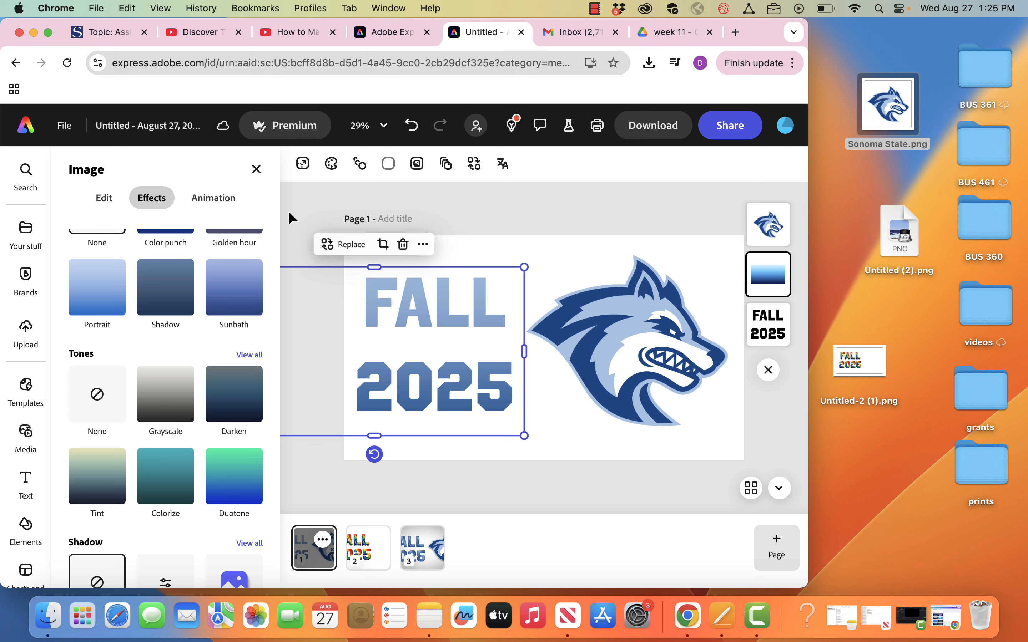
pyautogui.click(298, 202)
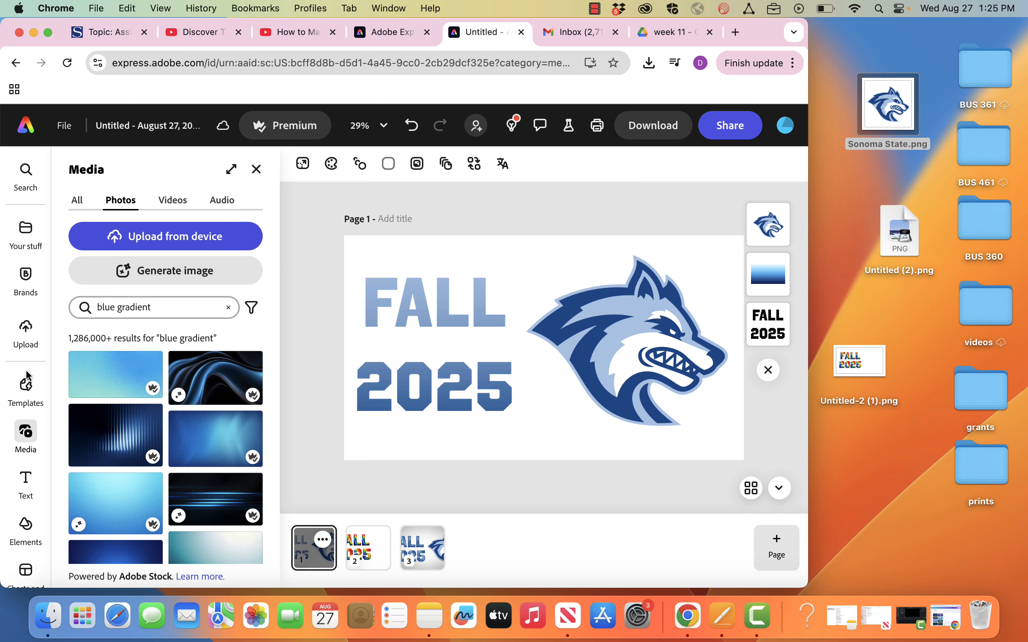
# Search the media photos for "gray radial gradient".
pyautogui.click(131, 311)
pyautogui.click(130, 310)
pyautogui.click(130, 310)
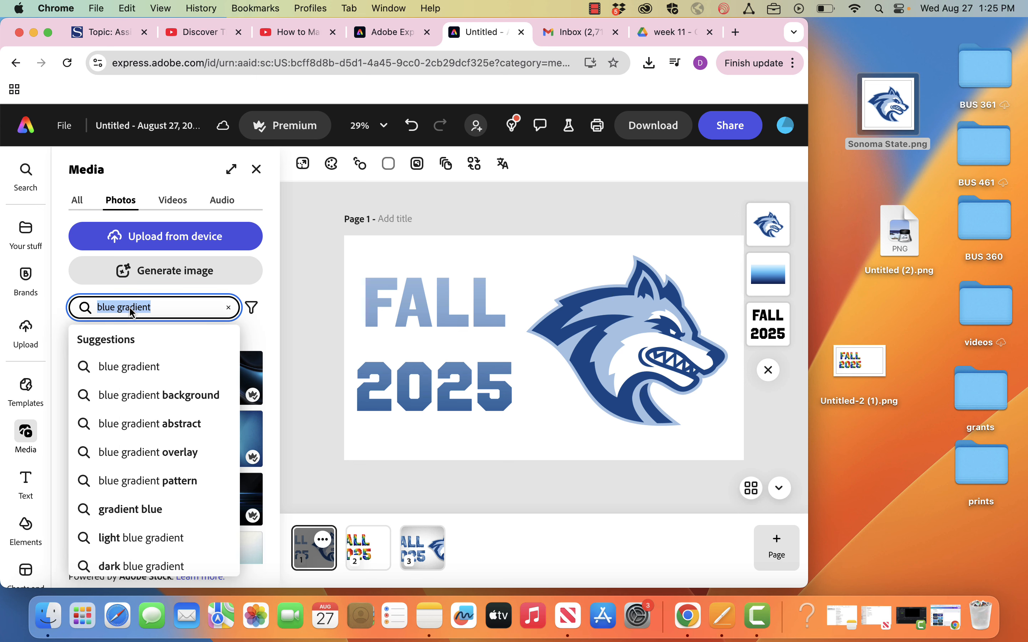
pyautogui.write('gray ')
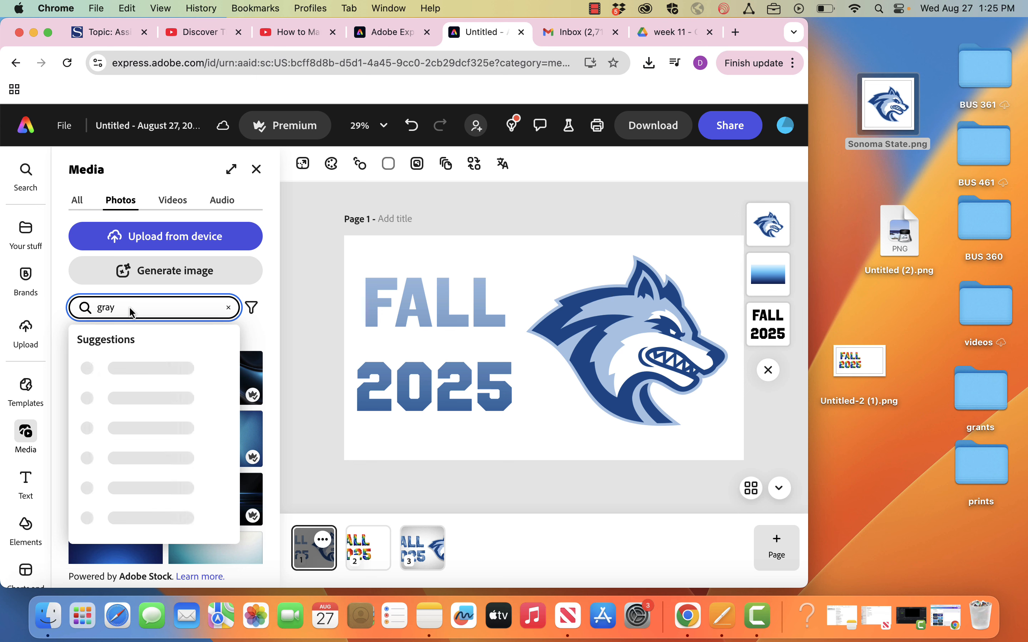
pyautogui.write('radial gradi')
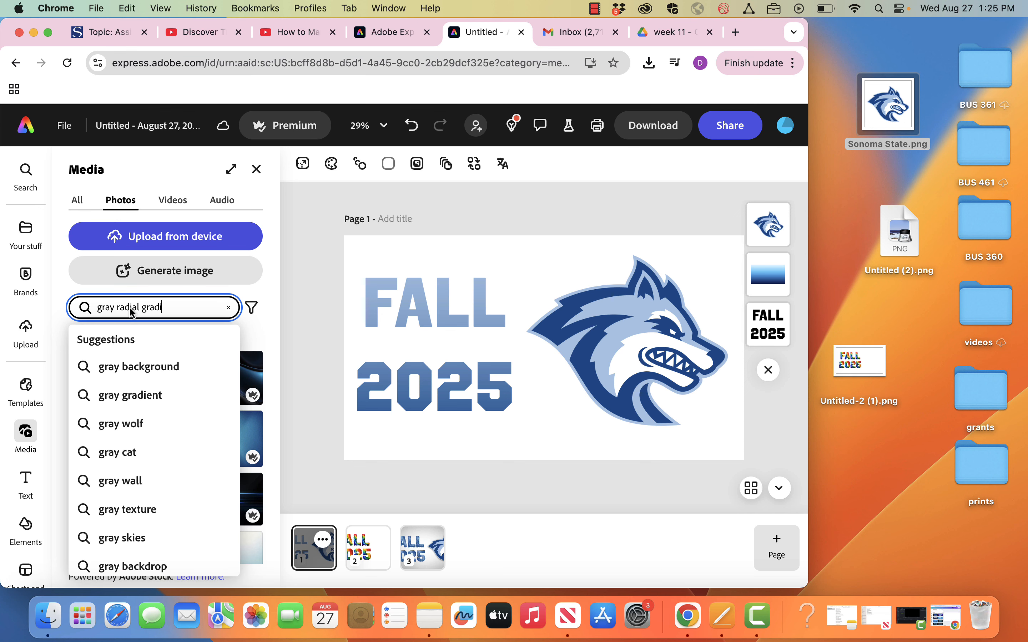
pyautogui.write('ent')
pyautogui.press('Return')
# Add the gray radial gradient photo with the white center to page 1 and select it.
pyautogui.scroll(-5, 155, 464)
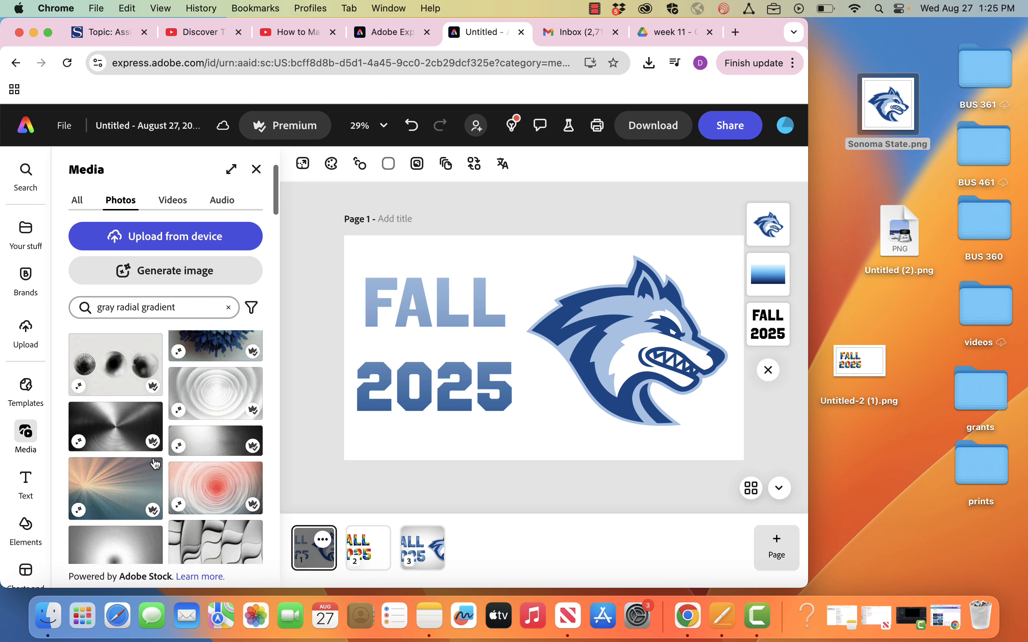
pyautogui.scroll(-4, 155, 463)
pyautogui.moveTo(119, 452); pyautogui.dragTo(525, 382)
pyautogui.click(580, 408)
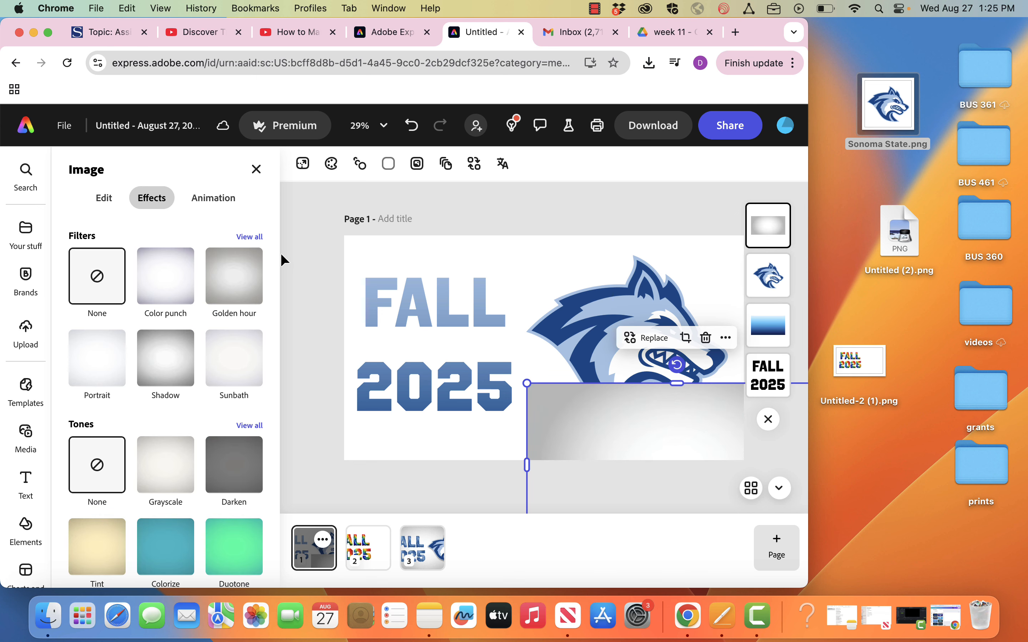
# Try setting the gray radial gradient as page 1's background, and undo it while keeping the photo on the page.
pyautogui.click(107, 199)
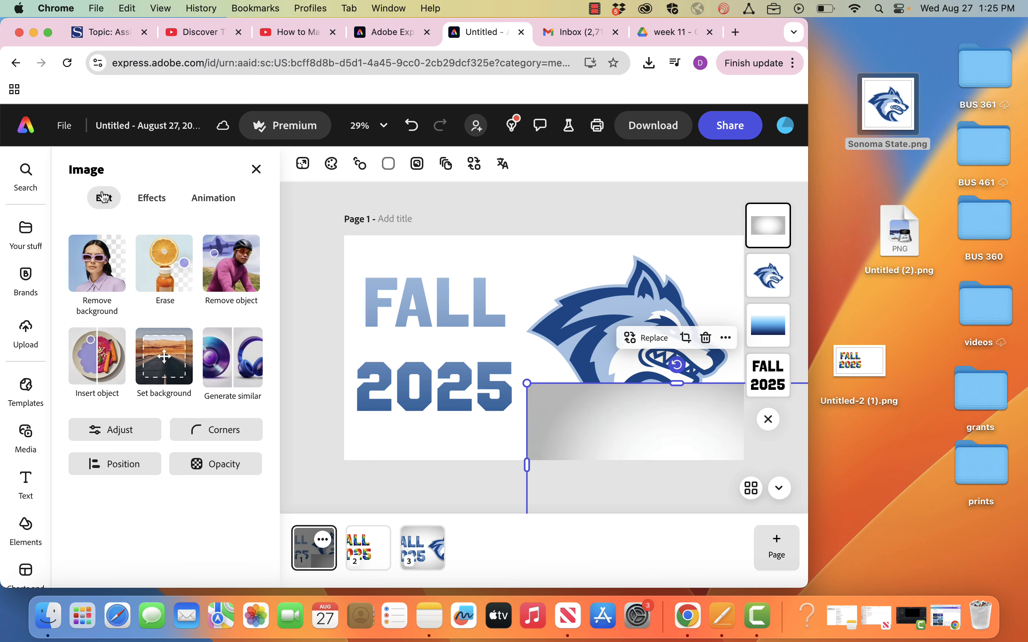
pyautogui.click(165, 389)
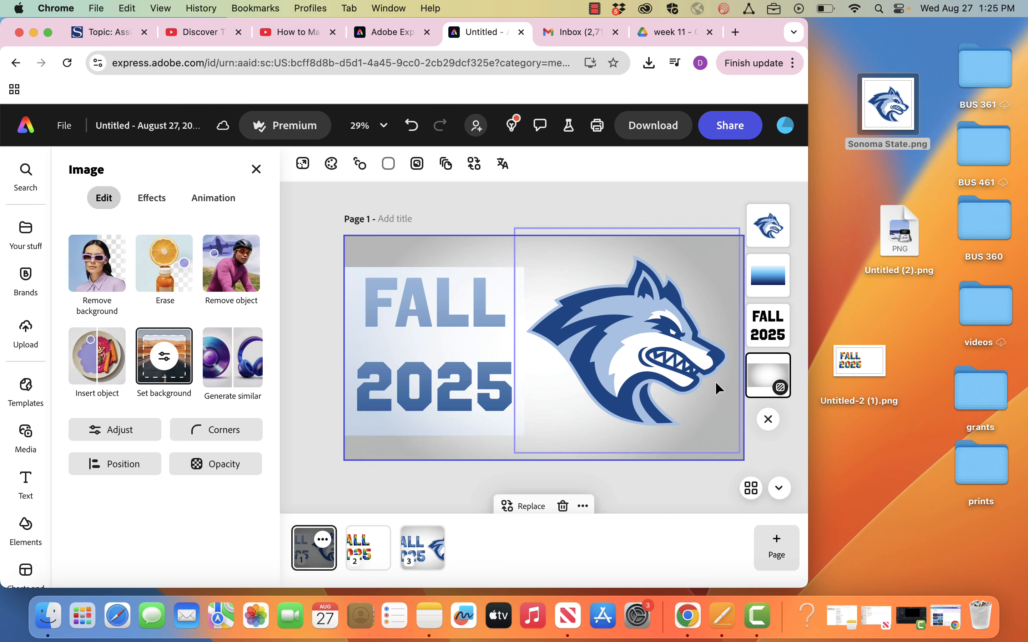
pyautogui.press('super+z')
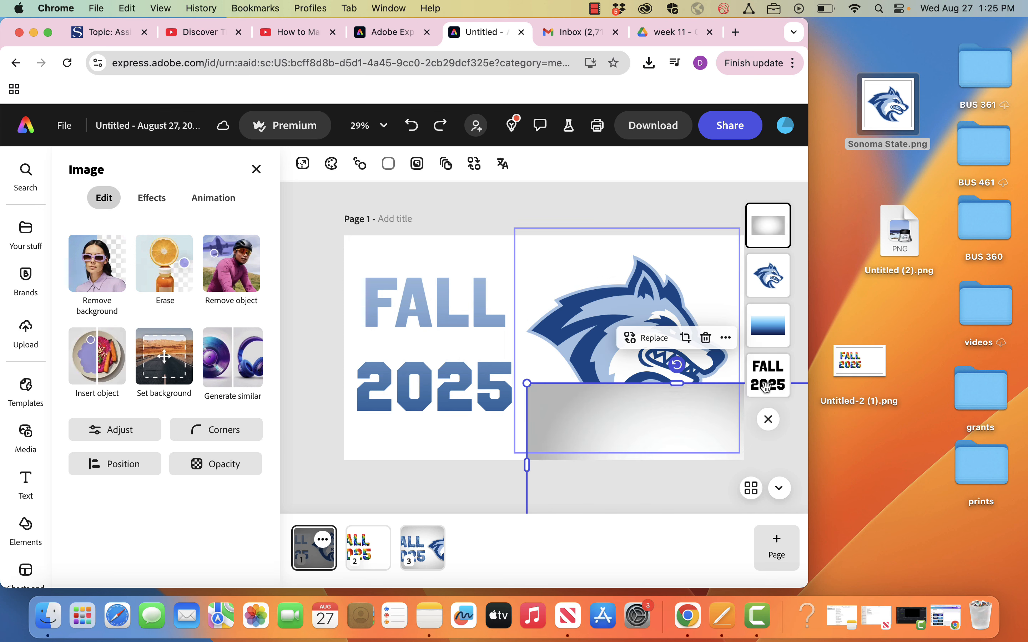
pyautogui.press('super+z')
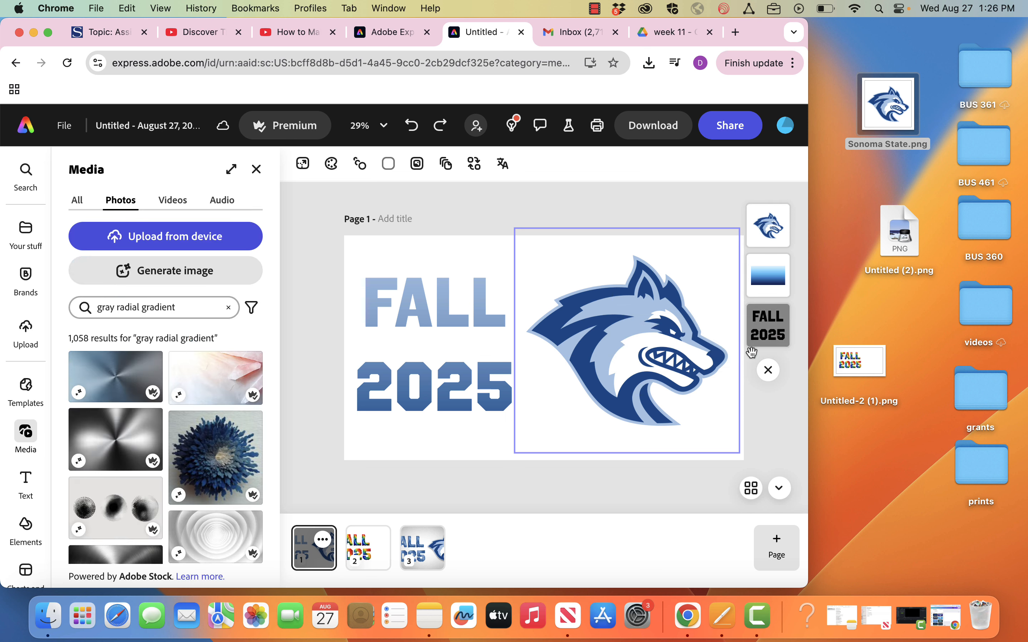
pyautogui.click(439, 125)
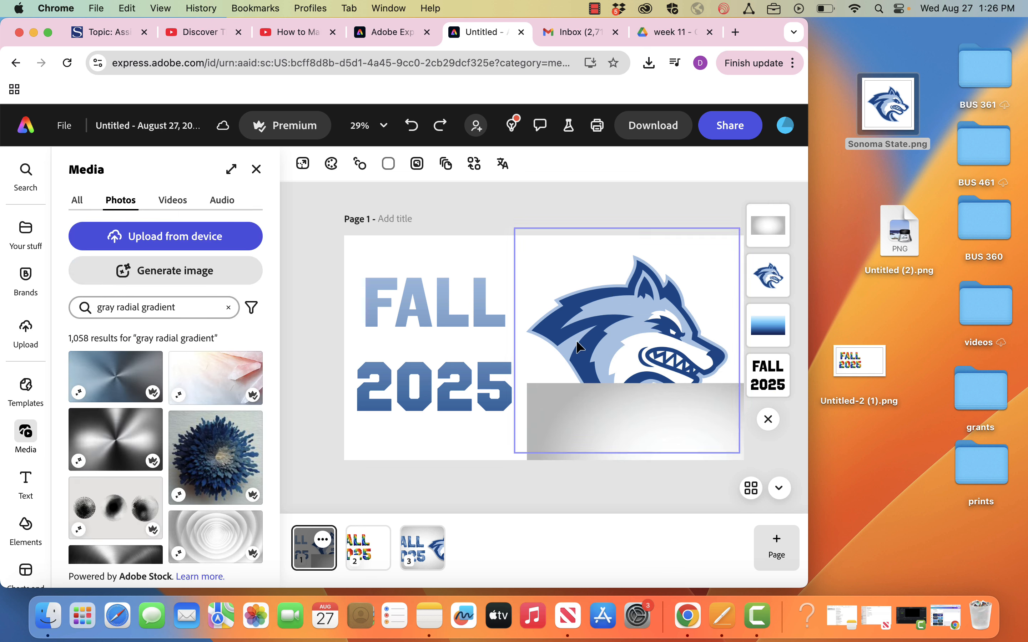
# Copy the gray radial gradient from page 1, add a new page of the same size, and paste the gradient there.
pyautogui.click(603, 411)
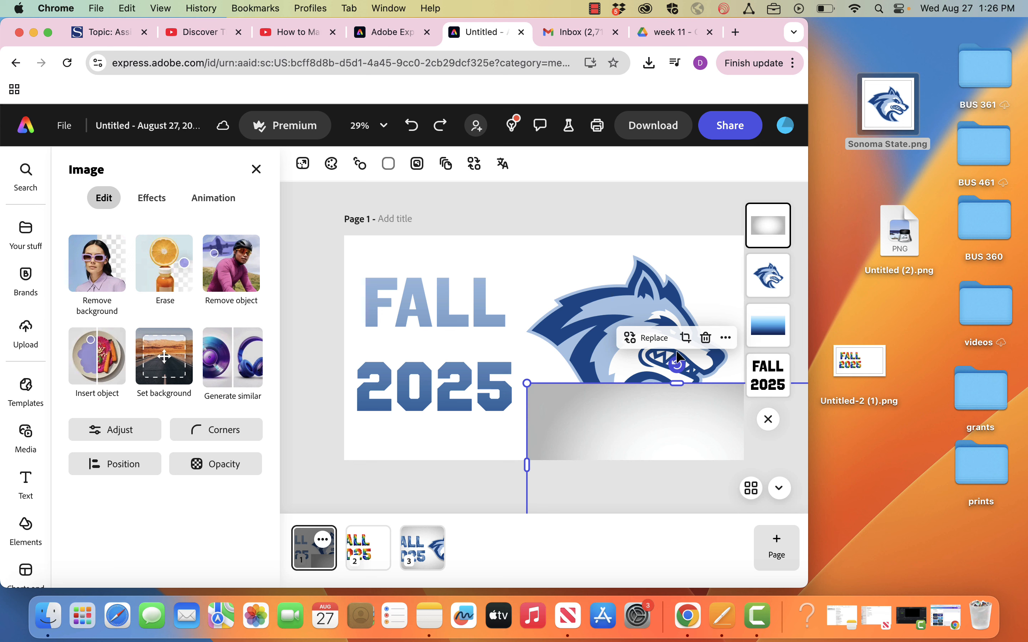
pyautogui.click(726, 338)
pyautogui.click(612, 214)
pyautogui.moveTo(795, 555)
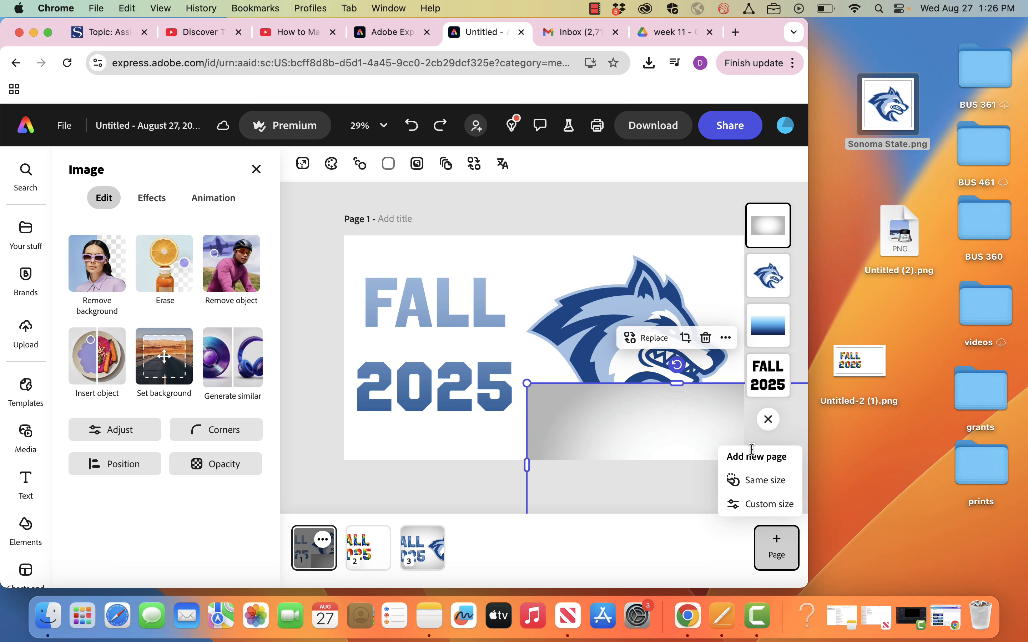
pyautogui.click(760, 480)
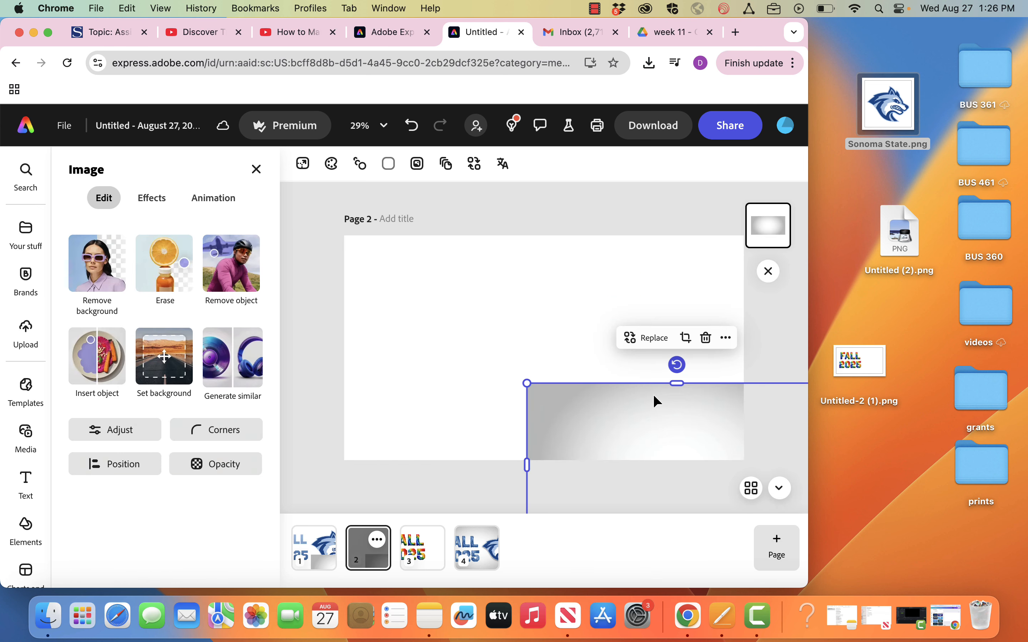
# Move the gray gradient toward the center of page 2, set it as that page's background, and deselect it.
pyautogui.moveTo(652, 395); pyautogui.dragTo(563, 309)
pyautogui.click(163, 357)
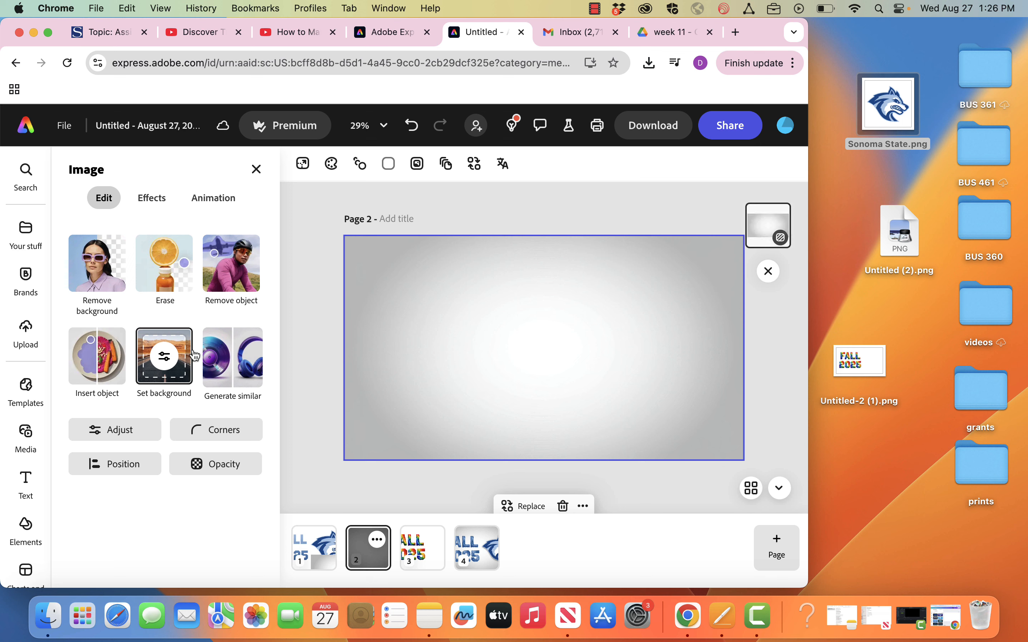
pyautogui.click(307, 375)
# Delete the leftover gray gradient photo from page 1.
pyautogui.click(311, 553)
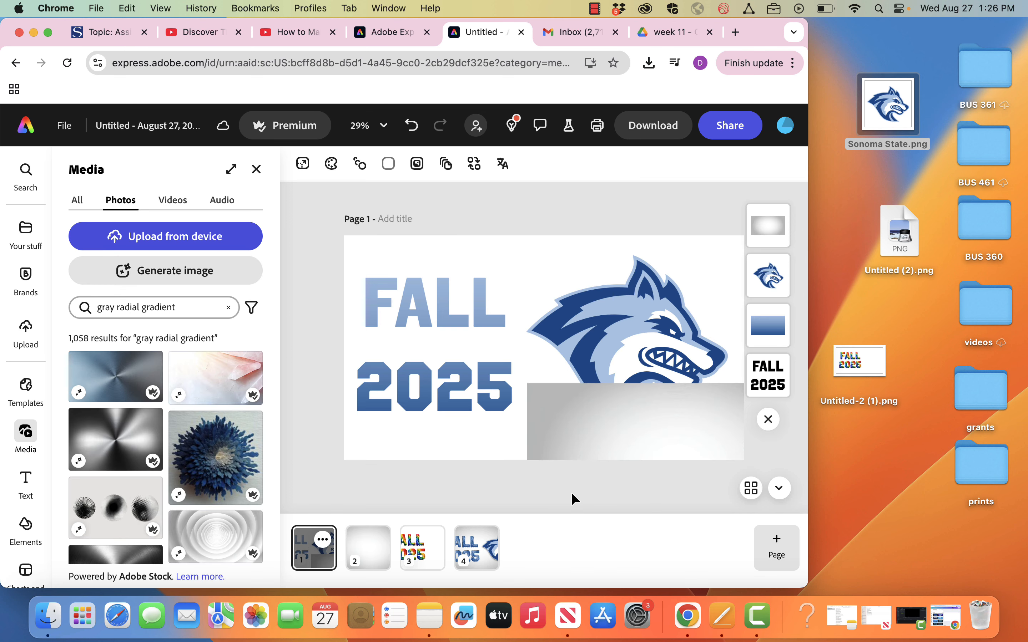
pyautogui.click(619, 439)
pyautogui.press('Delete')
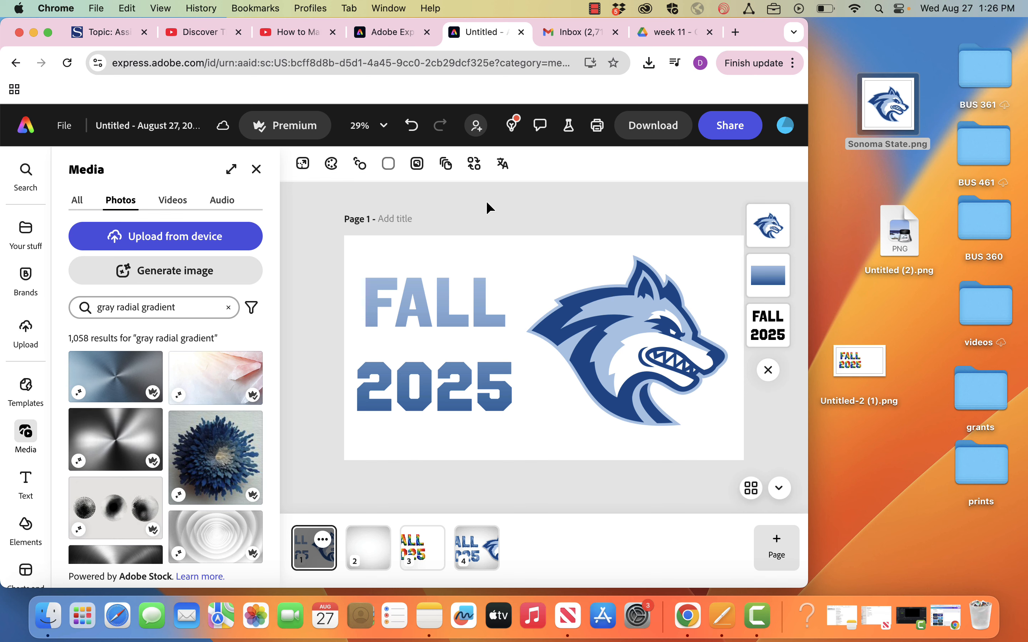
# Download only page 1 as a PNG at size 1 and place the downloaded Untitled-1.png on the desktop.
pyautogui.click(658, 128)
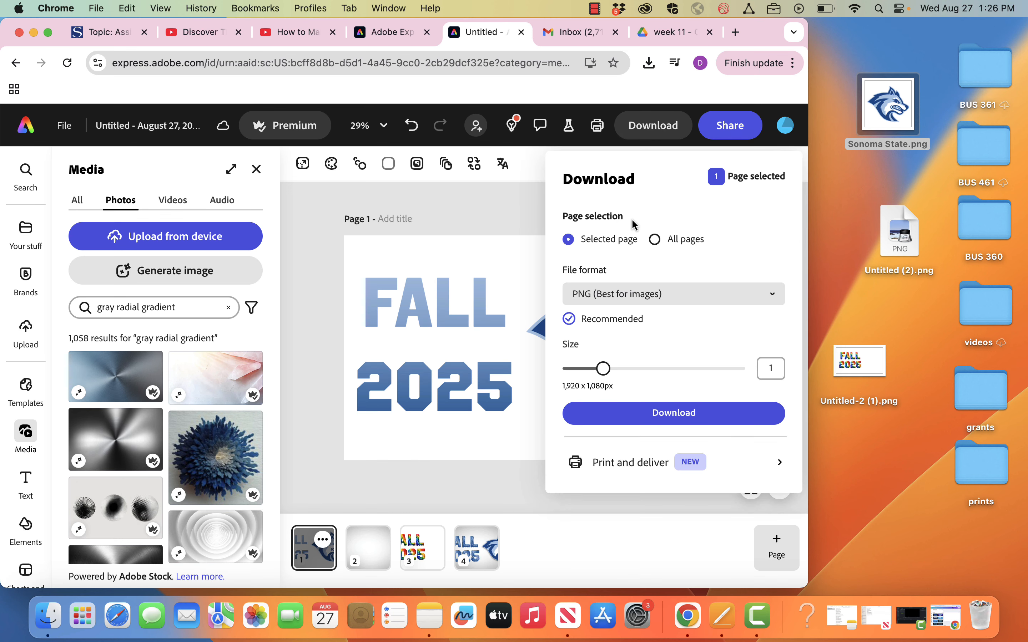
pyautogui.click(687, 412)
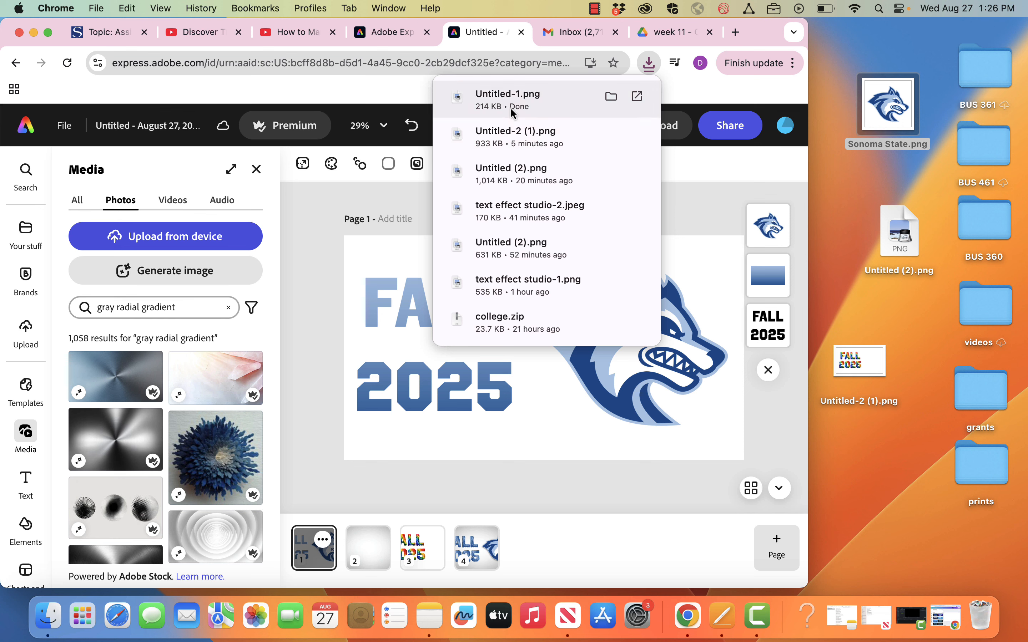
pyautogui.moveTo(513, 113); pyautogui.dragTo(875, 478)
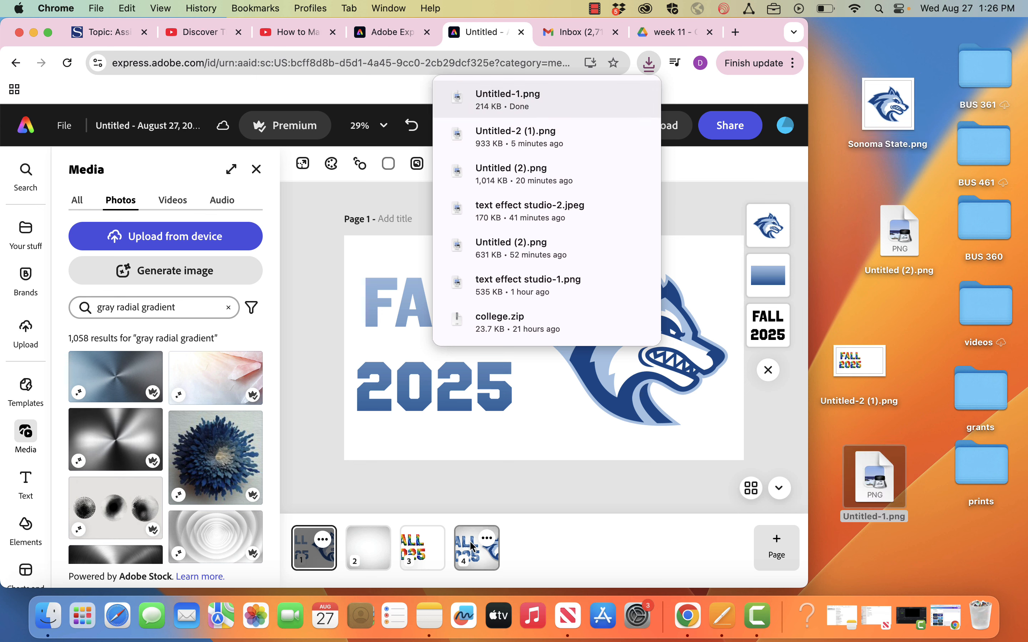
# Add Untitled-1.png from the desktop to page 2, remove the image's background so it sits on the gray gradient, and deselect it.
pyautogui.click(359, 552)
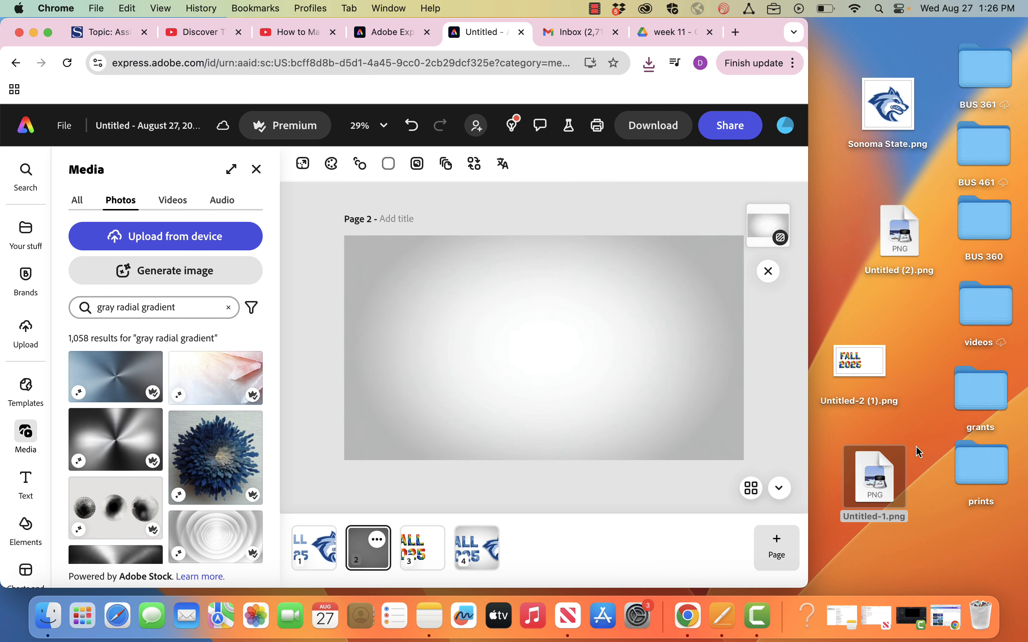
pyautogui.moveTo(644, 364); pyautogui.dragTo(435, 296)
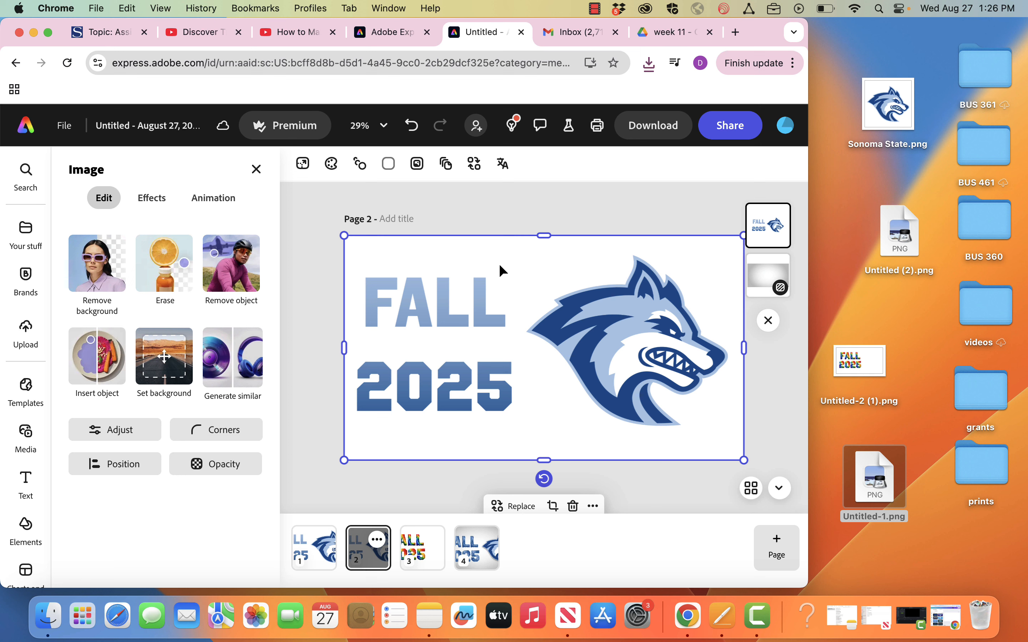
pyautogui.click(88, 257)
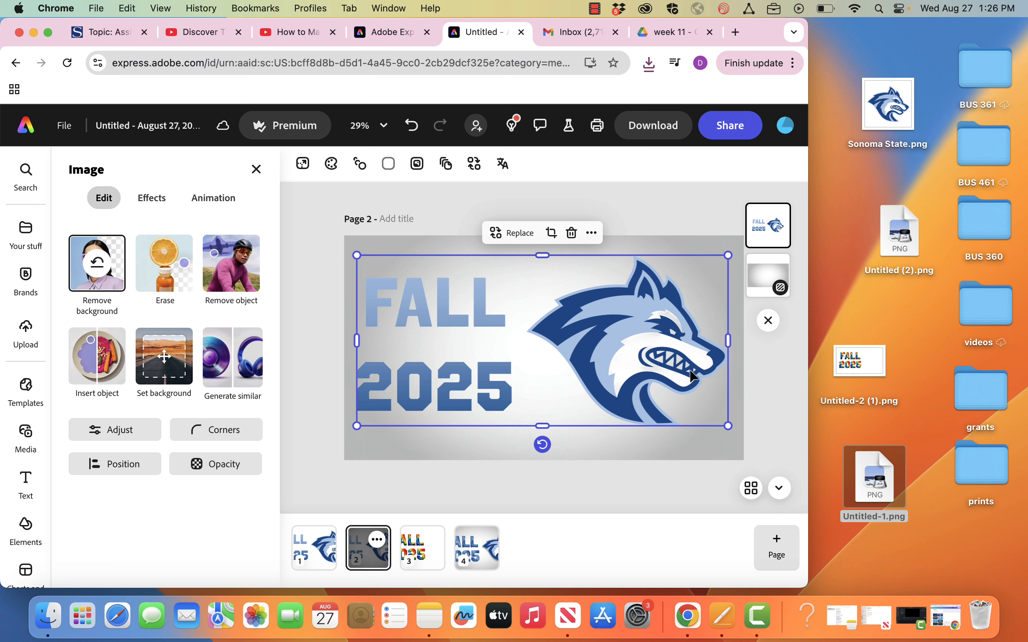
pyautogui.click(705, 173)
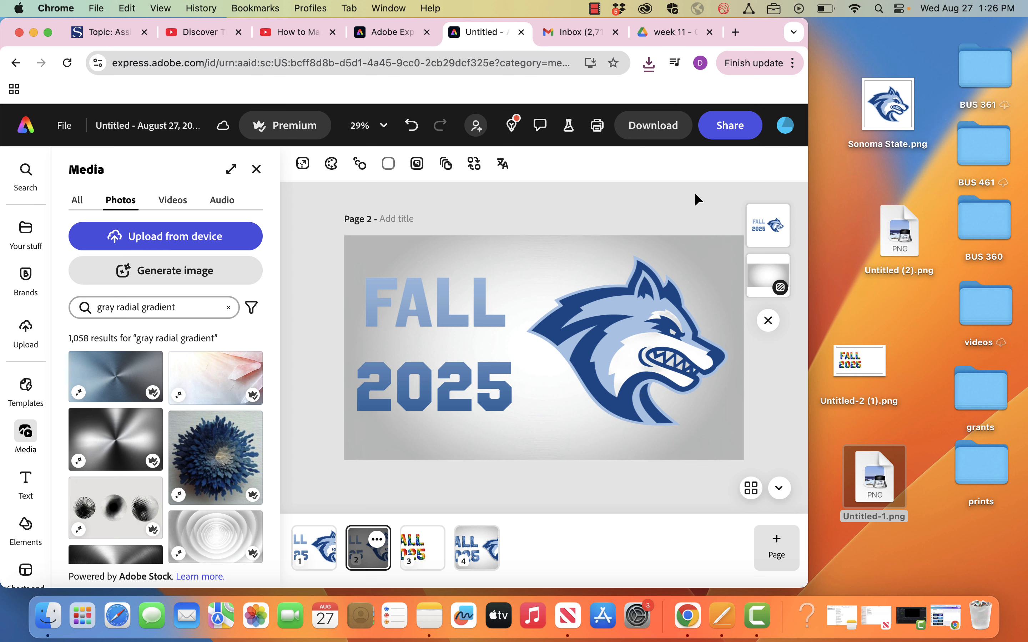